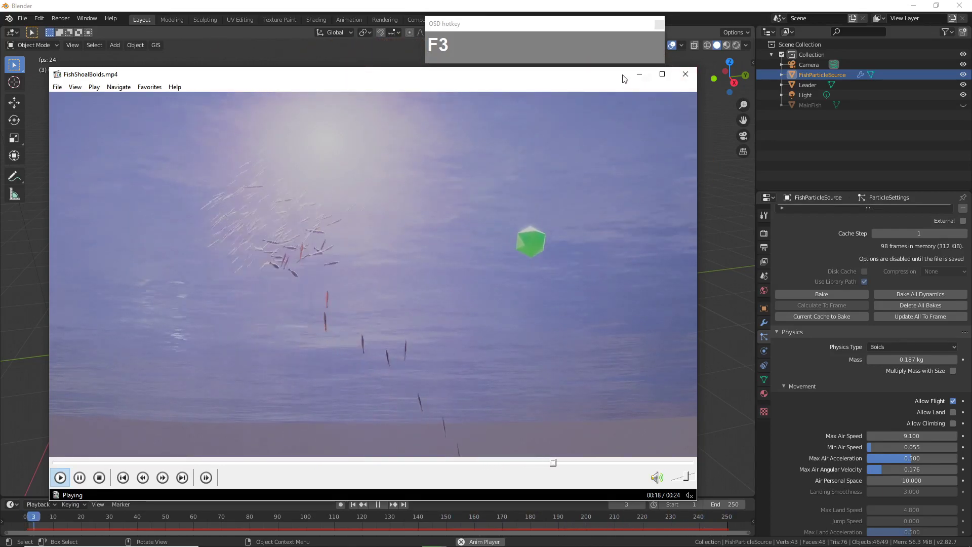
- Close the reference video, try moving the Leader object during the boids playback, and stop the animation
click(685, 73)
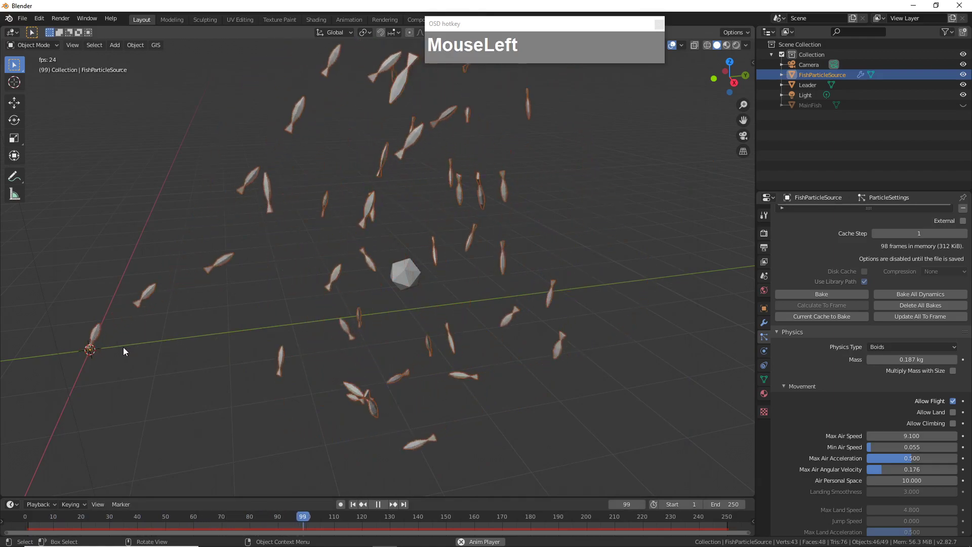
click(407, 277)
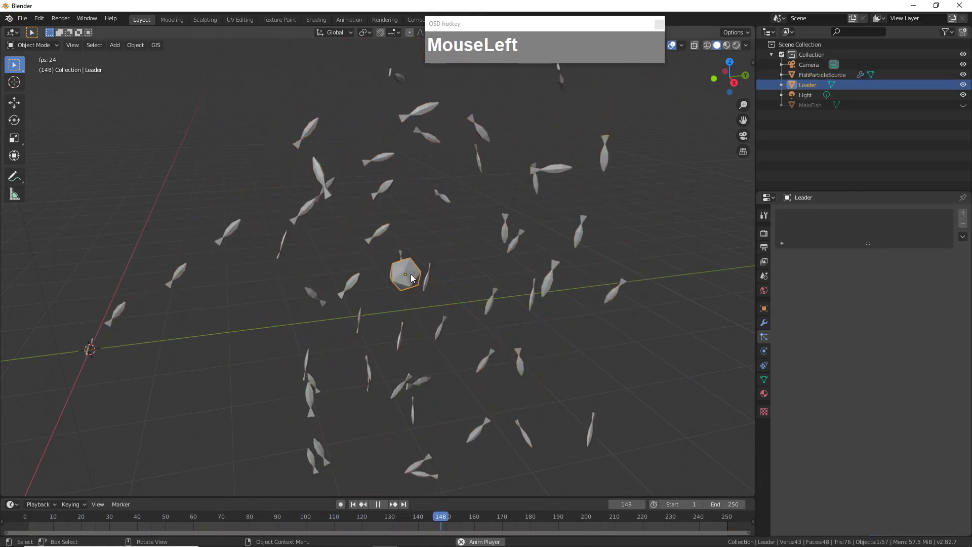
key(g)
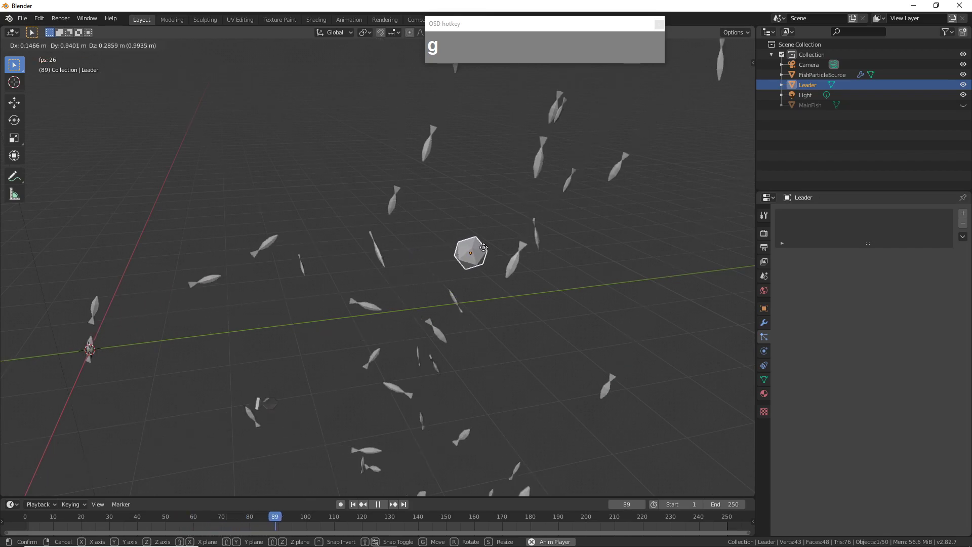
right_click(445, 268)
scroll(463, 259, down, 2)
middle_drag(462, 260, 373, 501)
click(377, 504)
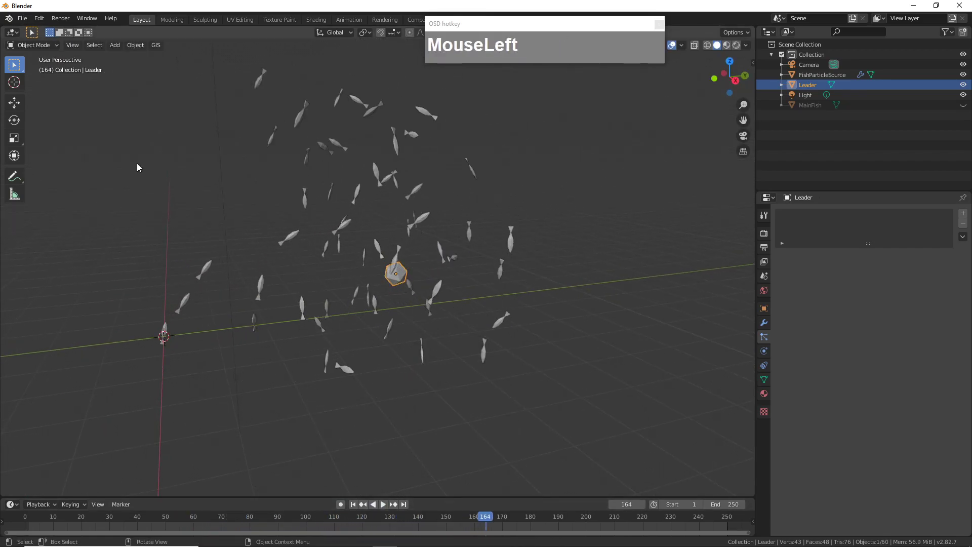
- Start a new General file without saving the changes to the current scene
click(22, 18)
mouse_move(55, 29)
click(132, 31)
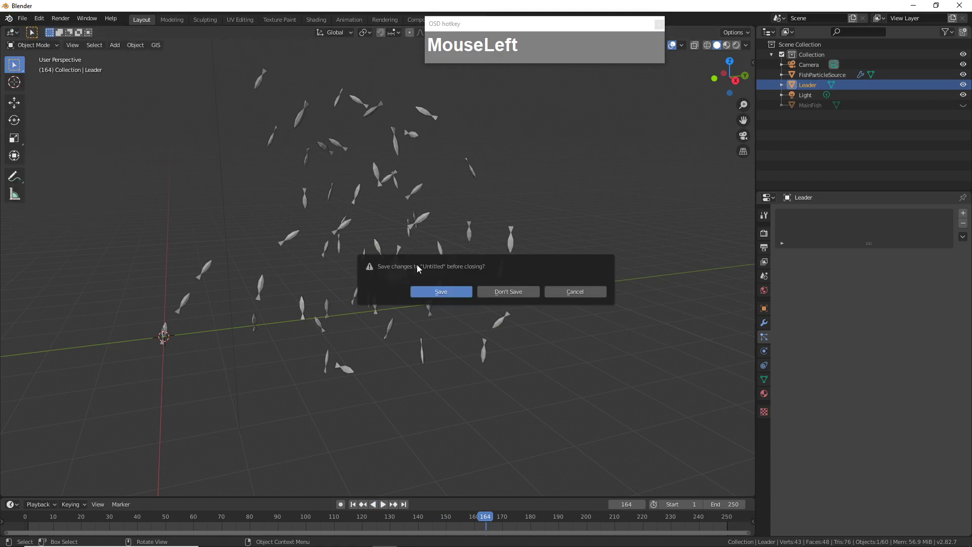
click(504, 293)
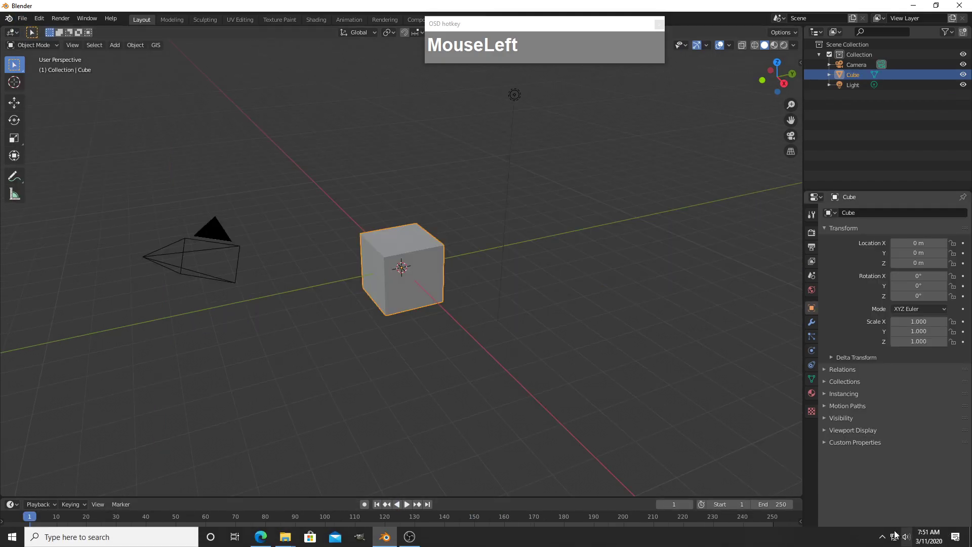
click(882, 537)
click(491, 385)
click(416, 261)
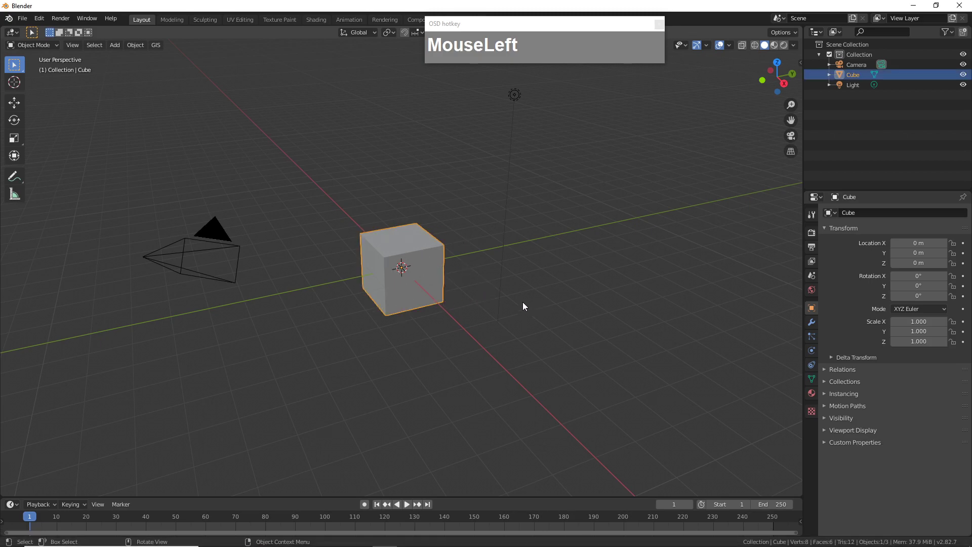
- In Edit Mode, scale the default cube to about 0.24 along X and stretch it along Y into a long, thin block
key(Tab)
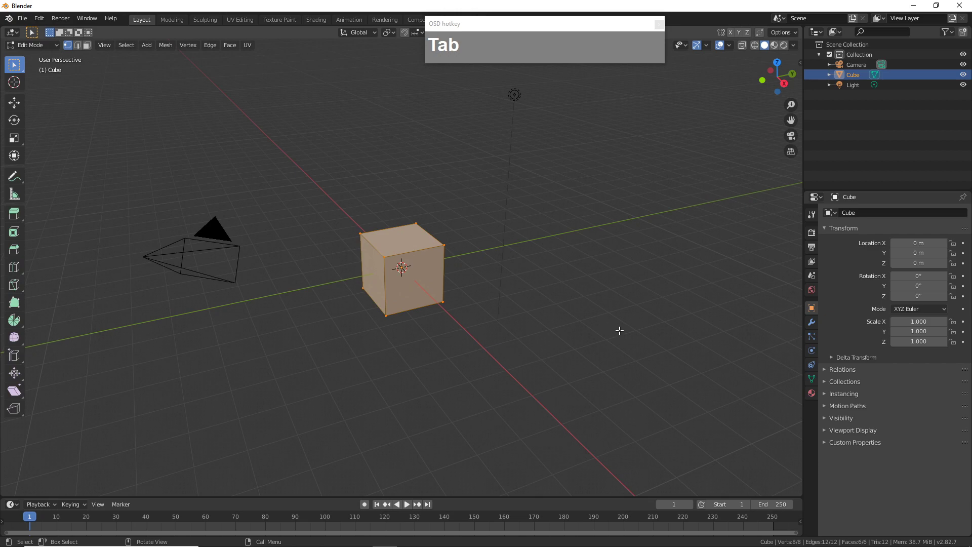
key(s)
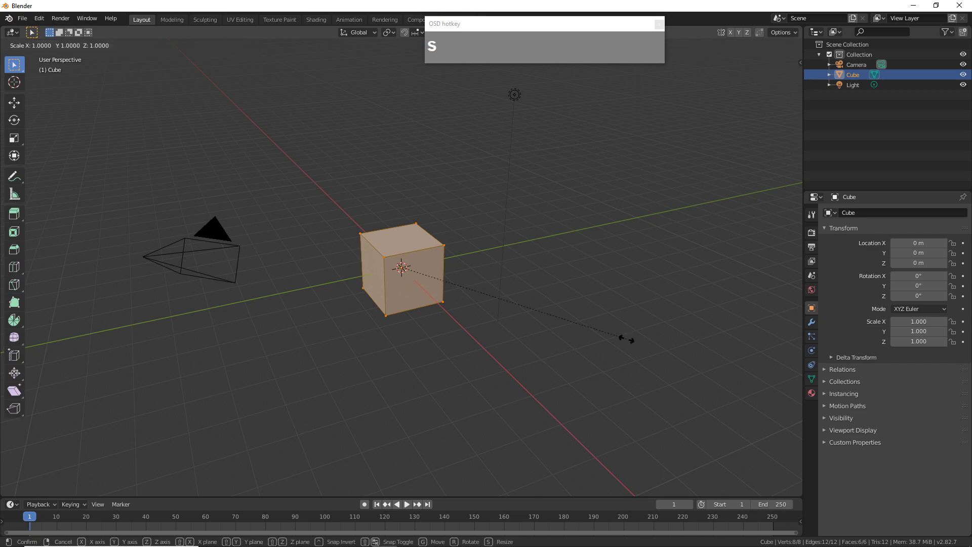
key(x)
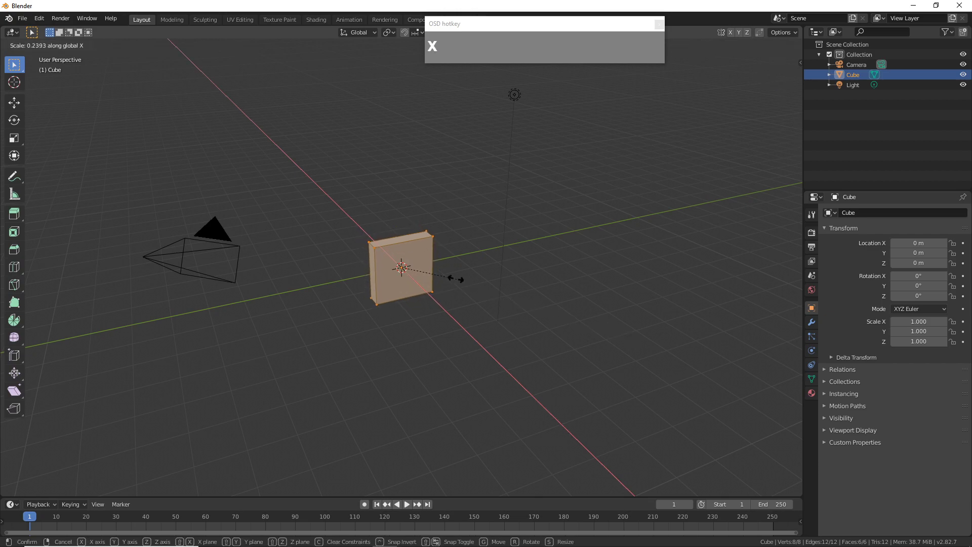
click(446, 281)
key(s)
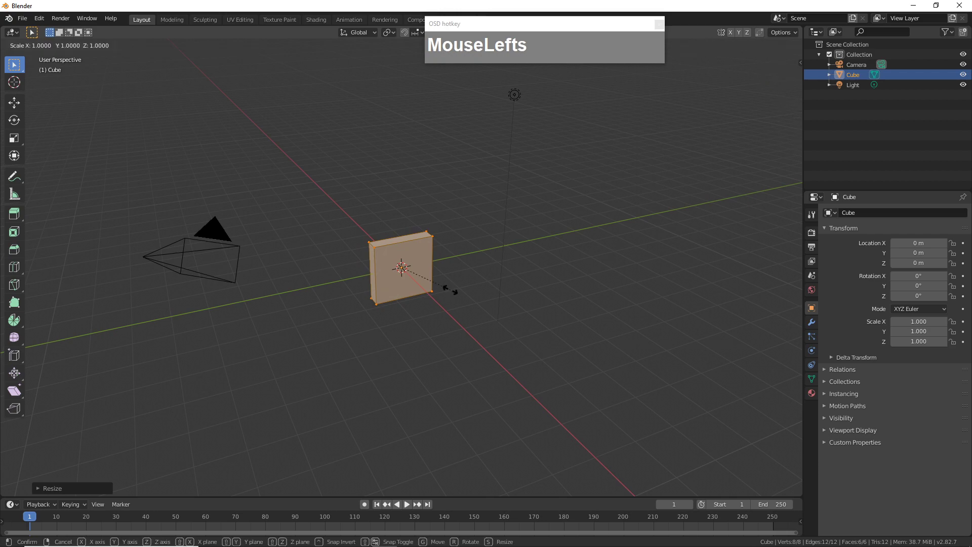
key(y)
click(601, 268)
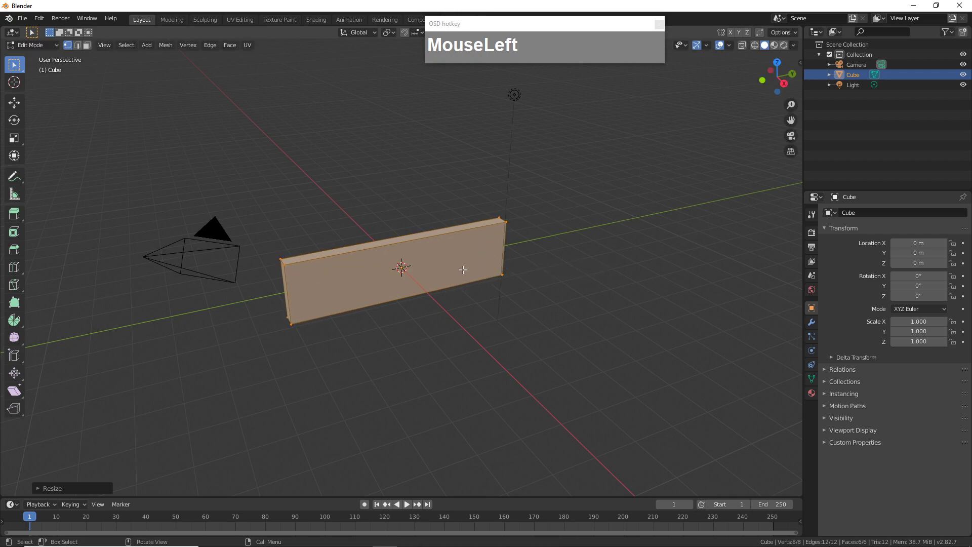
- Add three evenly spaced loop cuts across the length of the block
key(ctrl+r)
scroll(408, 253, up, 2)
click(414, 250)
right_click(467, 255)
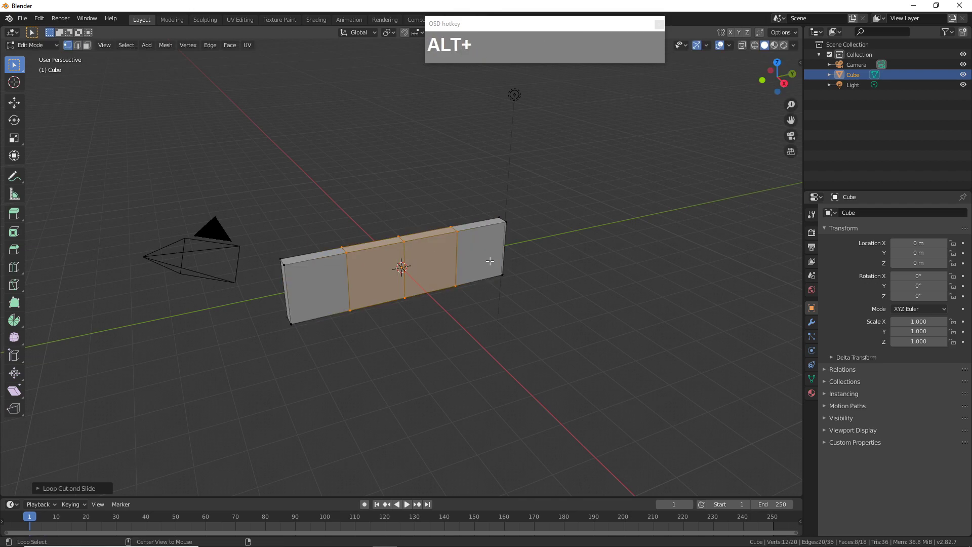
- Turn on X-ray and scale the end vertices on the +Y side down along Z to form the fish's pointed nose
key(alt+z)
middle_drag(527, 272, 529, 272)
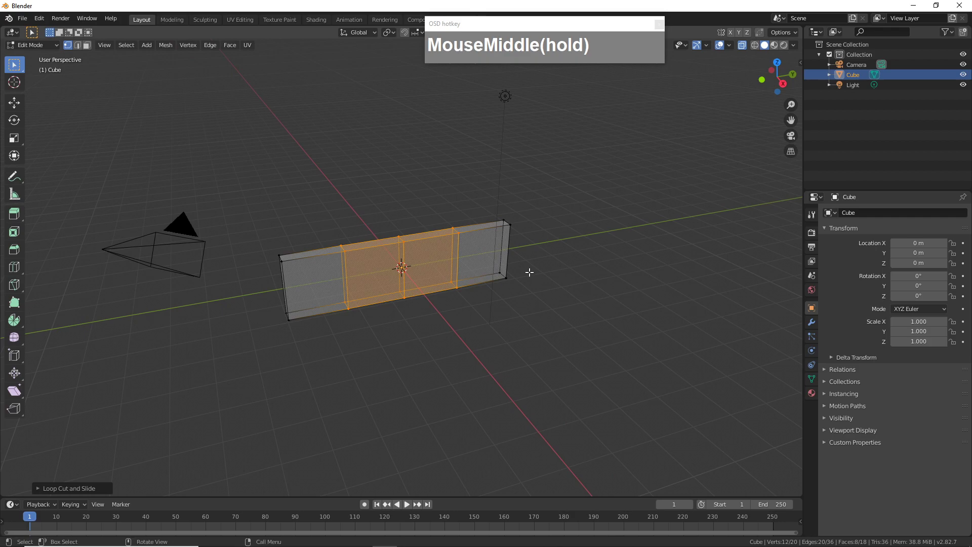
click(487, 199)
drag(486, 197, 543, 319)
scroll(596, 305, up, 2)
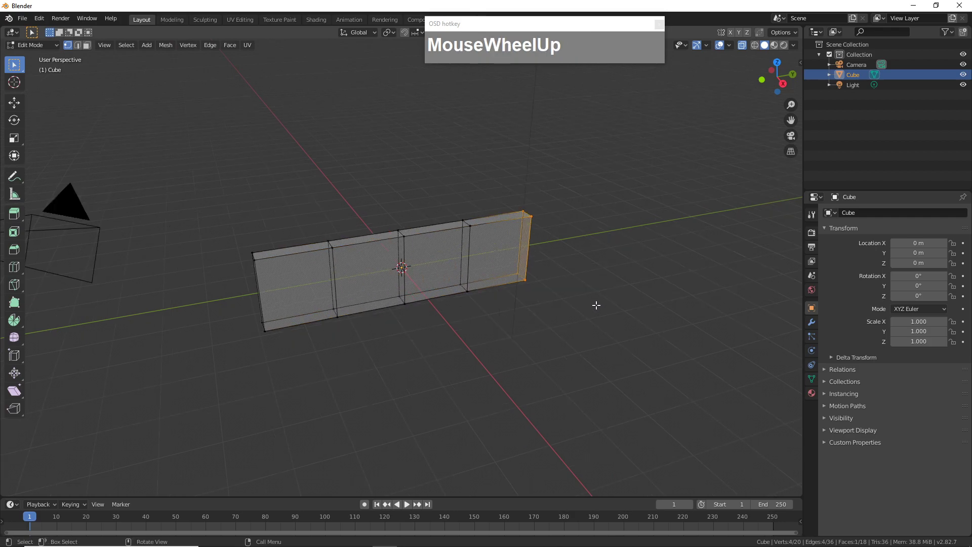
scroll(596, 305, up, 1)
drag(526, 174, 586, 333)
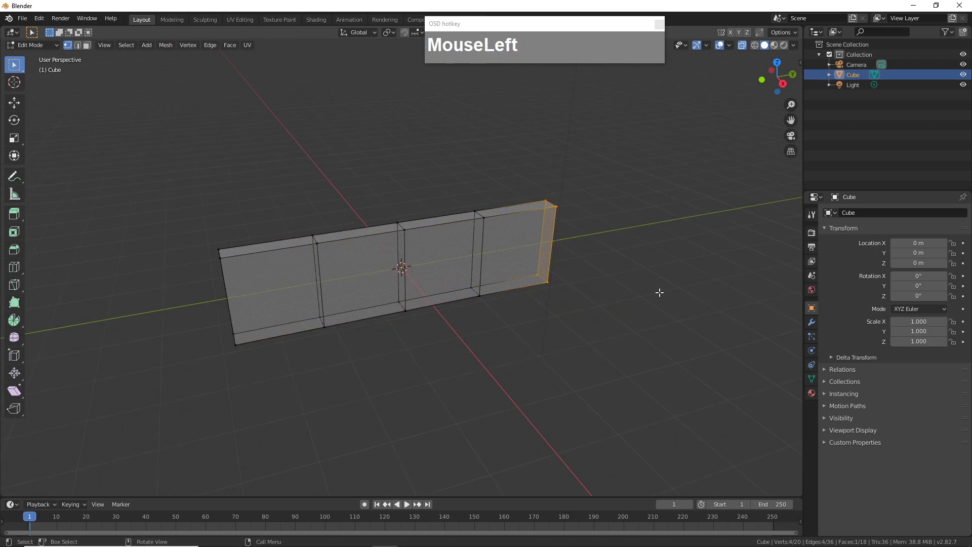
key(s)
key(z)
click(560, 273)
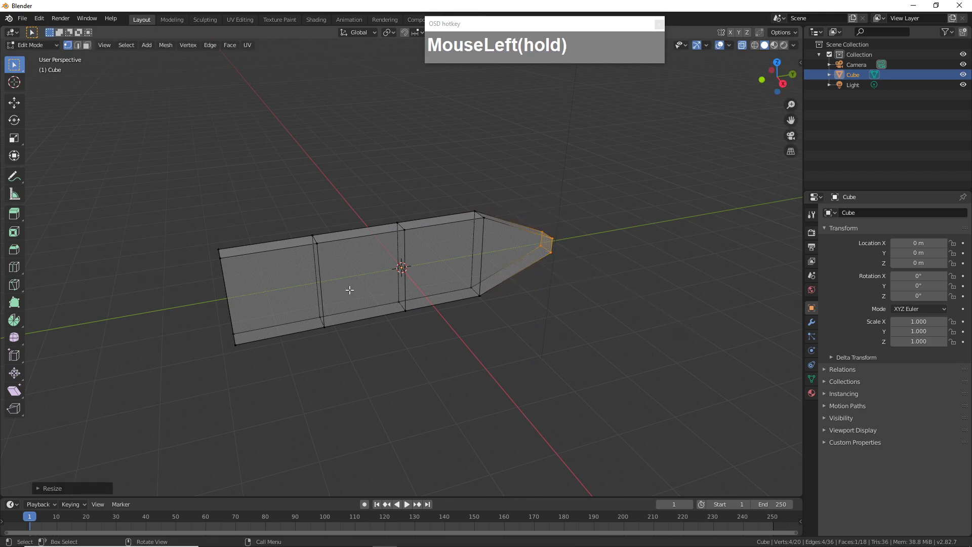
- Scale the vertex loop nearest the tail end to about 0.19 along Z to pinch the tail joint
drag(283, 202, 340, 395)
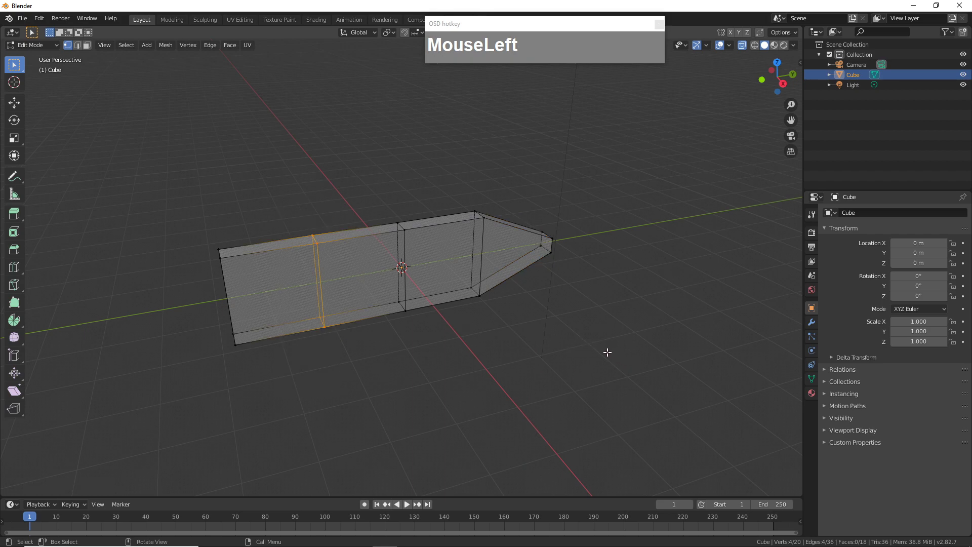
key(s)
key(z)
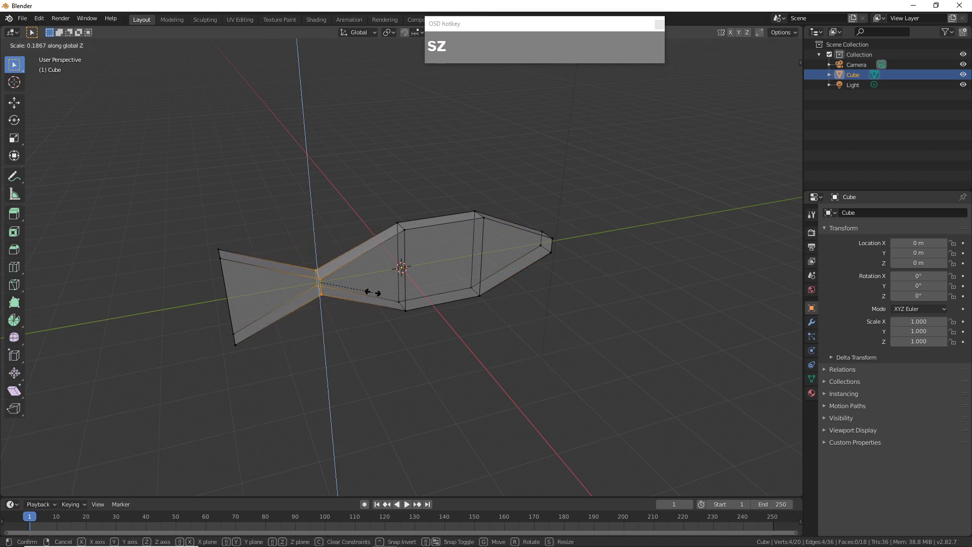
click(373, 292)
- Add one centred loop cut running lengthwise around the fish from nose to tail
key(ctrl+r)
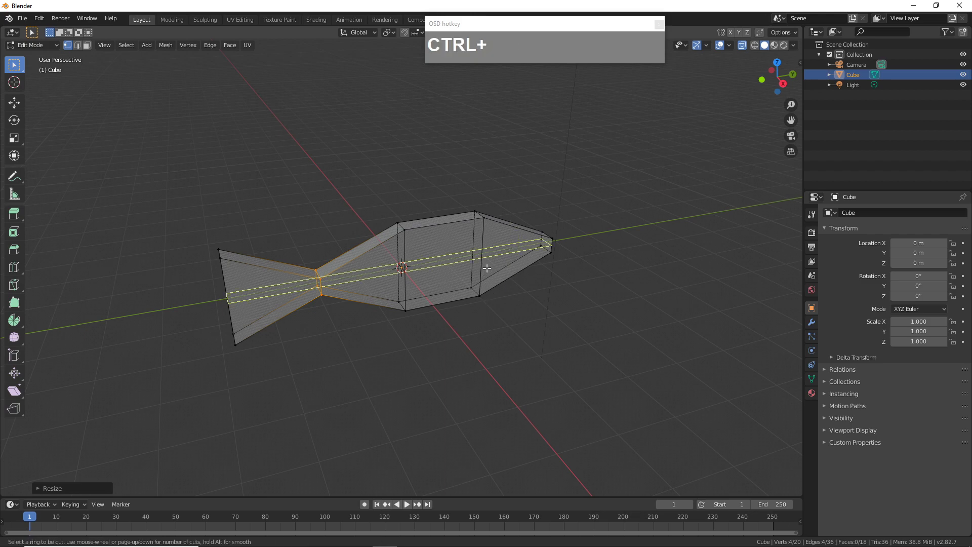
click(490, 263)
right_click(418, 307)
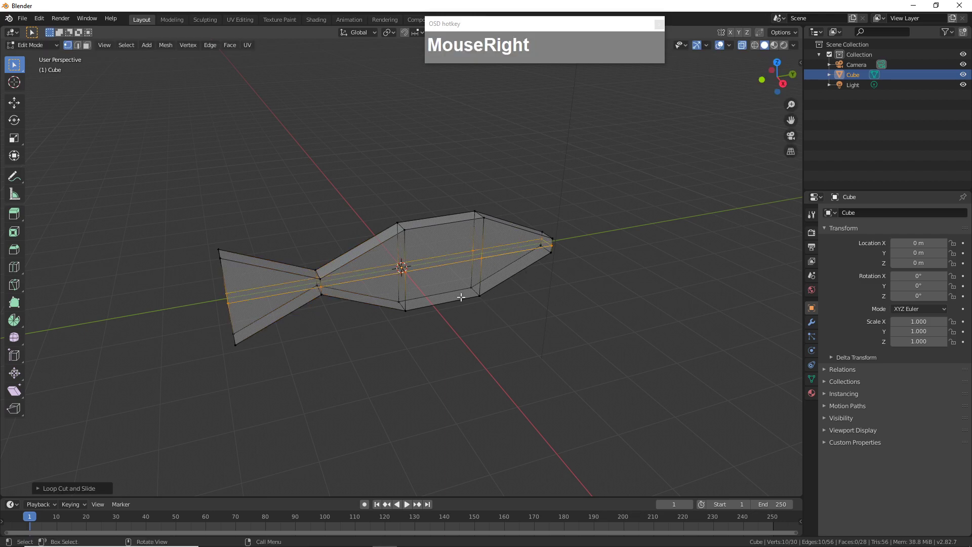
- Select all the nose vertices and scale them down along X to make the nose thinner
middle_drag(501, 311, 540, 220)
drag(540, 219, 590, 299)
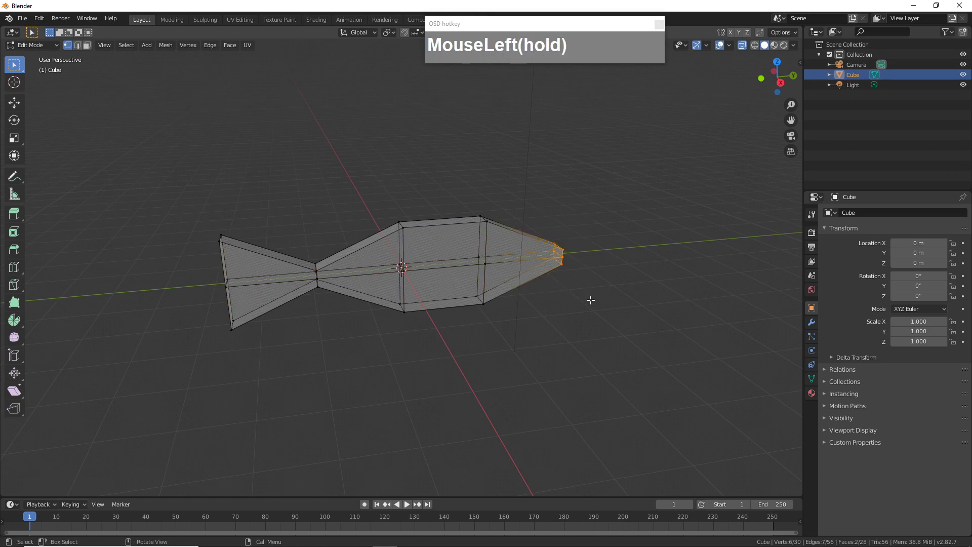
key(s)
key(x)
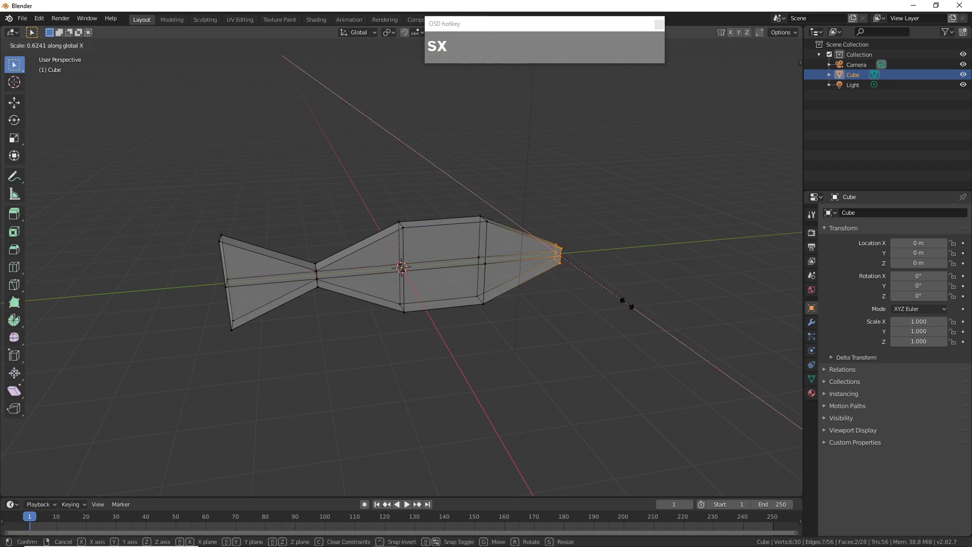
click(586, 287)
- Select the vertices at the tail joint and scale them down along X to make it thinner
drag(297, 249, 338, 315)
middle_drag(350, 345, 427, 349)
key(s)
key(x)
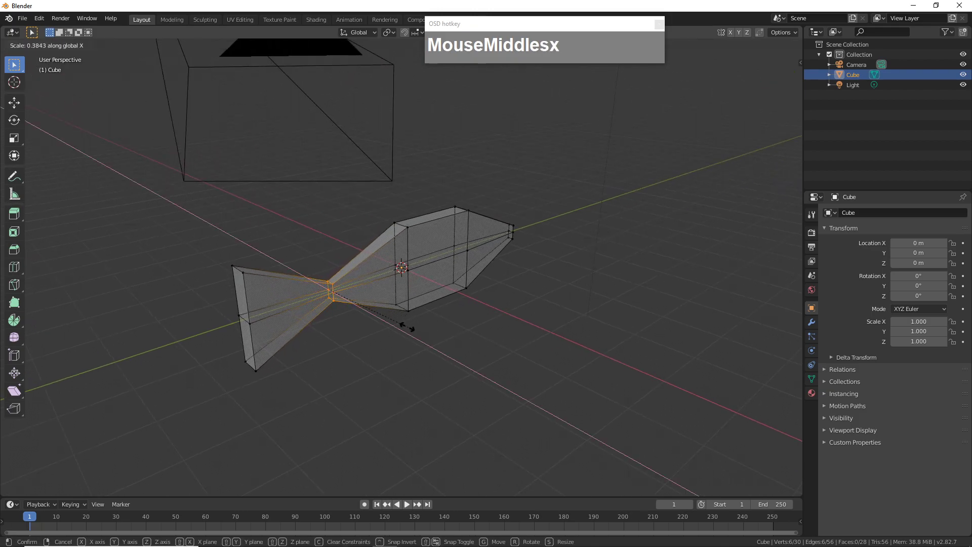
click(375, 318)
- Scale the mid-height side vertices of the fish's body outward along X to thicken it, and return to Object Mode
middle_drag(485, 334, 377, 264)
drag(372, 252, 491, 281)
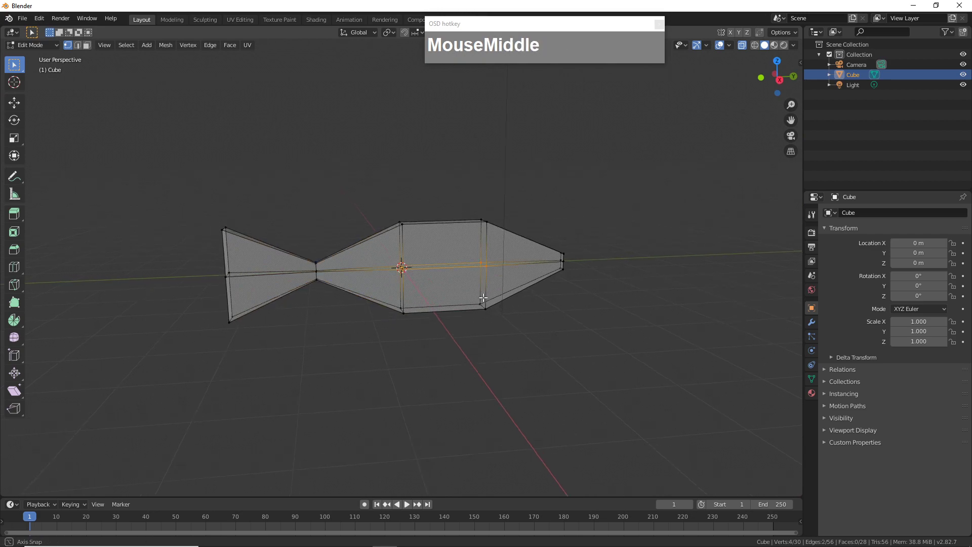
middle_drag(481, 292, 491, 310)
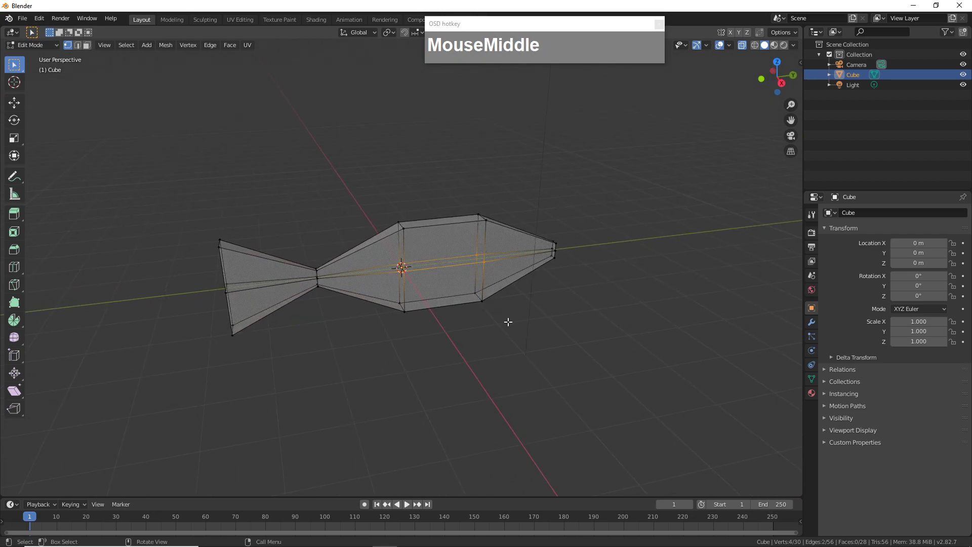
key(s)
key(x)
click(592, 371)
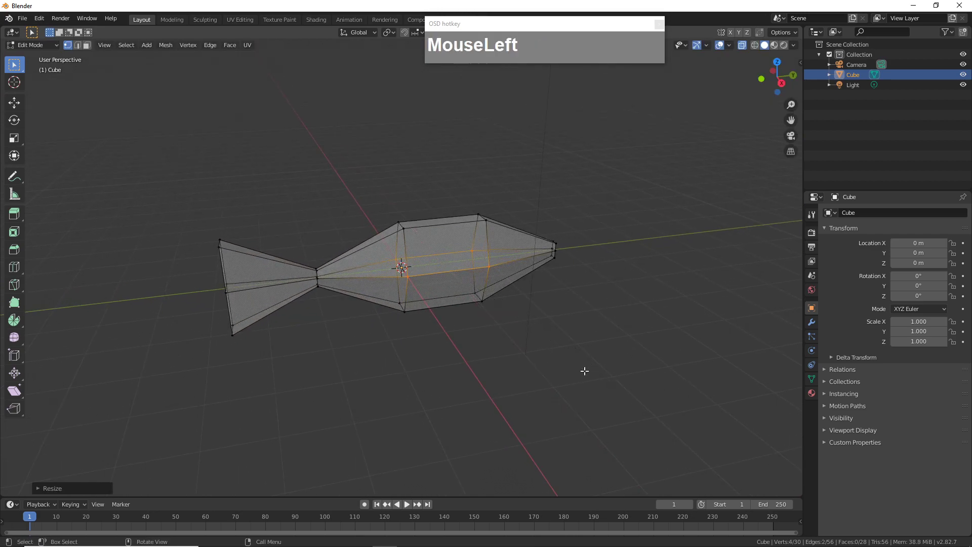
key(Tab)
mouse_move(467, 342)
middle_down()
mouse_move(511, 360)
mouse_move(458, 338)
mouse_move(485, 342)
middle_up()
scroll(471, 334, up, 2)
key(ctrl+3)
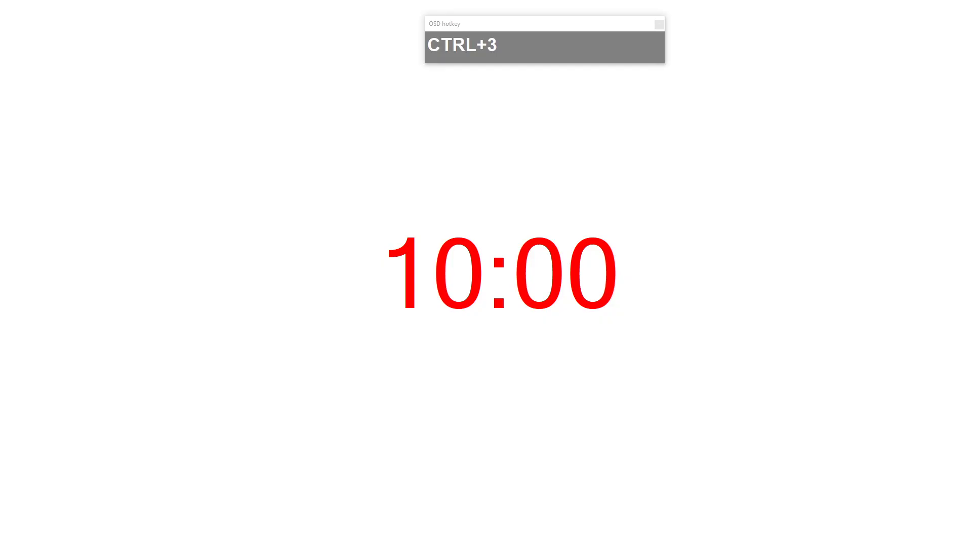
key(ctrl+3)
key(Escape)
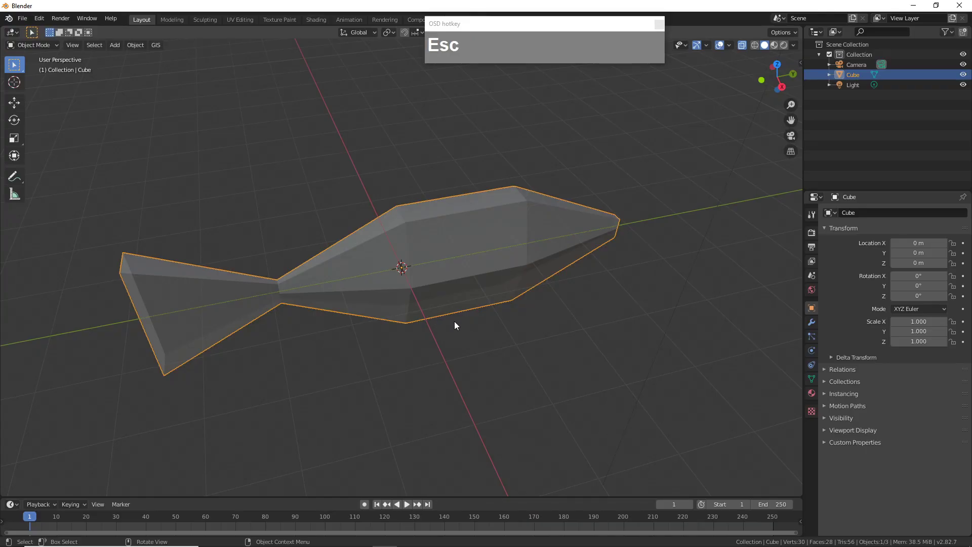
key(ctrl+1)
right_click(447, 296)
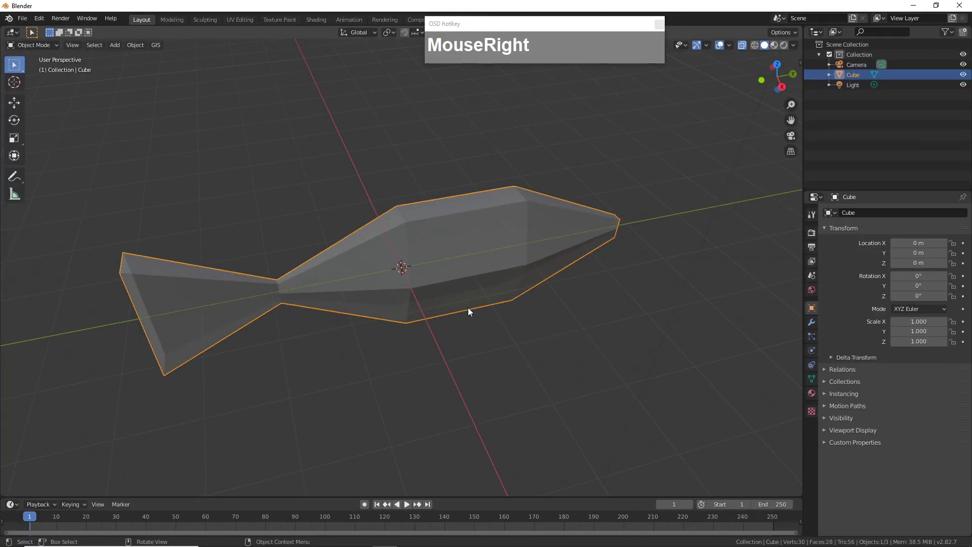
- Add a Subdivision Surface modifier to the fish mesh
middle_drag(481, 325, 482, 271)
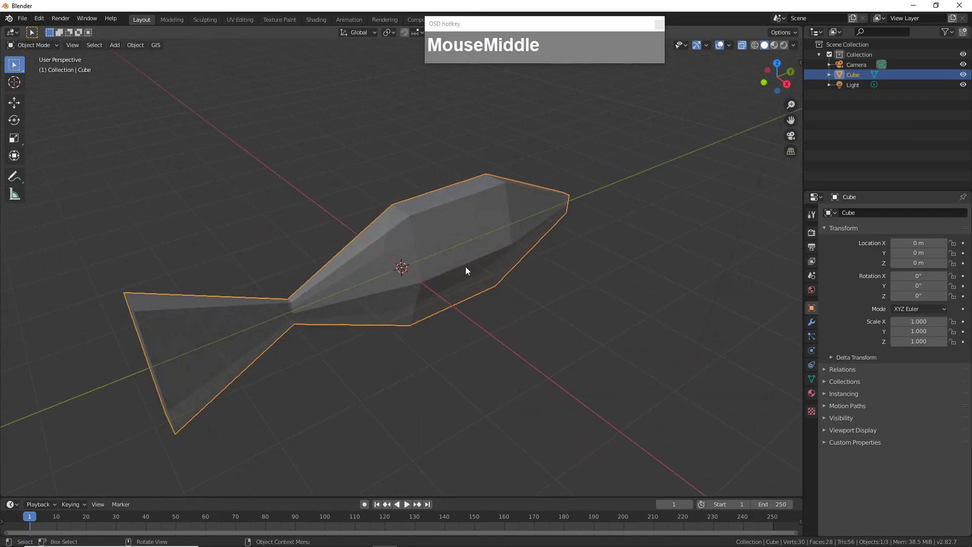
middle_drag(527, 376, 524, 361)
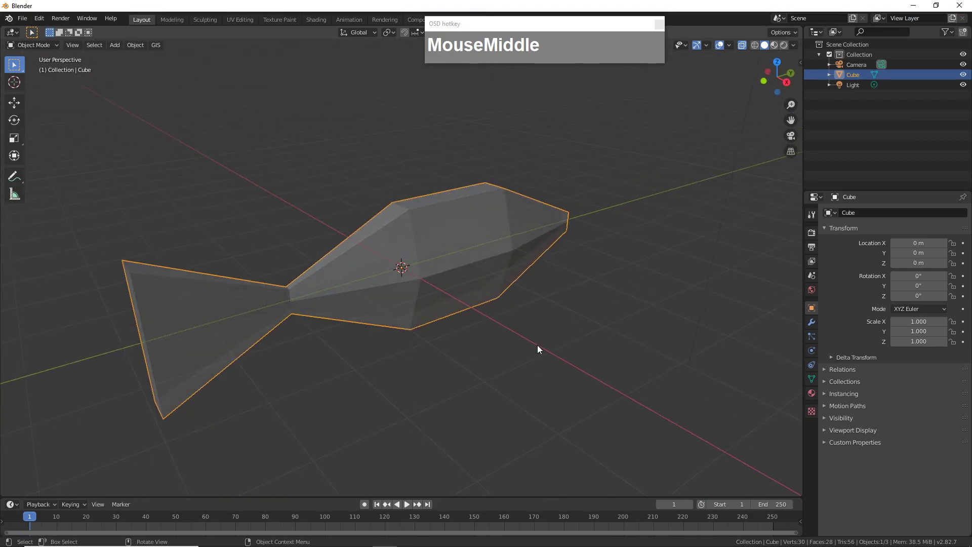
click(812, 325)
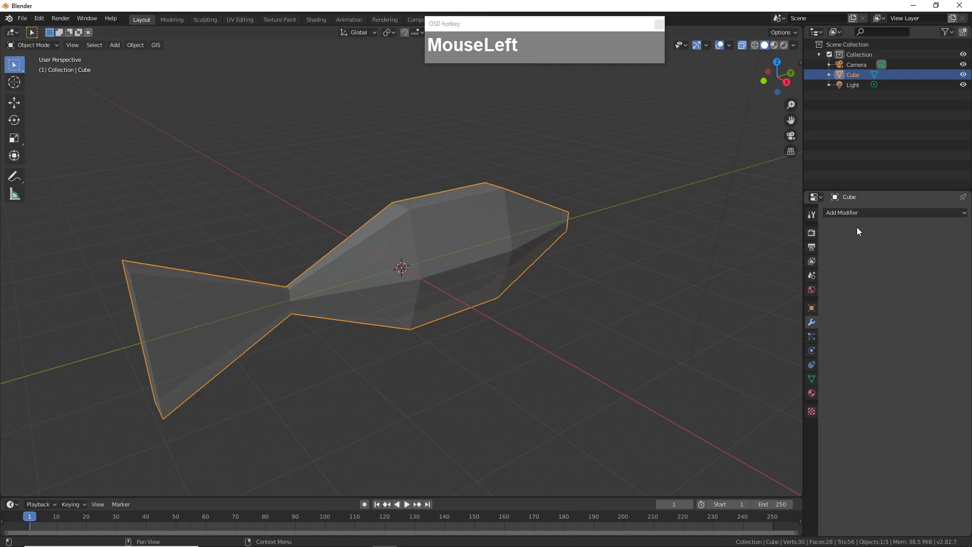
click(864, 214)
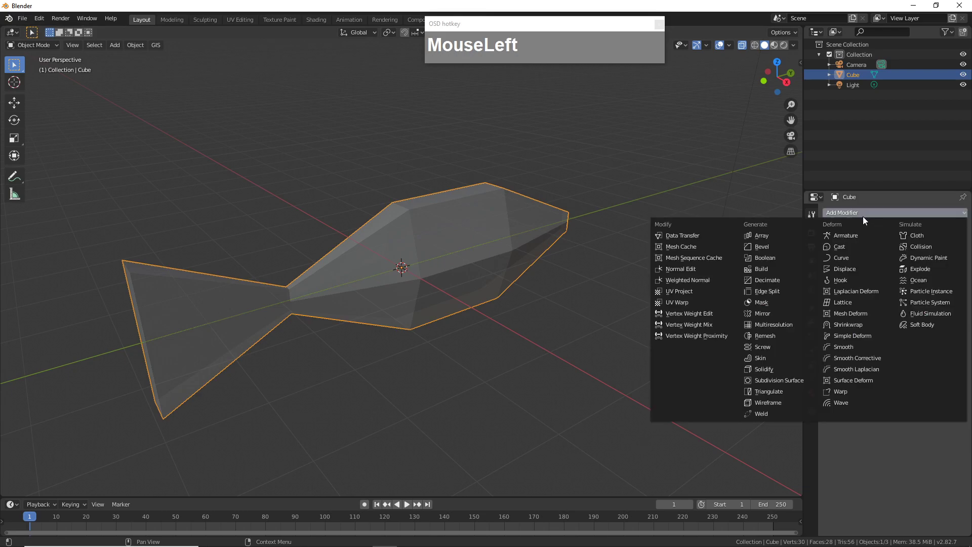
click(778, 380)
middle_drag(514, 318, 506, 305)
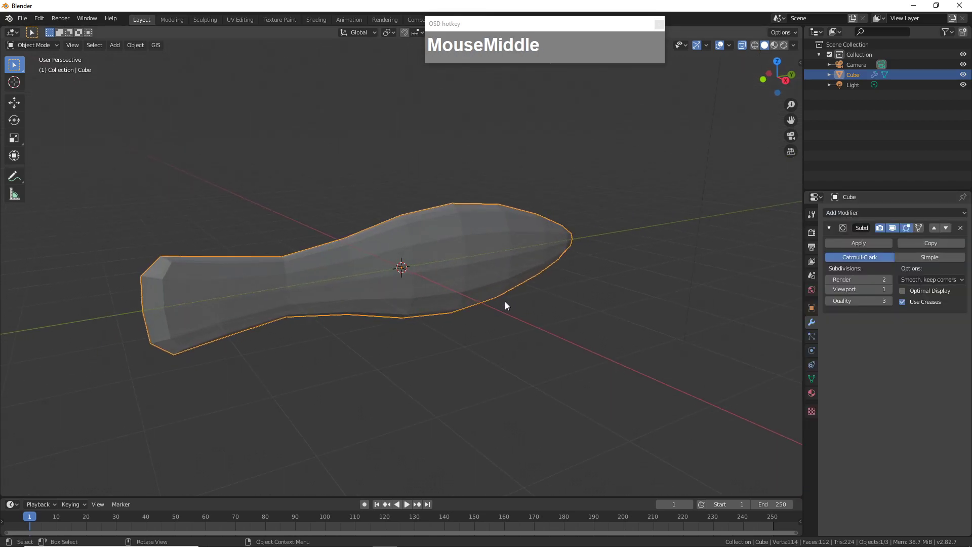
- Set the Subdivision modifier's viewport level to 3 and shade the fish smooth
click(889, 288)
click(890, 289)
middle_drag(552, 282, 494, 279)
scroll(512, 269, up, 2)
right_click(494, 245)
mouse_move(496, 246)
click(464, 220)
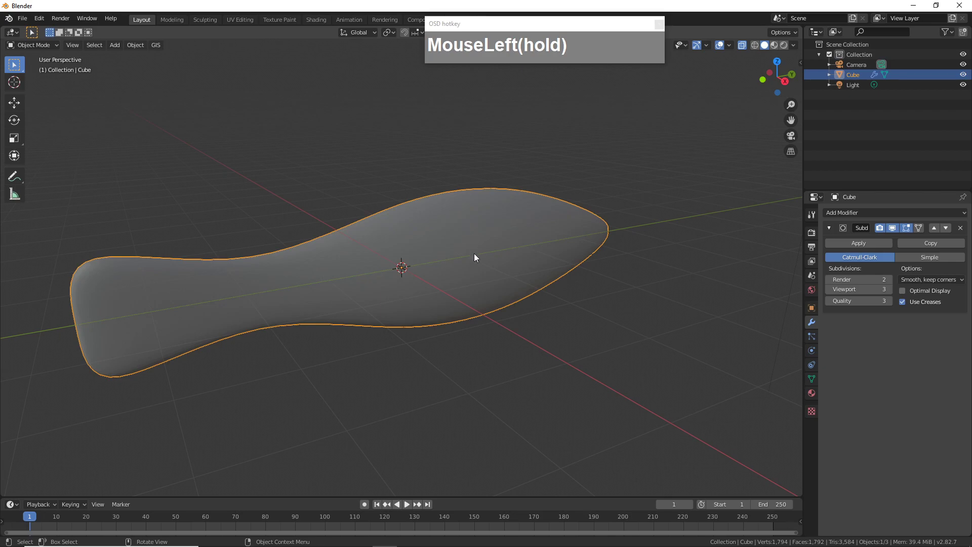
- Turn off X-ray display so the fish shows as solid
key(alt+z)
middle_drag(445, 269, 408, 257)
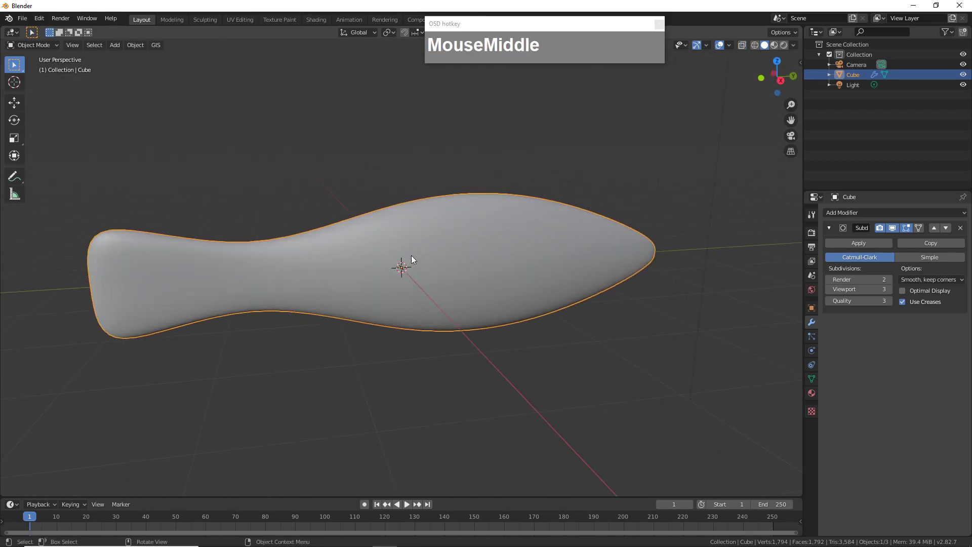
click(414, 250)
- Add edge loops to the fish's tail and rear body, sliding them close to the tail joint, and return to Object Mode
key(Tab)
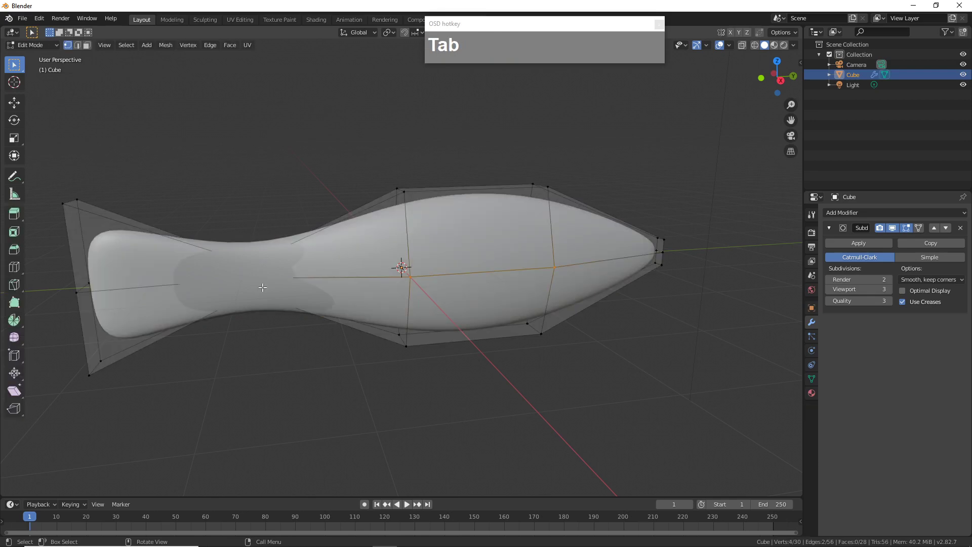
key(ctrl+r)
drag(167, 278, 238, 259)
key(ctrl+r)
key(ctrl+r)
drag(319, 253, 263, 269)
middle_drag(574, 248, 506, 273)
key(Tab)
scroll(531, 309, down, 1)
click(506, 274)
scroll(488, 289, down, 4)
scroll(494, 295, up, 2)
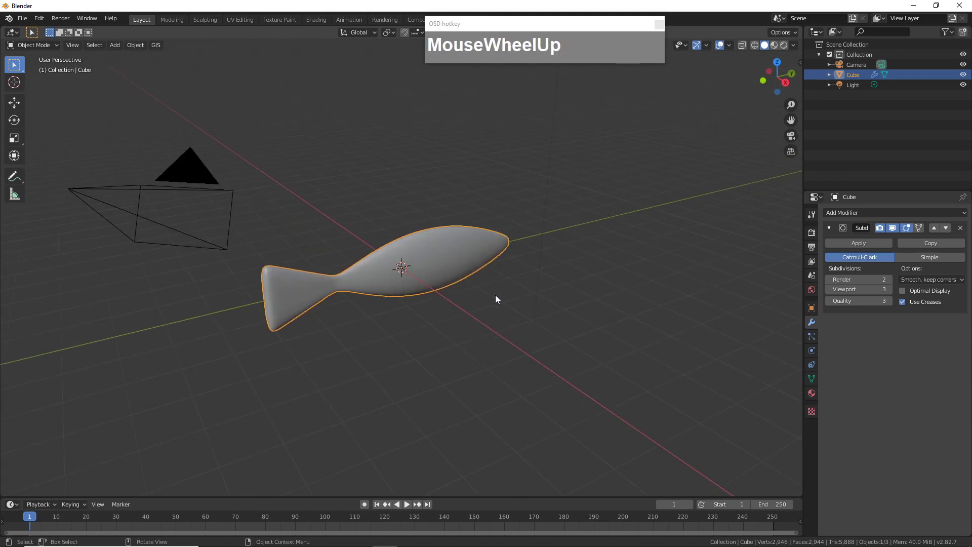
- Move the fish along the negative X axis, well away from the world origin
key(g)
key(x)
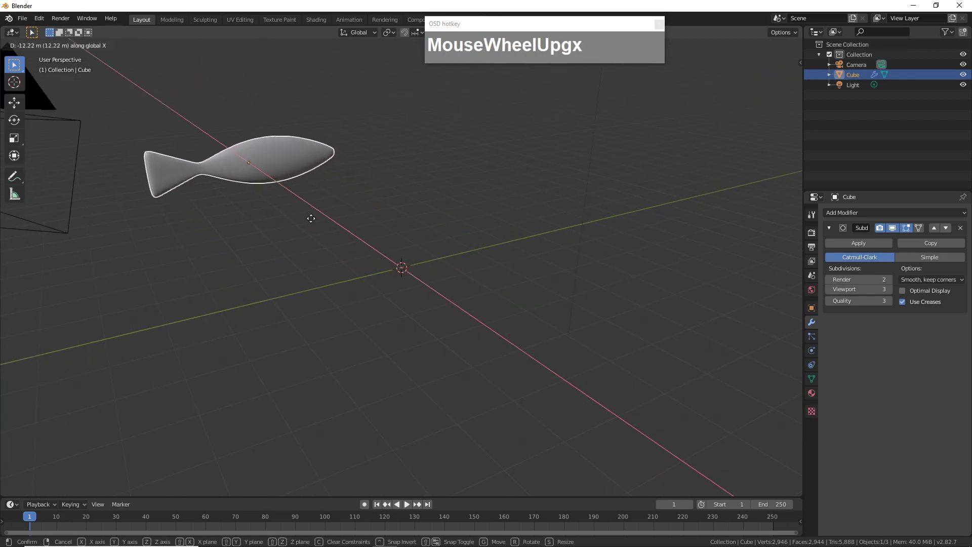
click(278, 206)
middle_drag(278, 206, 412, 278)
scroll(472, 293, up, 1)
middle_drag(412, 277, 434, 284)
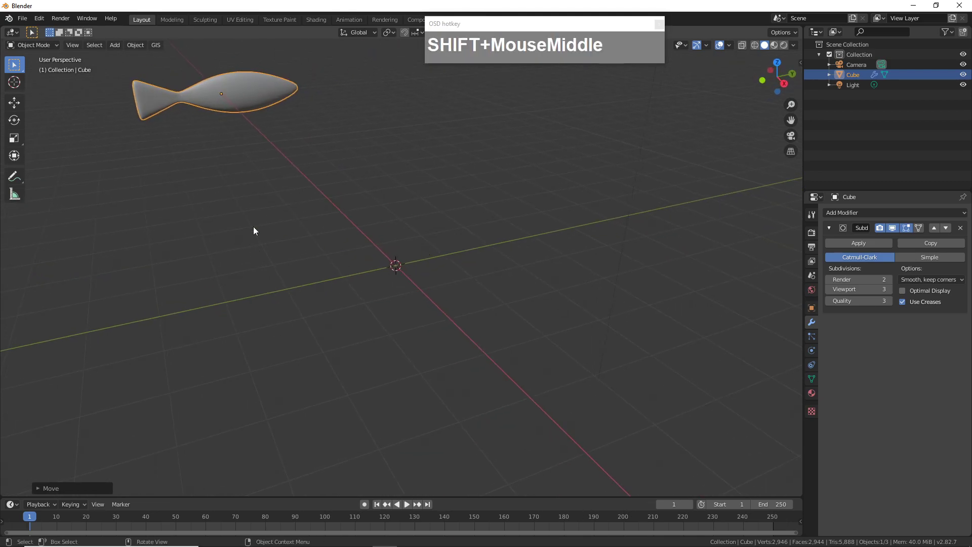
- Search the add-ons preferences for "extra" to check whether the Extra Objects add-ons are enabled, and close the preferences
click(39, 18)
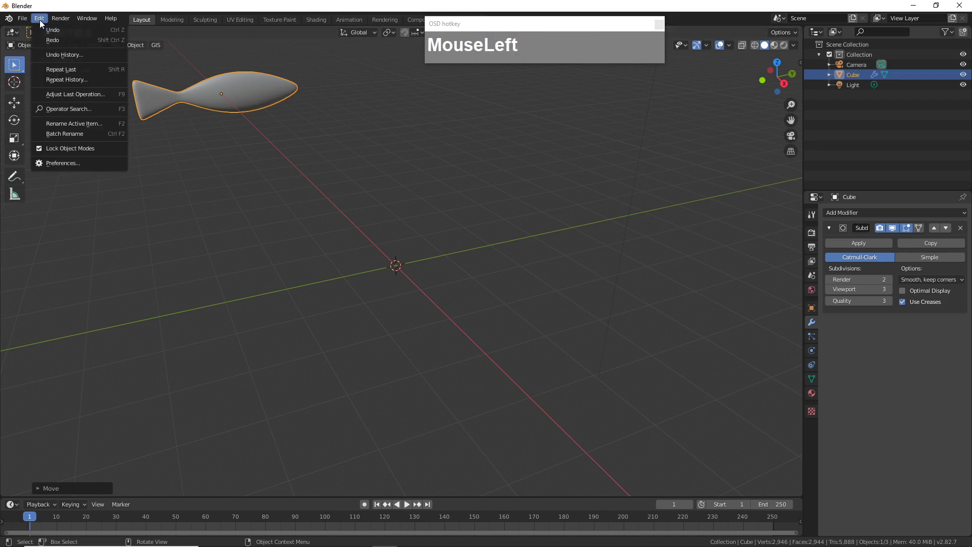
click(70, 163)
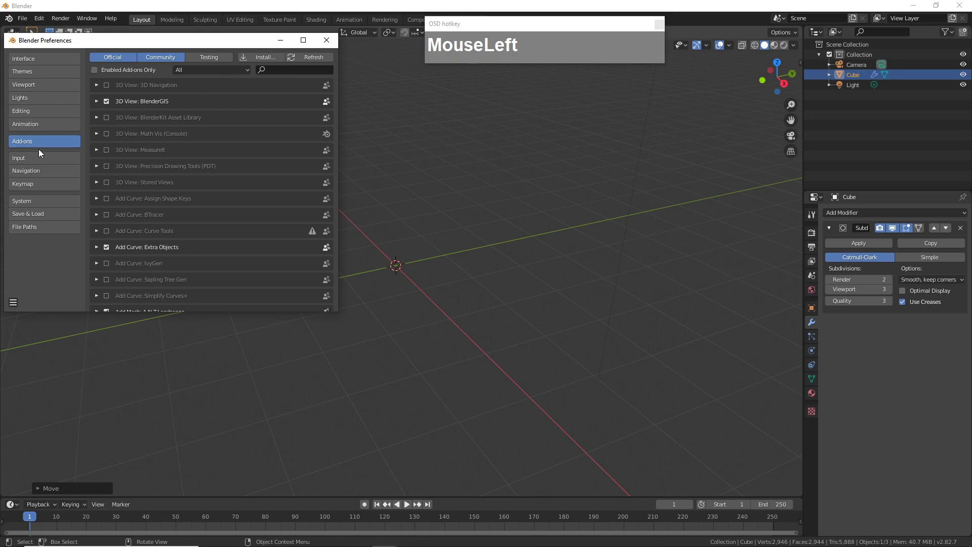
click(283, 75)
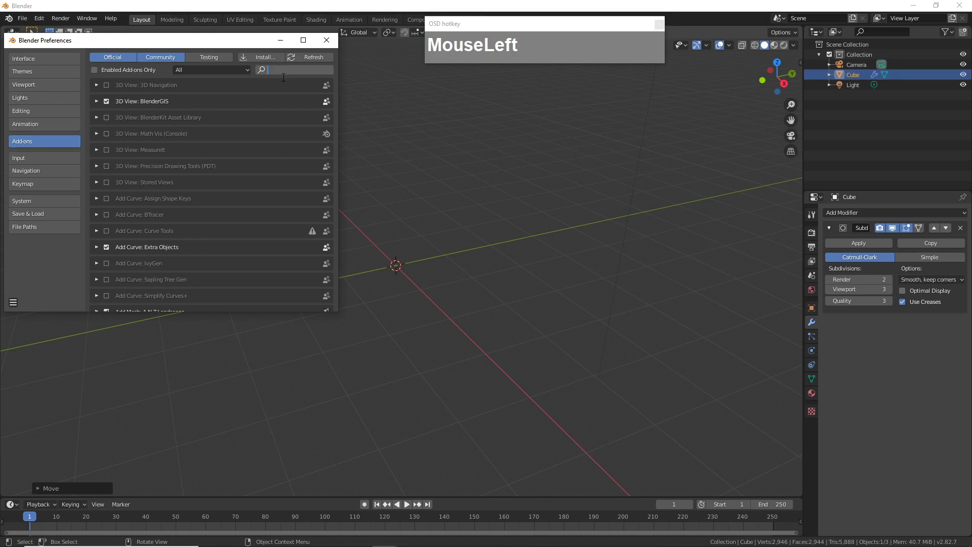
text(extra)
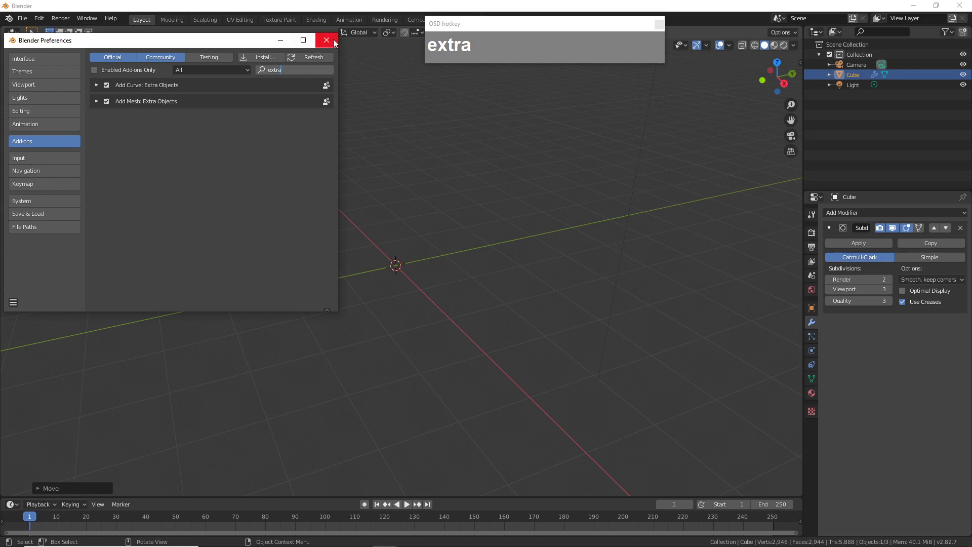
click(334, 43)
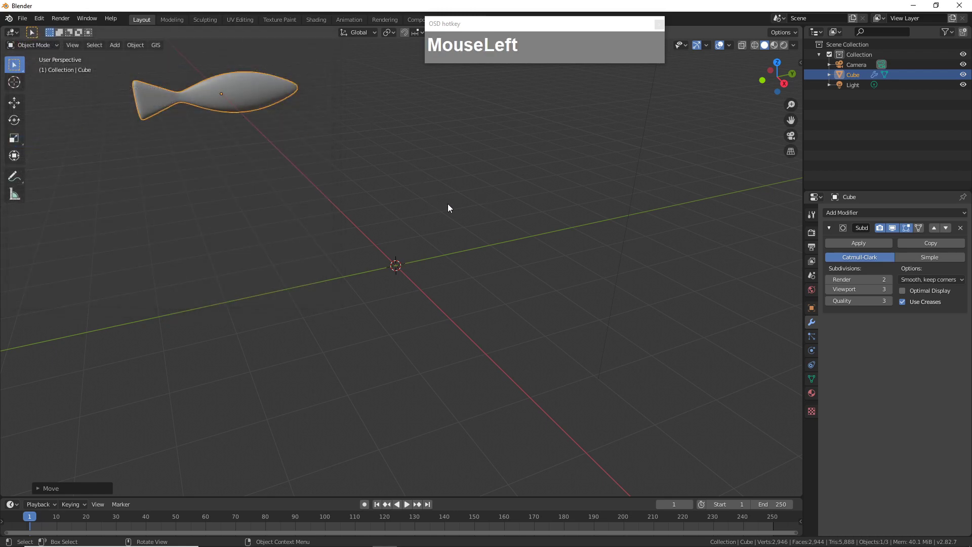
- Add a single-vertex mesh object at the world origin and return to Object Mode
key(shift+a)
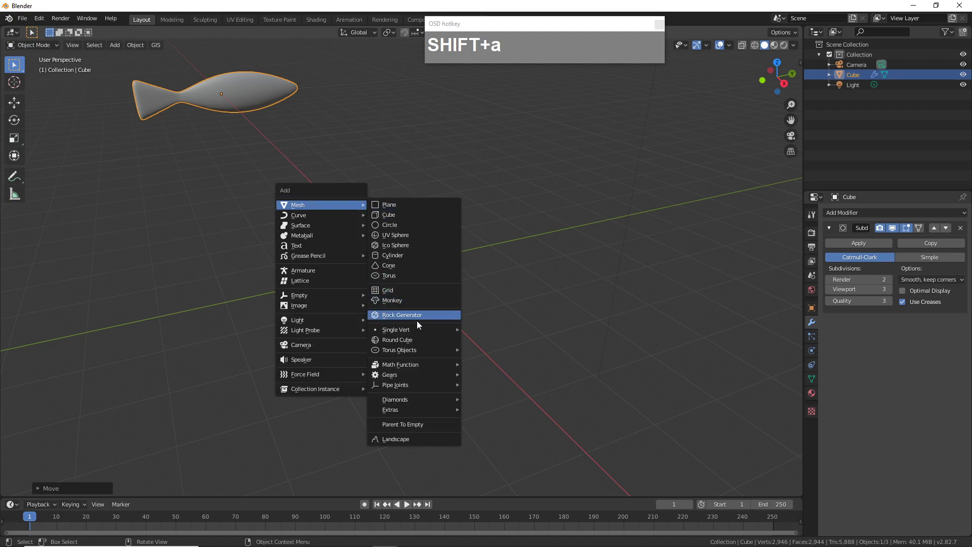
mouse_move(411, 330)
click(493, 330)
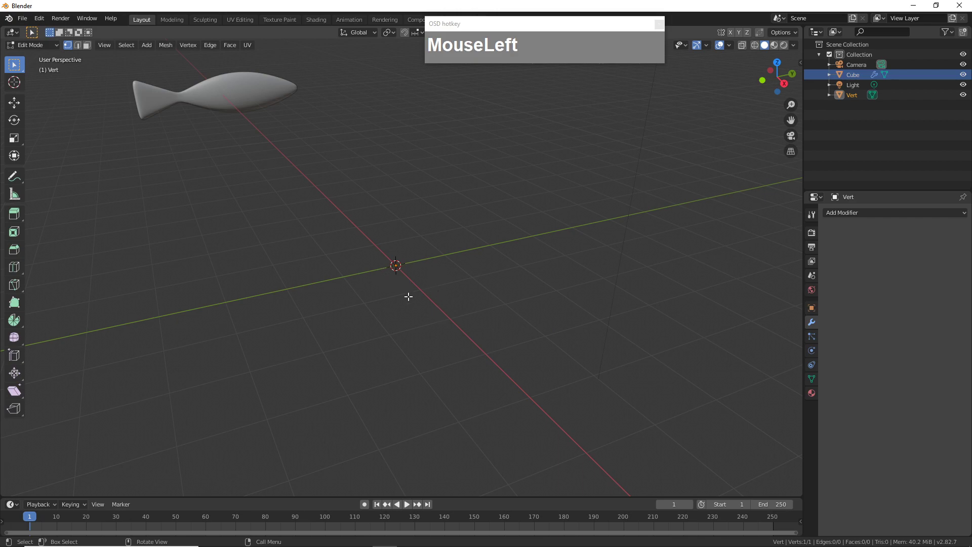
shift+middle_drag(486, 267, 462, 285)
middle_drag(393, 281, 379, 289)
scroll(380, 283, up, 1)
scroll(381, 278, down, 2)
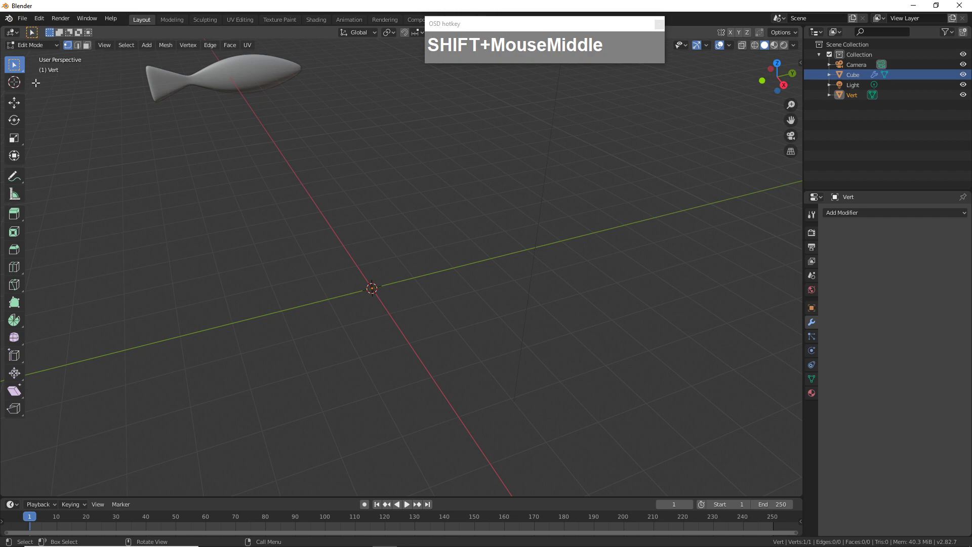
click(32, 45)
click(33, 56)
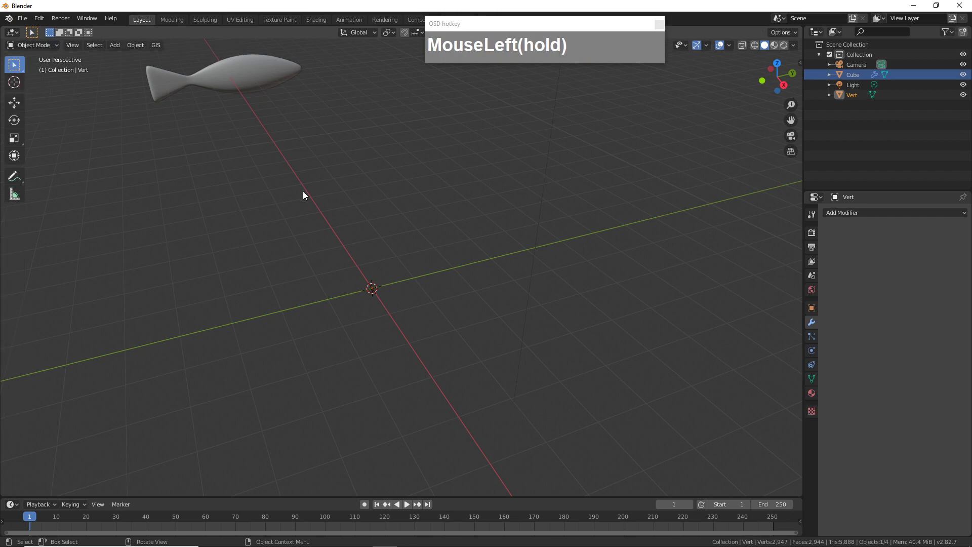
key(Tab)
key(Tab)
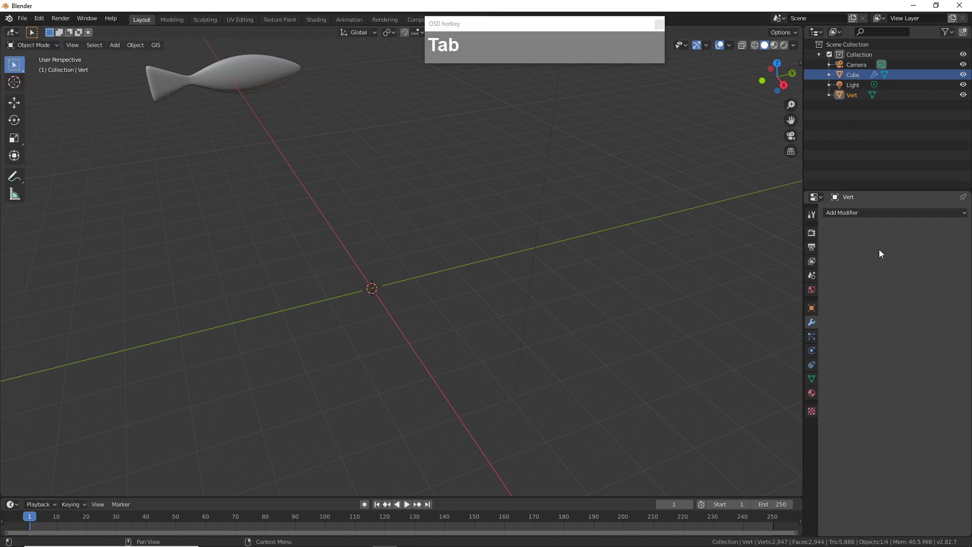
- Add an emitter particle system to the single-vertex object, widen the properties area and play the animation
click(812, 337)
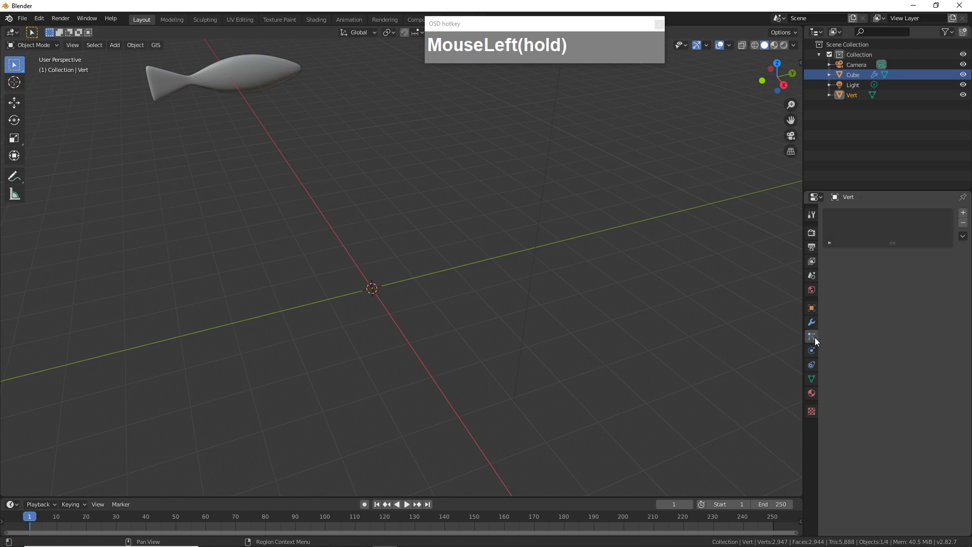
click(963, 213)
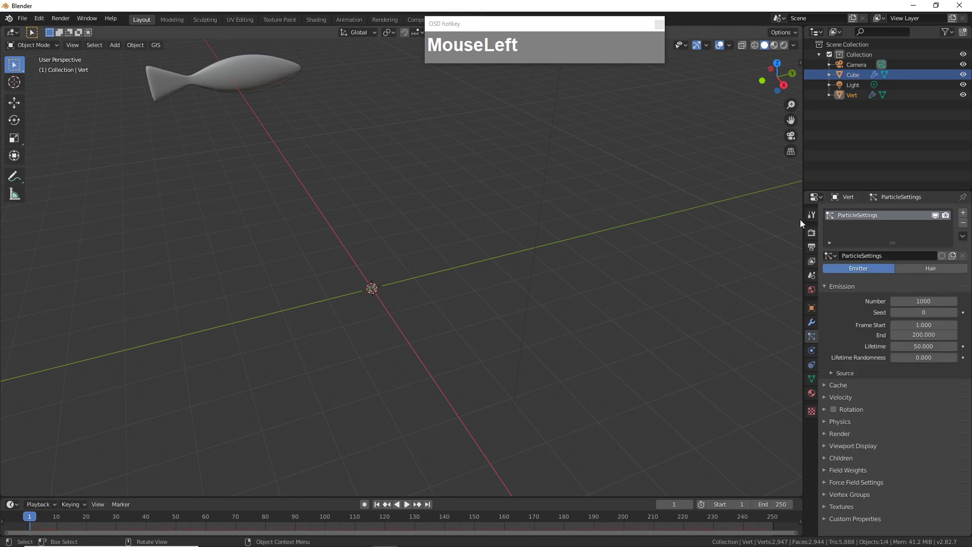
drag(803, 223, 691, 223)
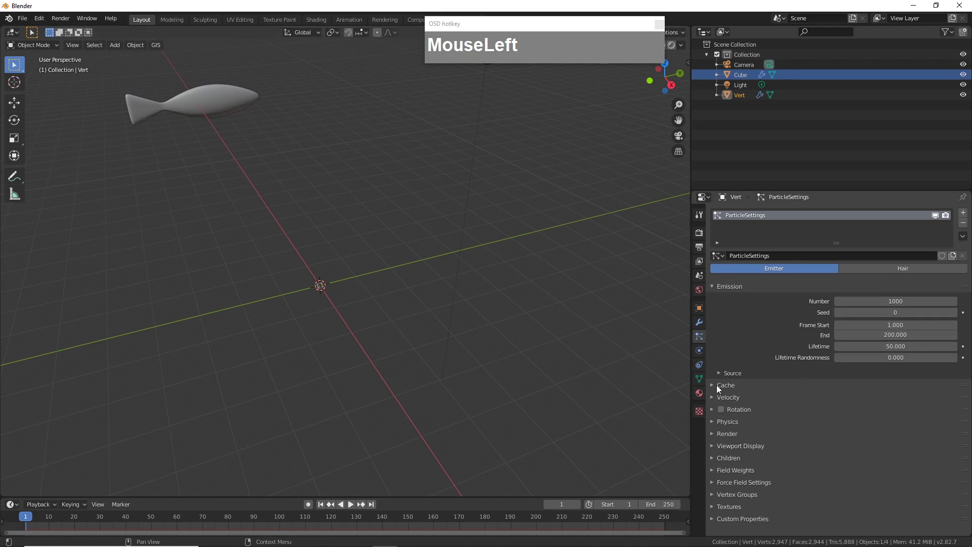
click(357, 505)
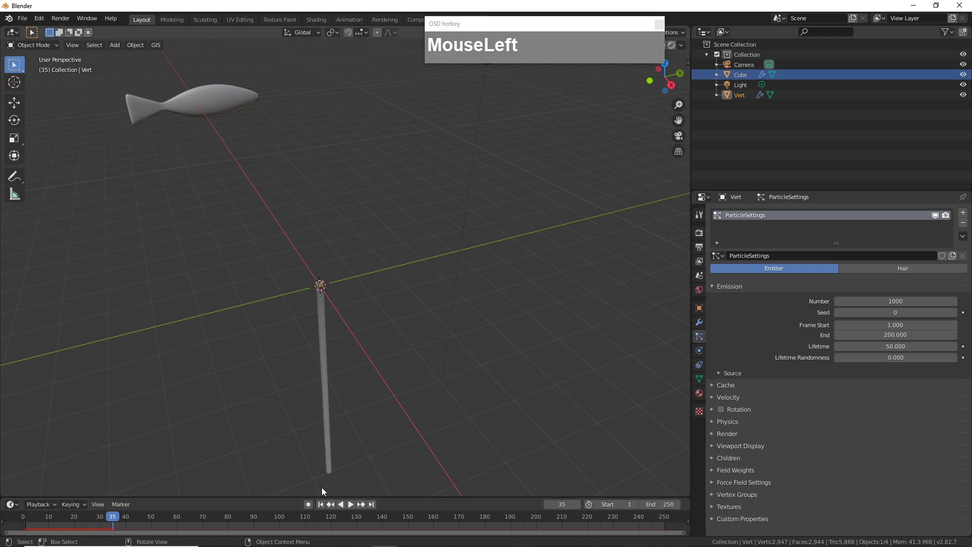
- Set the particle number to 100 and replay the animation from frame 0
click(911, 302)
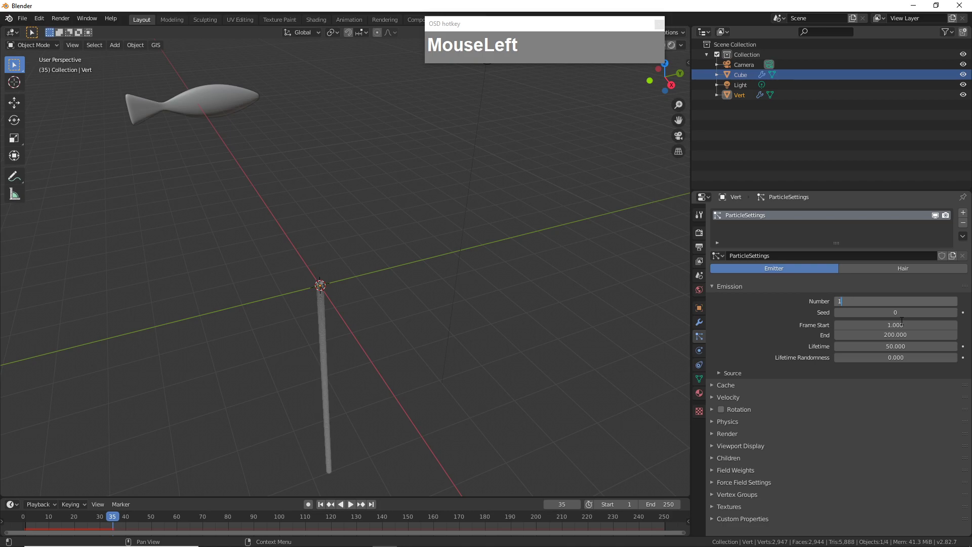
text(100)
key(Return)
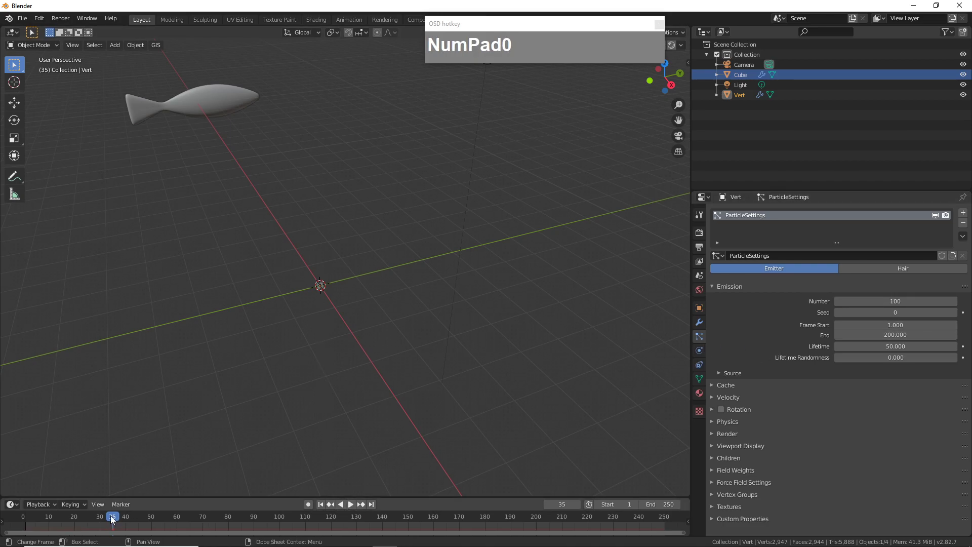
click(25, 530)
click(350, 505)
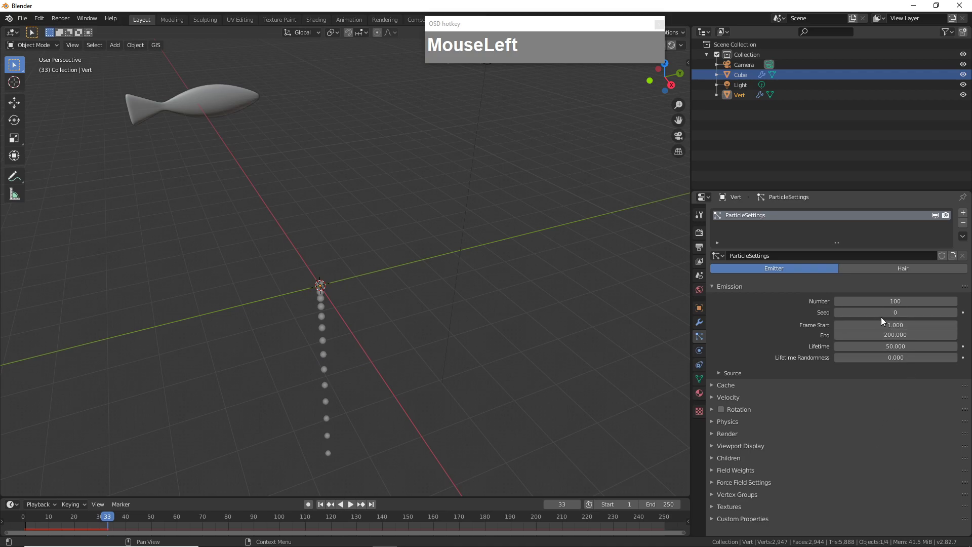
- Set the particle seed to 5 and make the emission run from frame -250 to frame 500
drag(893, 312, 890, 314)
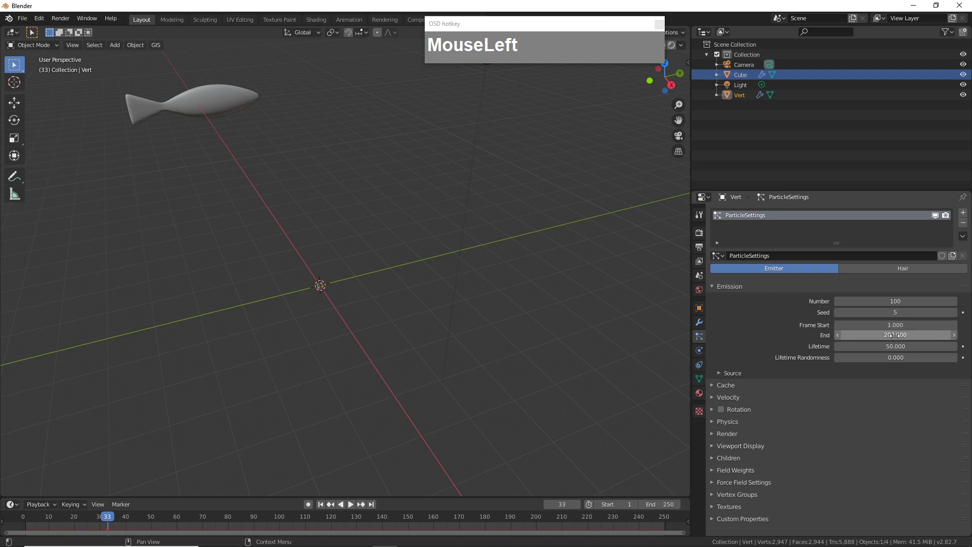
click(897, 327)
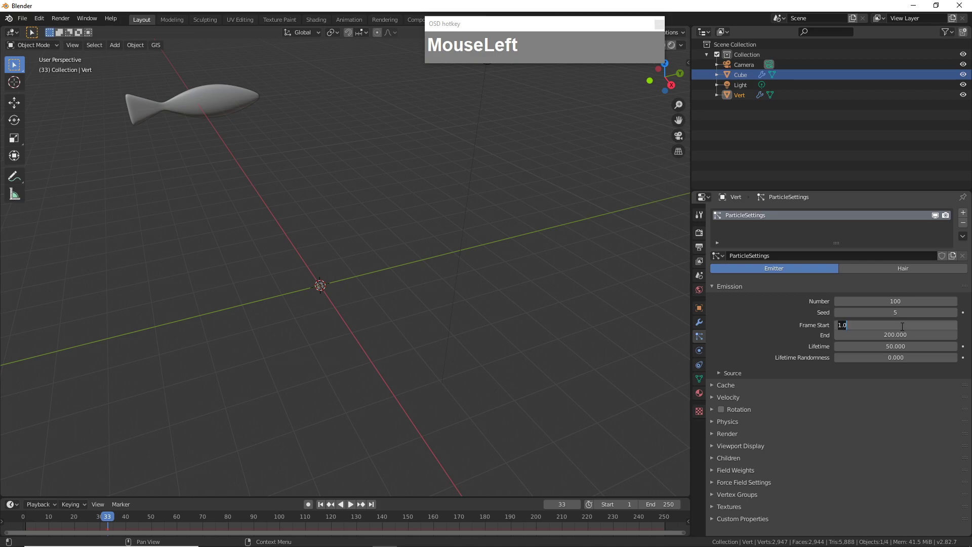
key(BackSpace)
text(-250)
key(Return)
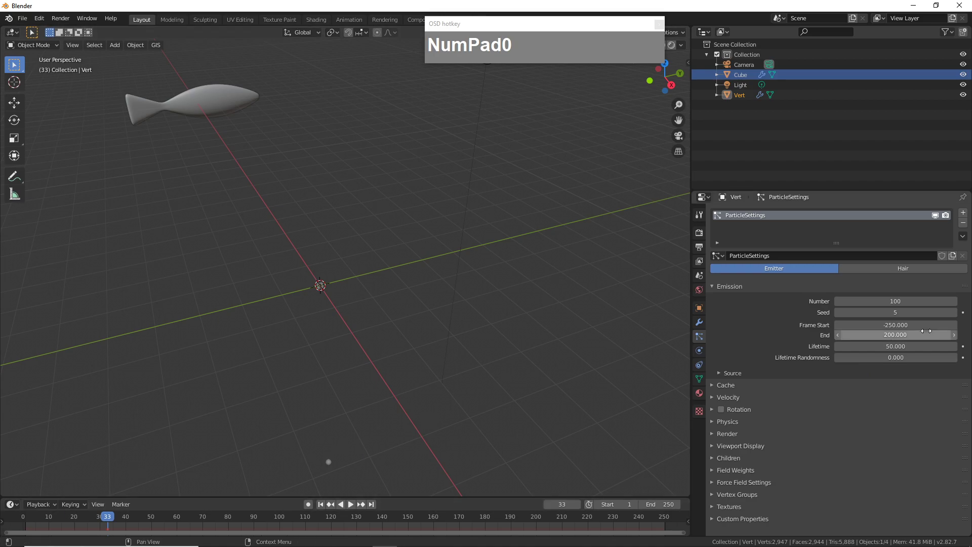
click(886, 336)
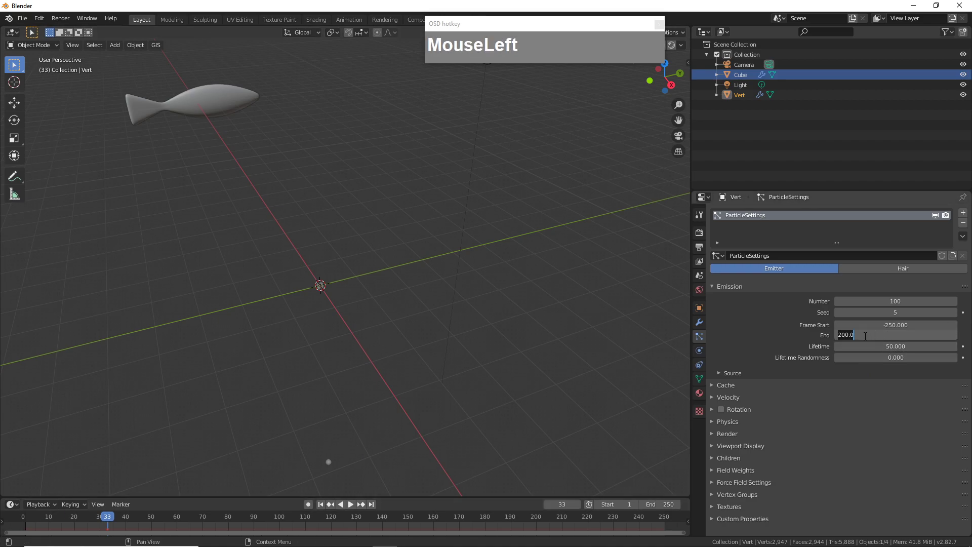
text(500)
key(Return)
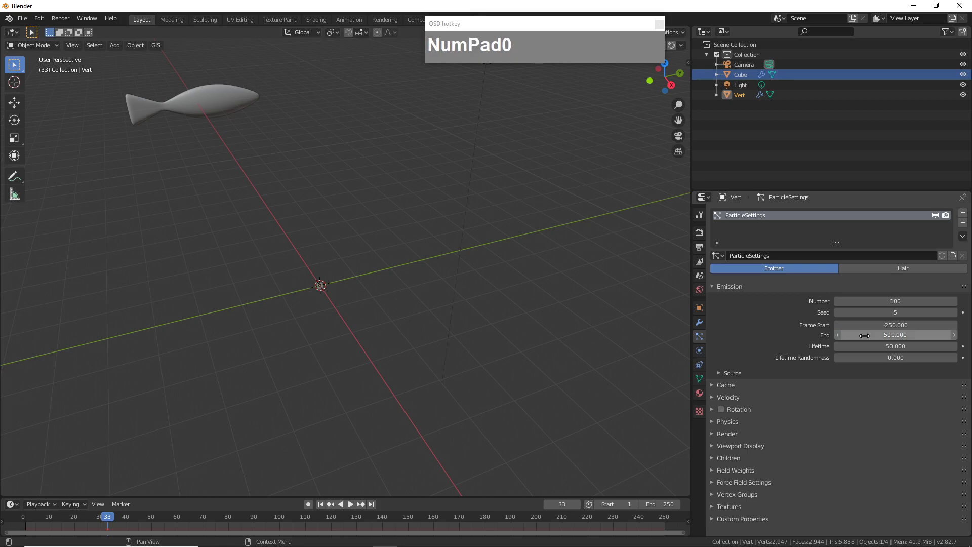
- Set the particle lifetime to 1000 and the lifetime randomness to about 0.057
click(898, 348)
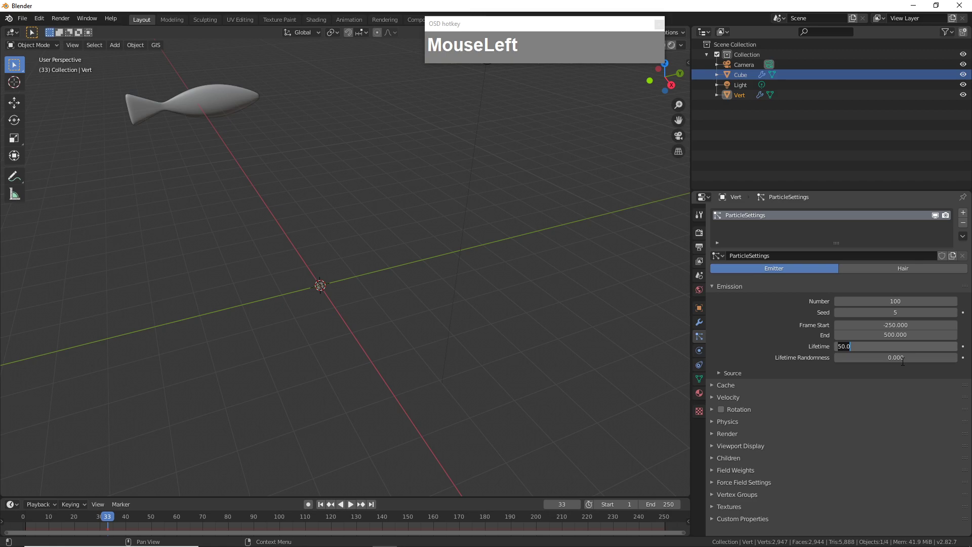
text(5)
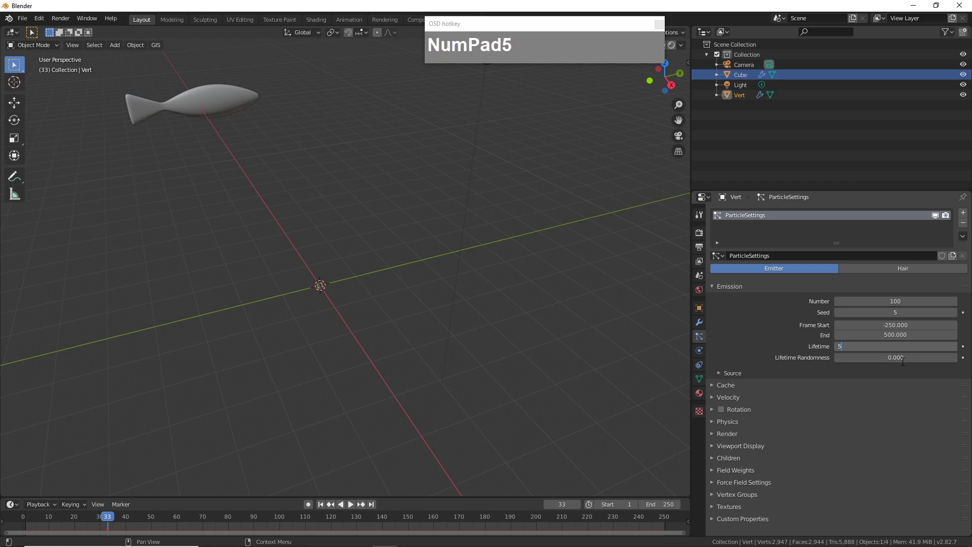
key(BackSpace)
text(1)
key(BackSpace)
text(1000)
click(903, 361)
drag(891, 360, 898, 360)
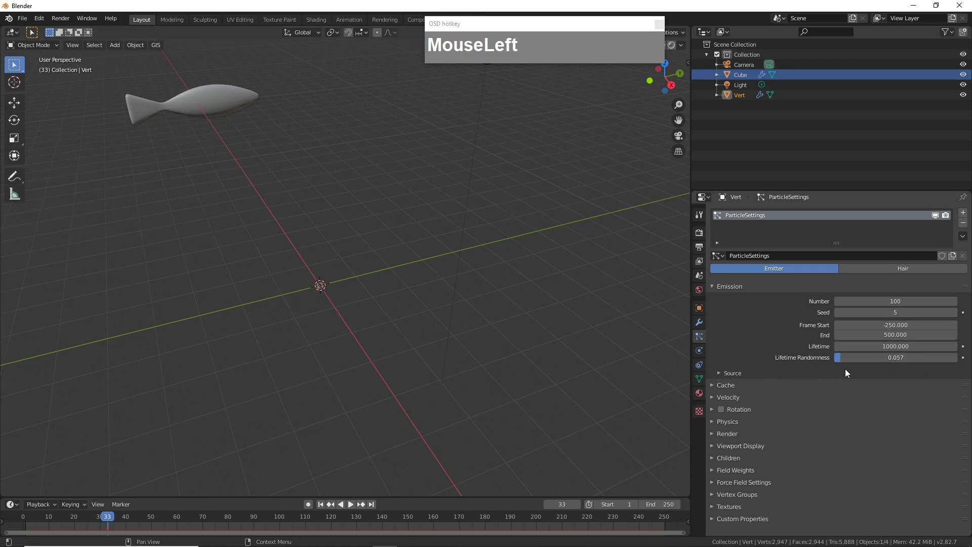
scroll(755, 377, down, 1)
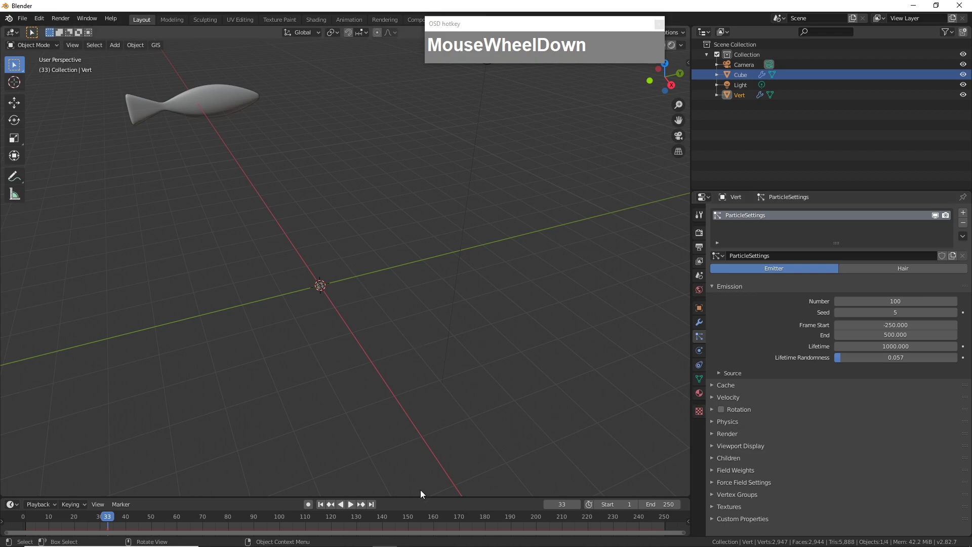
- Return to frame 0 and play the animation to examine the particle emission
drag(23, 525, 49, 524)
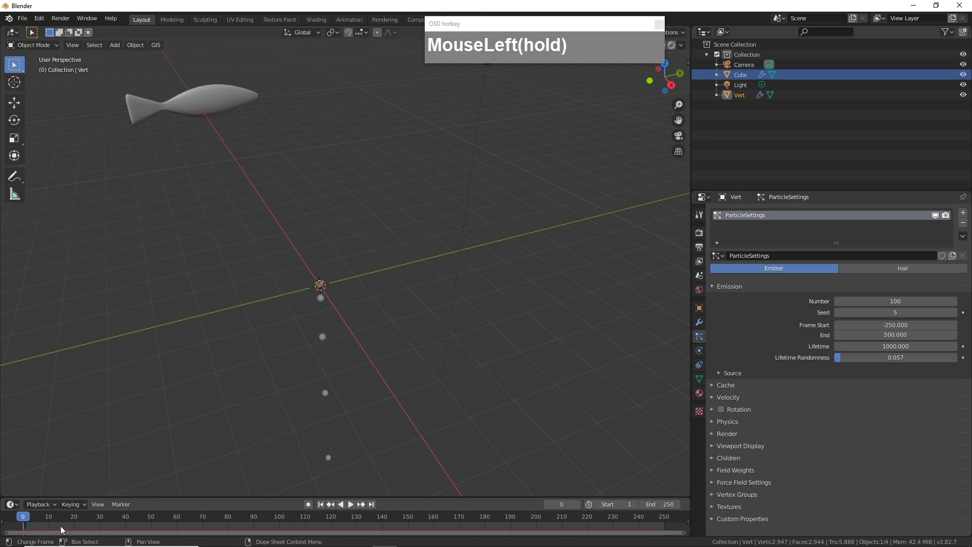
click(349, 504)
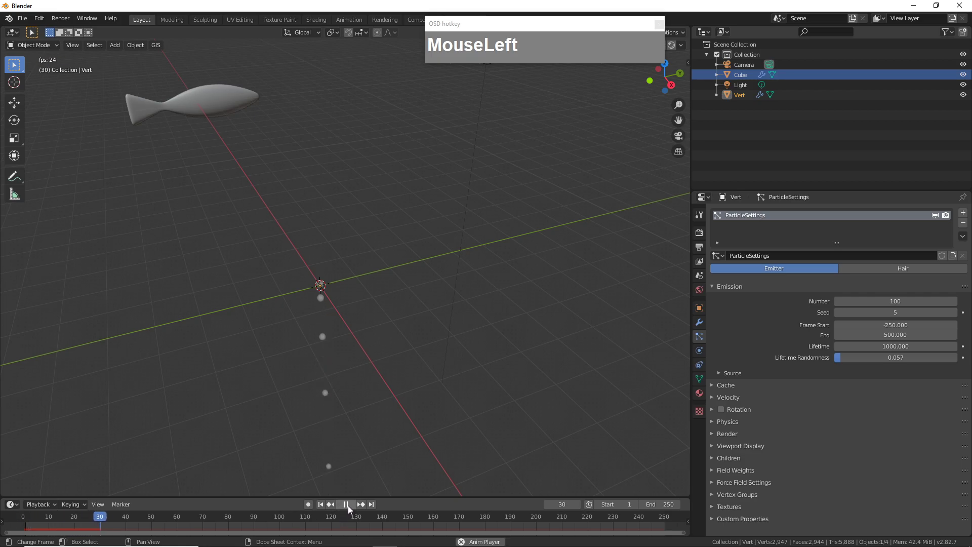
middle_drag(339, 367, 390, 341)
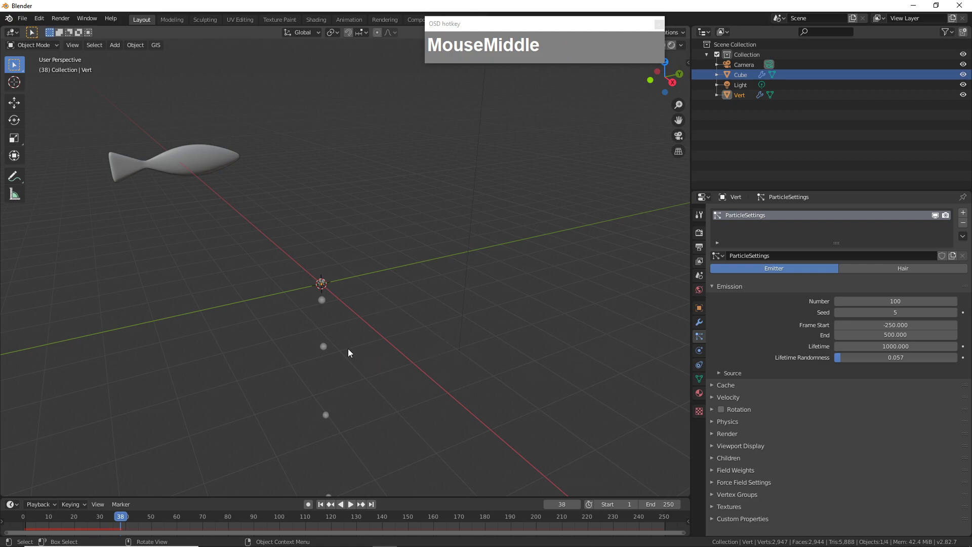
- Change the particle physics type to Boids and set the particle mass to 0.2 kg
scroll(330, 310, up, 2)
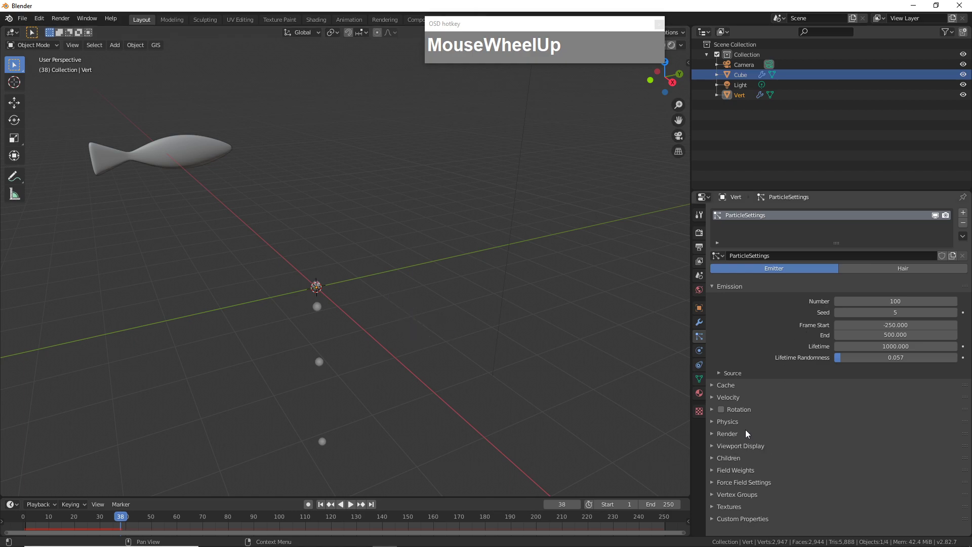
click(716, 421)
click(848, 438)
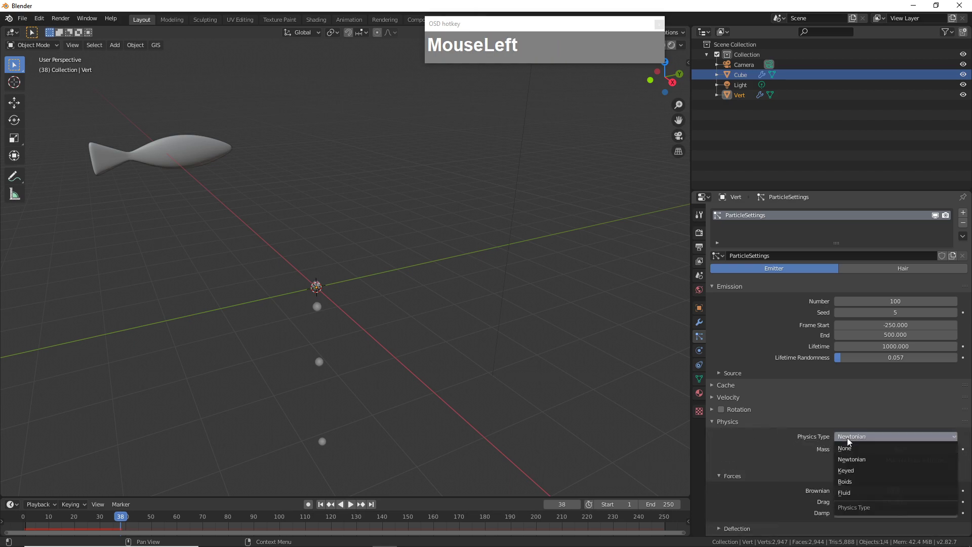
click(849, 479)
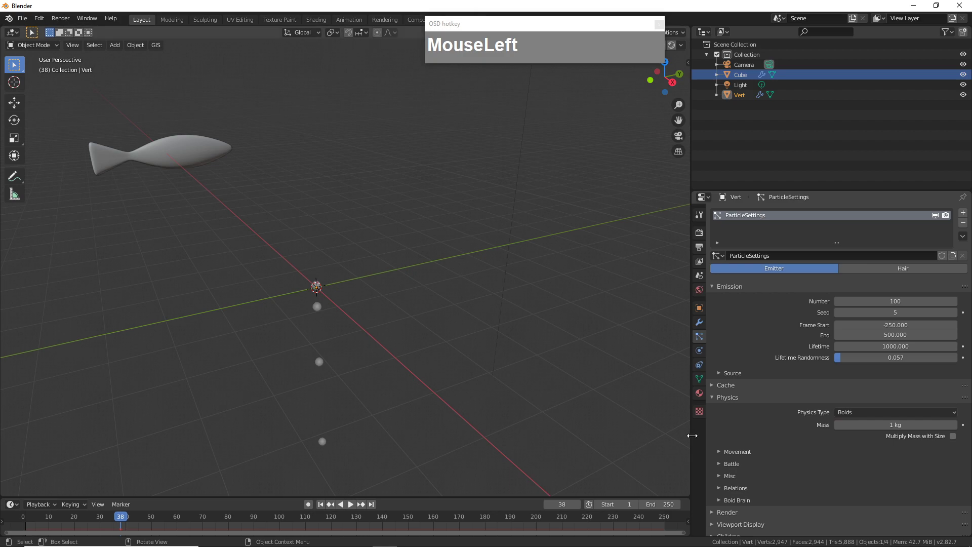
double_click(894, 425)
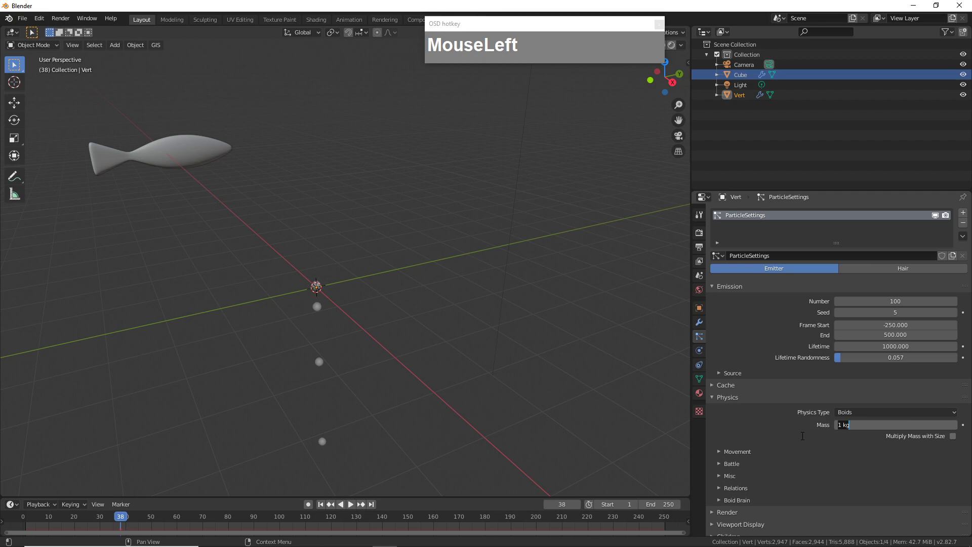
text(0.2)
key(Return)
- Render the particles as Object, using the modelled fish as the instance object
scroll(796, 430, down, 1)
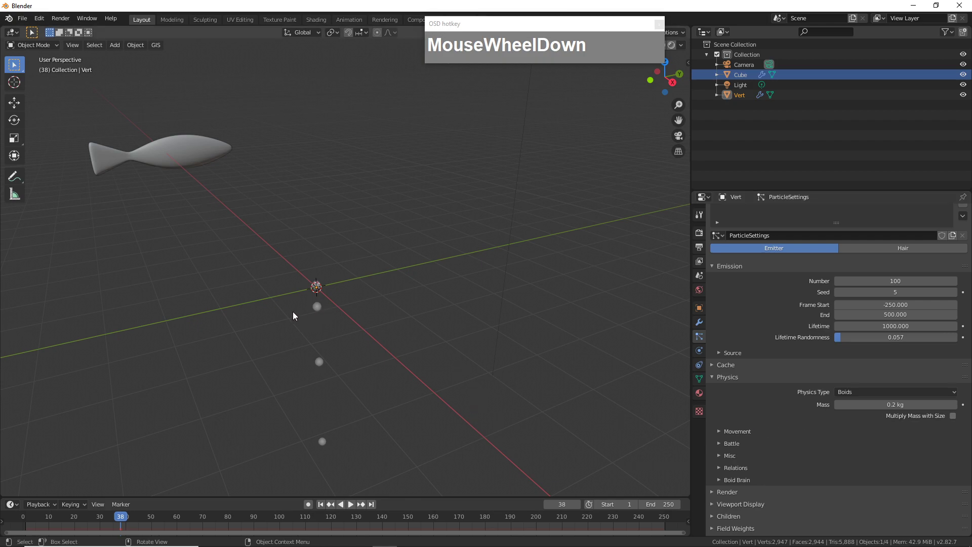
scroll(805, 437, down, 2)
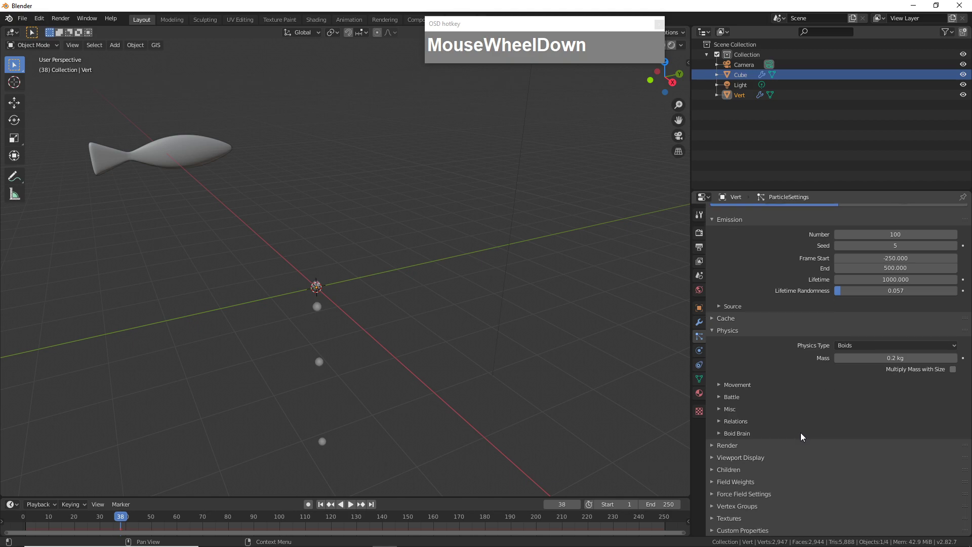
click(713, 446)
click(872, 461)
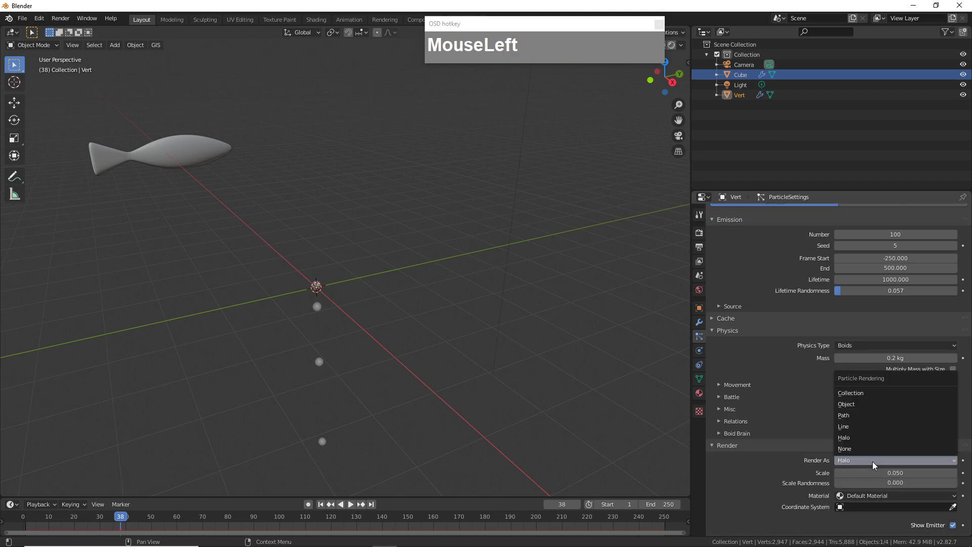
click(862, 400)
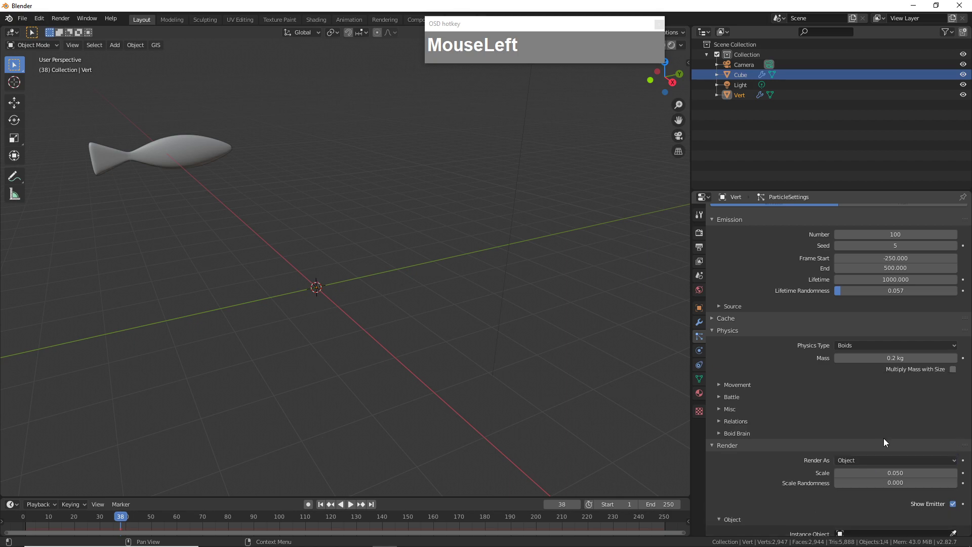
scroll(894, 490, down, 1)
scroll(895, 490, down, 1)
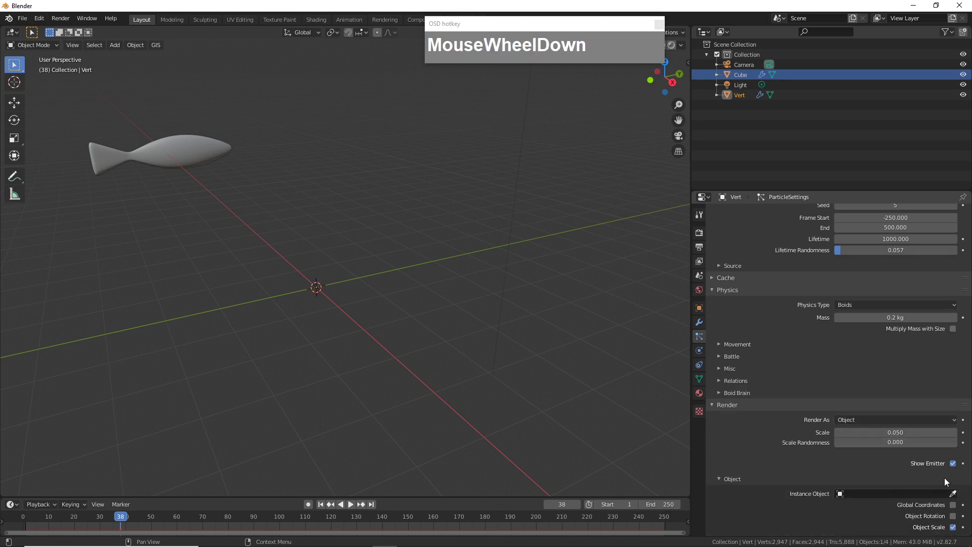
click(953, 494)
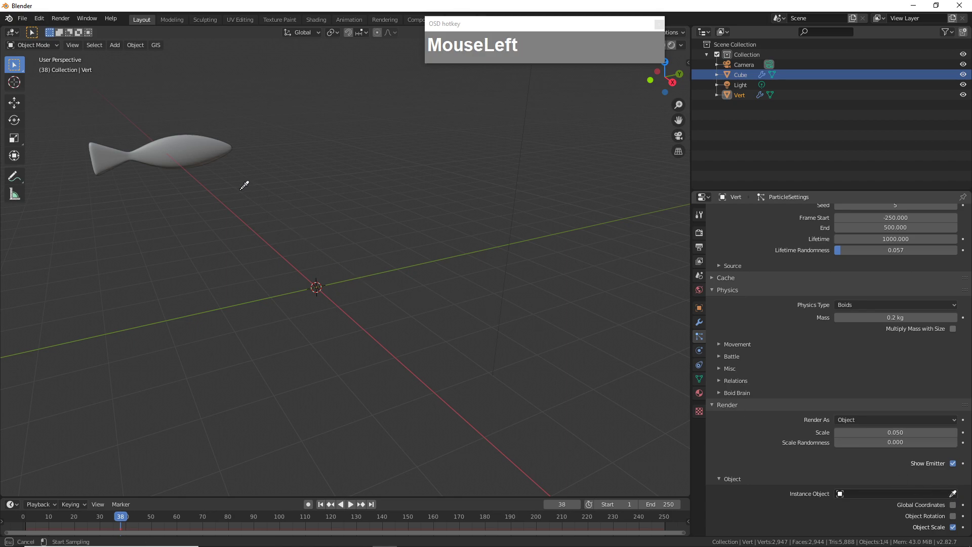
click(189, 144)
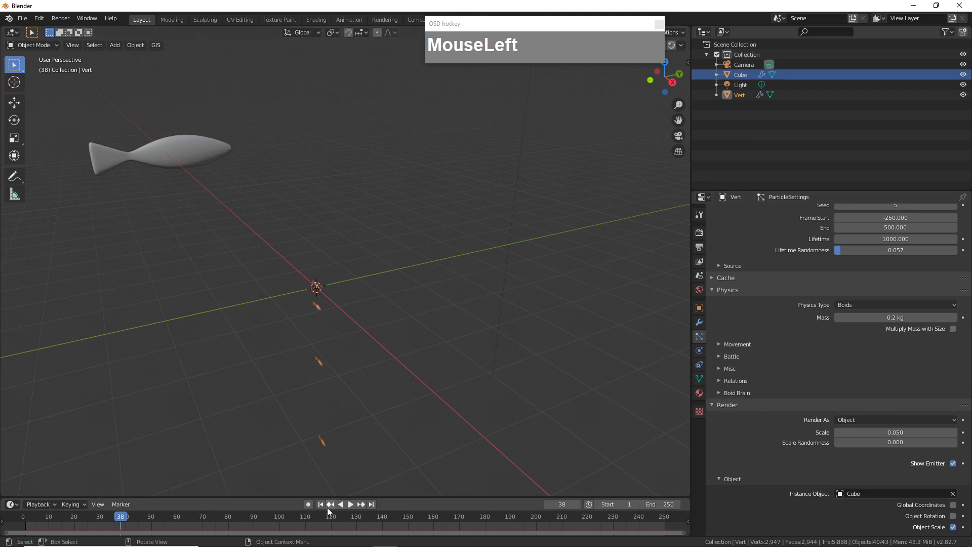
- Replay the animation from frame 0 and examine the fish particles at the emitter up close
click(350, 505)
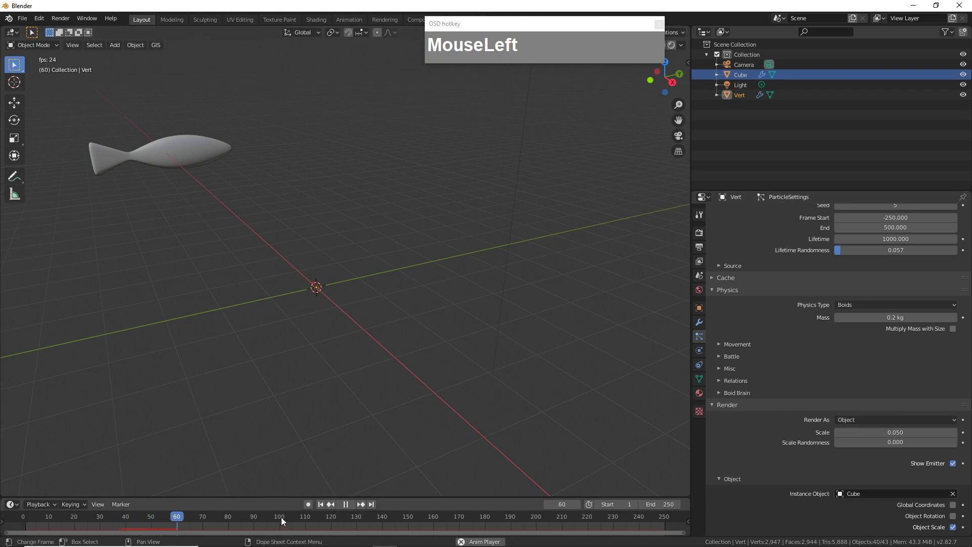
click(206, 517)
click(27, 517)
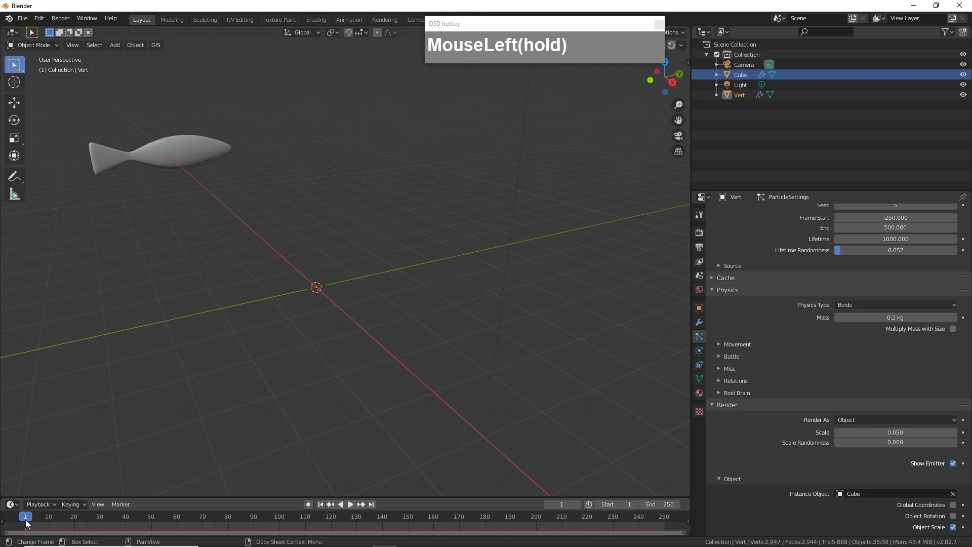
click(350, 504)
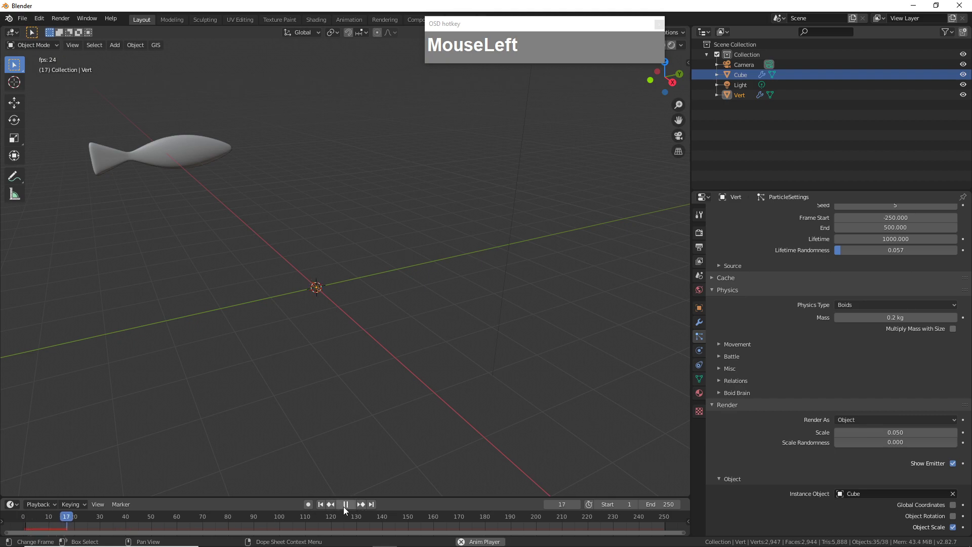
click(350, 505)
drag(189, 520, 25, 517)
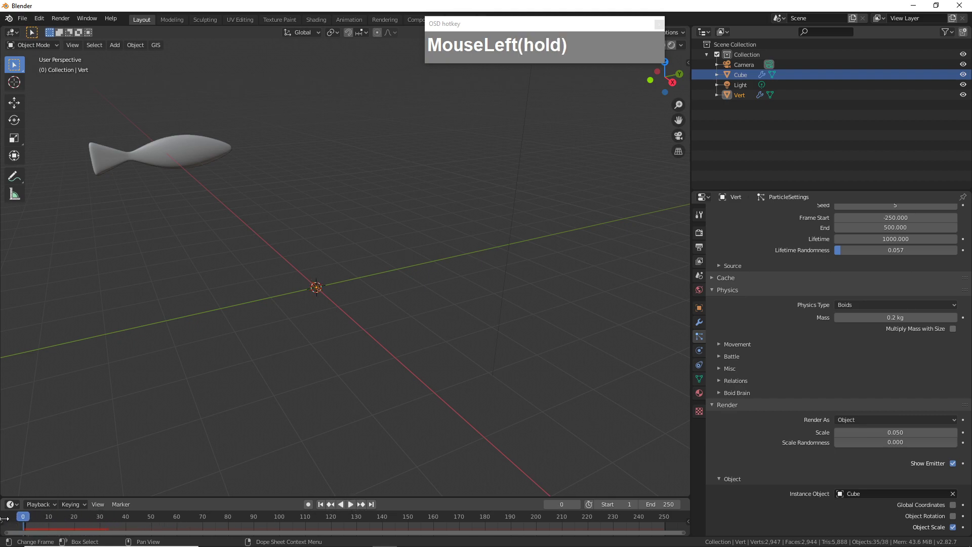
click(350, 504)
middle_drag(326, 432, 324, 476)
scroll(342, 341, up, 3)
middle_drag(342, 341, 312, 351)
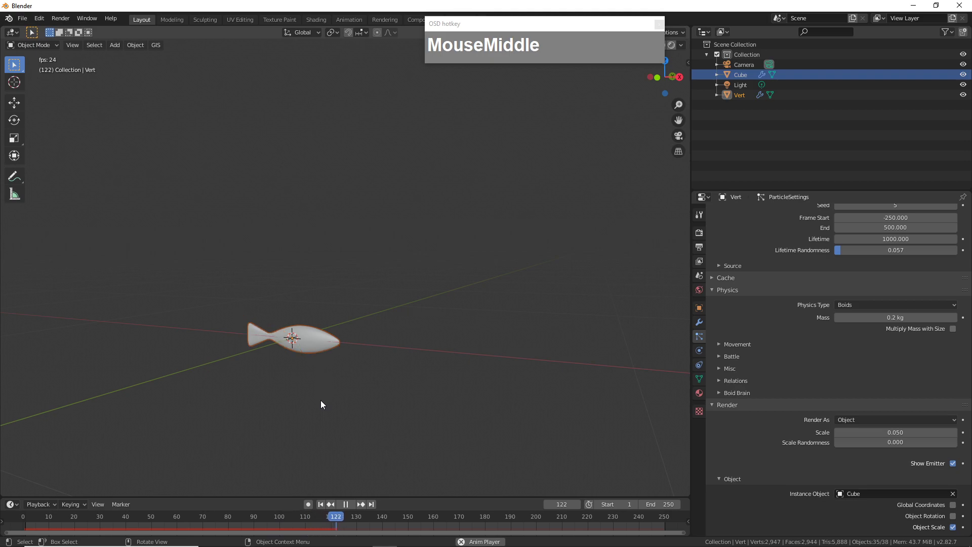
click(346, 504)
- Hide the original fish model in the viewport so only the particle instances are shown
scroll(310, 393, down, 3)
middle_drag(310, 393, 304, 449)
scroll(319, 399, up, 3)
scroll(282, 365, down, 2)
middle_drag(283, 366, 185, 278)
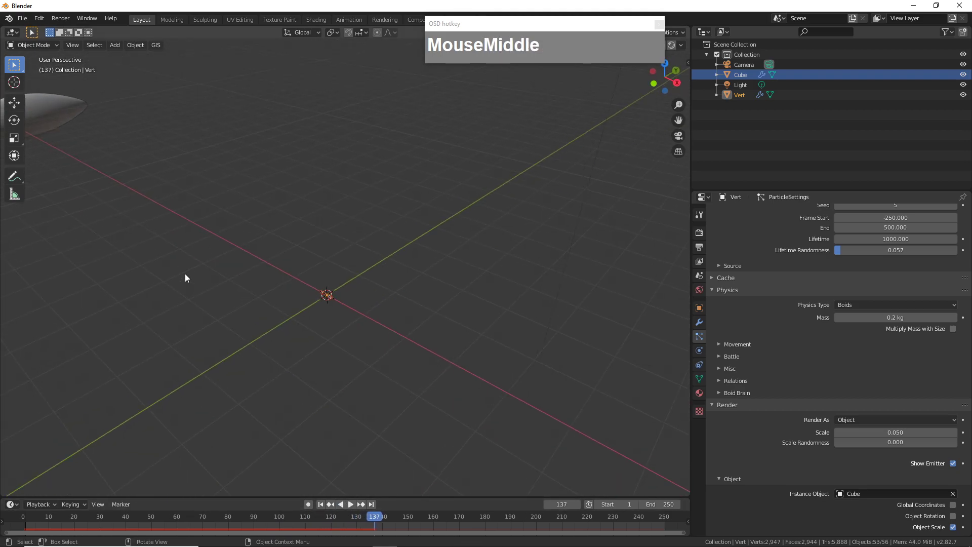
click(55, 104)
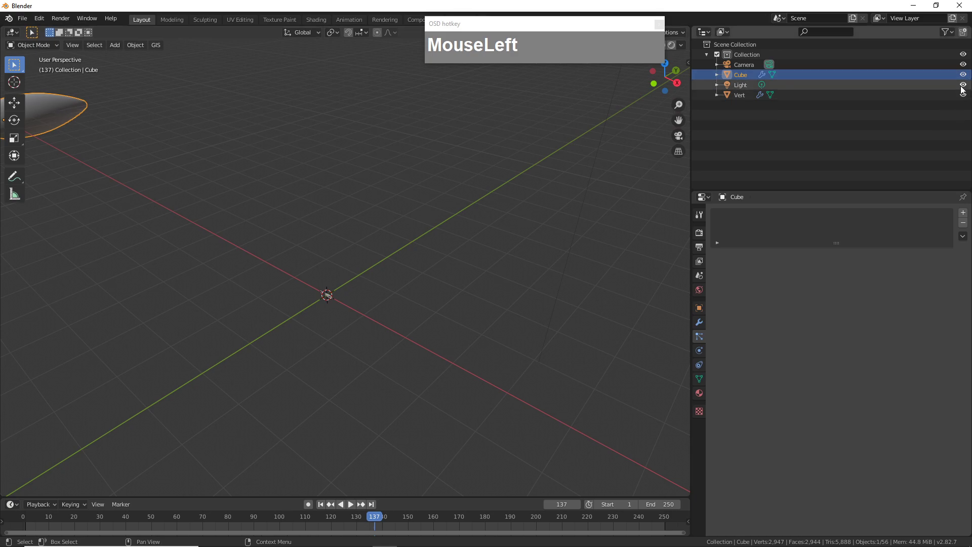
key(h)
middle_drag(338, 245, 423, 325)
scroll(388, 289, up, 2)
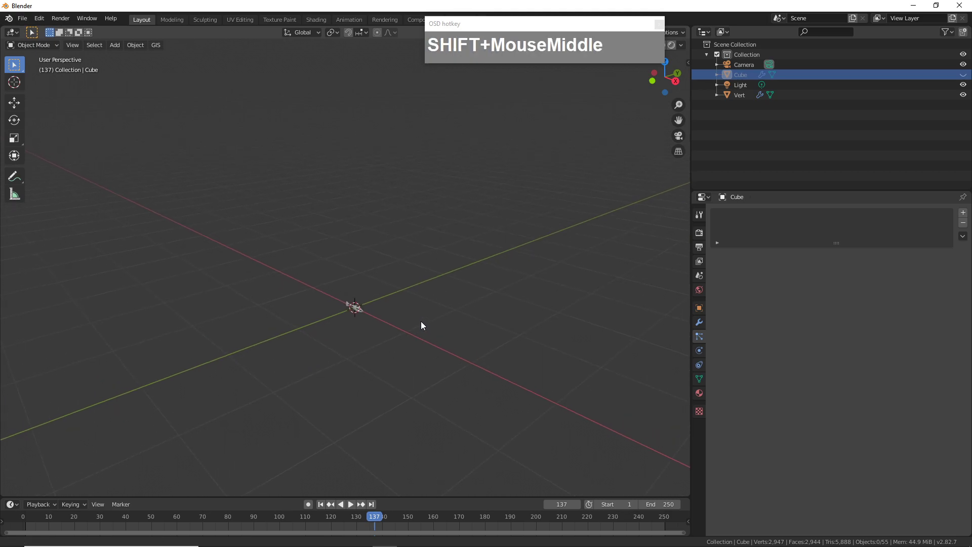
- Return to frame 0 and rename the single-vertex emitter object to FishParticleSource
click(22, 516)
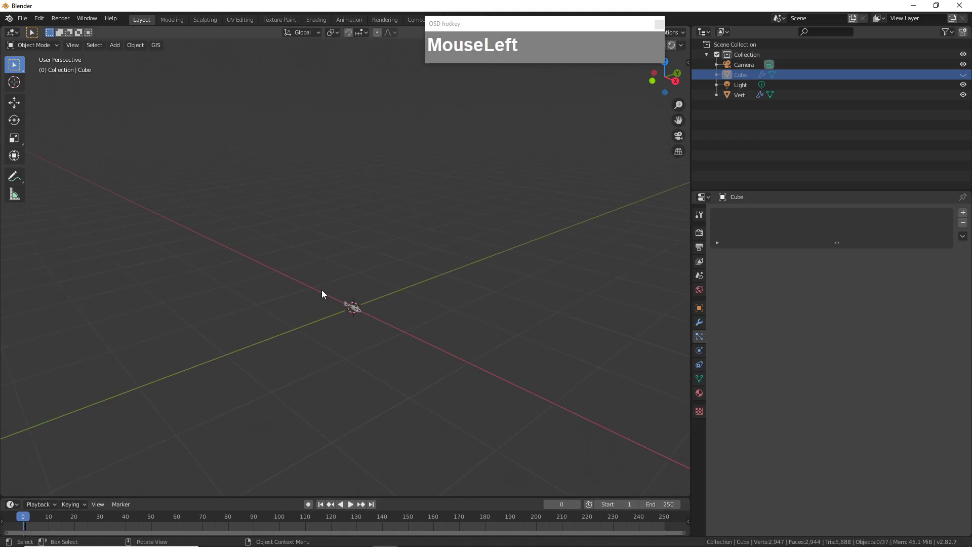
drag(322, 294, 381, 328)
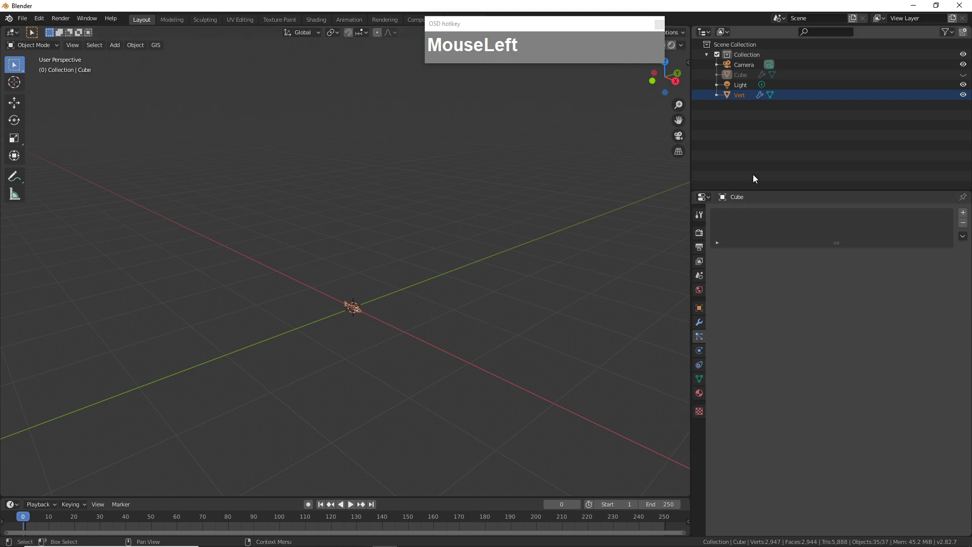
drag(740, 96, 358, 319)
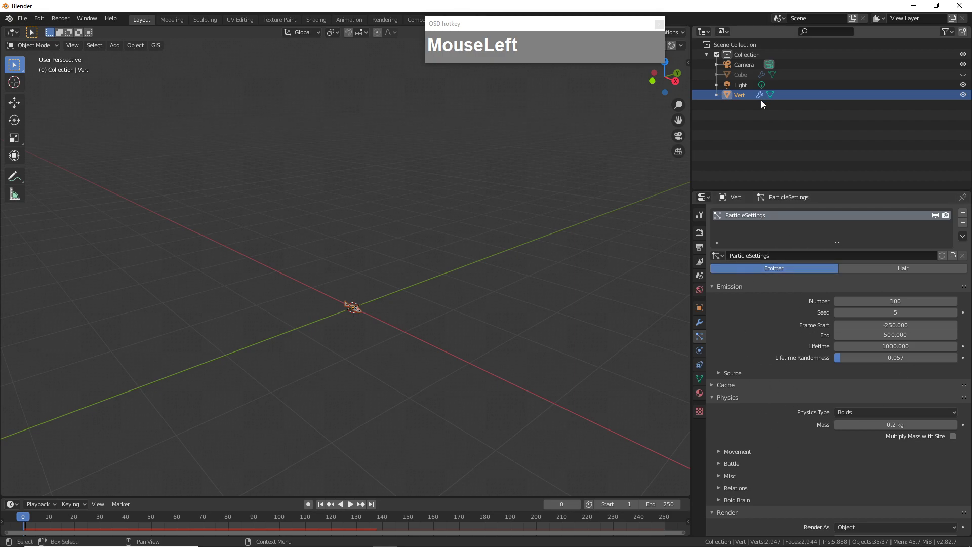
click(737, 96)
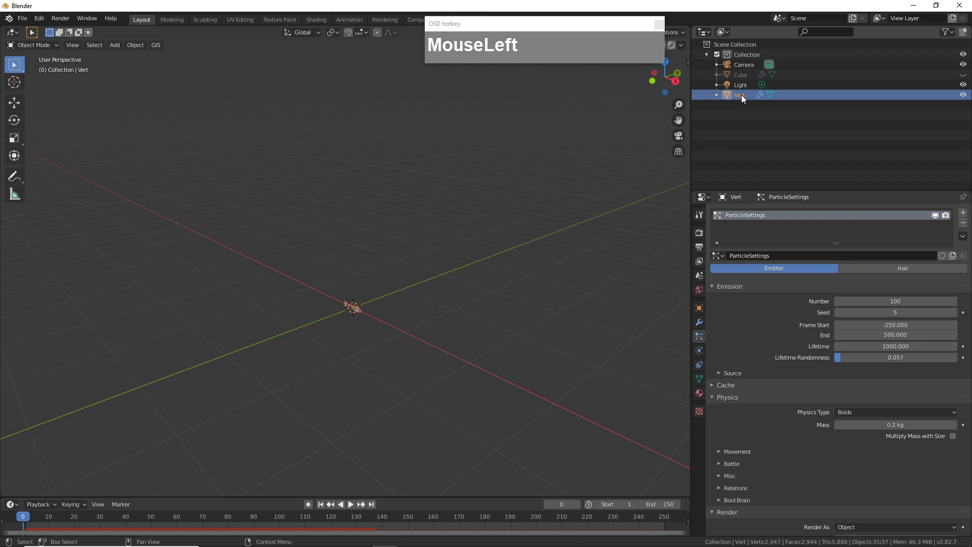
double_click(742, 95)
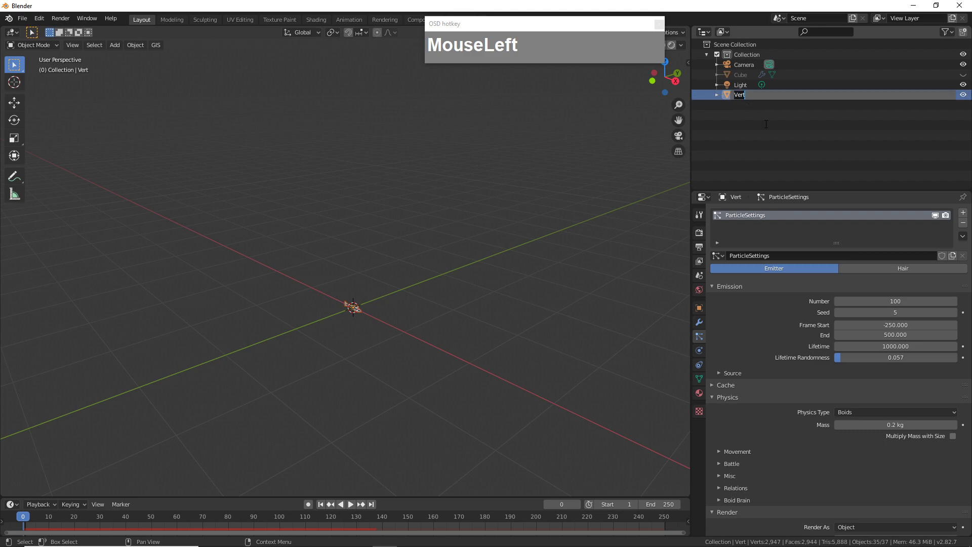
text(Fa)
key(BackSpace)
text(ishParticleSource)
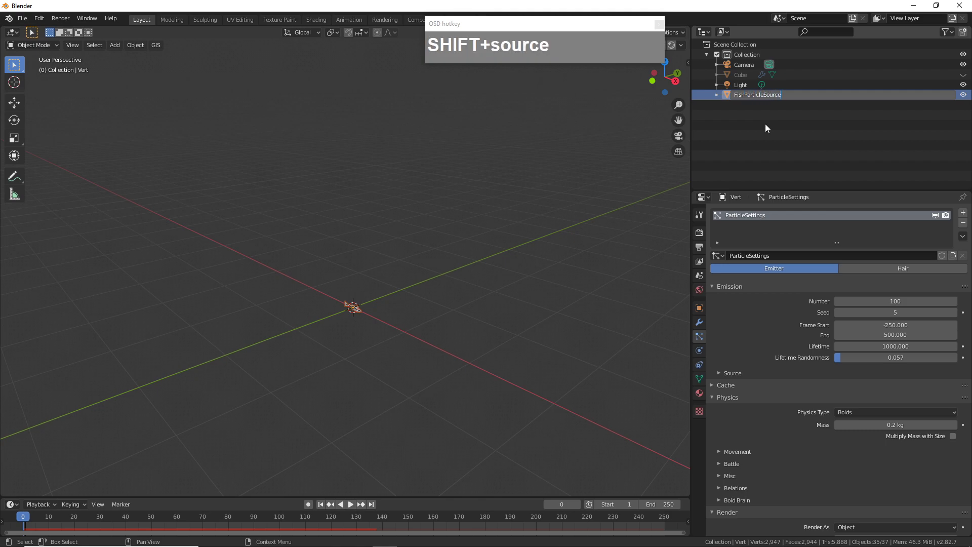
key(Return)
- Rename the hidden fish object from Cube to FishModel
click(742, 77)
double_click(740, 76)
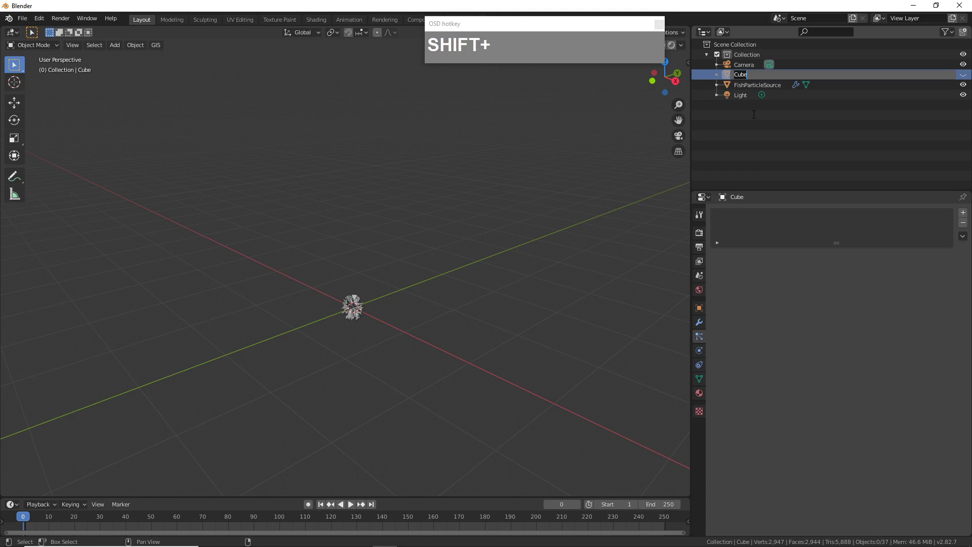
text(FishR)
key(BackSpace)
text(Model)
key(Return)
- Select FishParticleSource, play the animation to check the boids motion, and return to frame 0
right_click(730, 91)
click(753, 90)
click(747, 84)
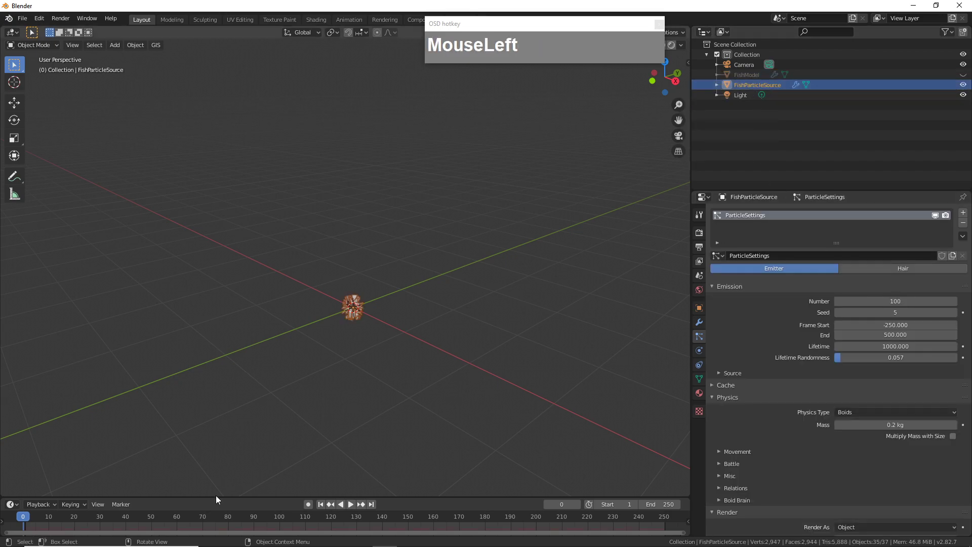
click(350, 505)
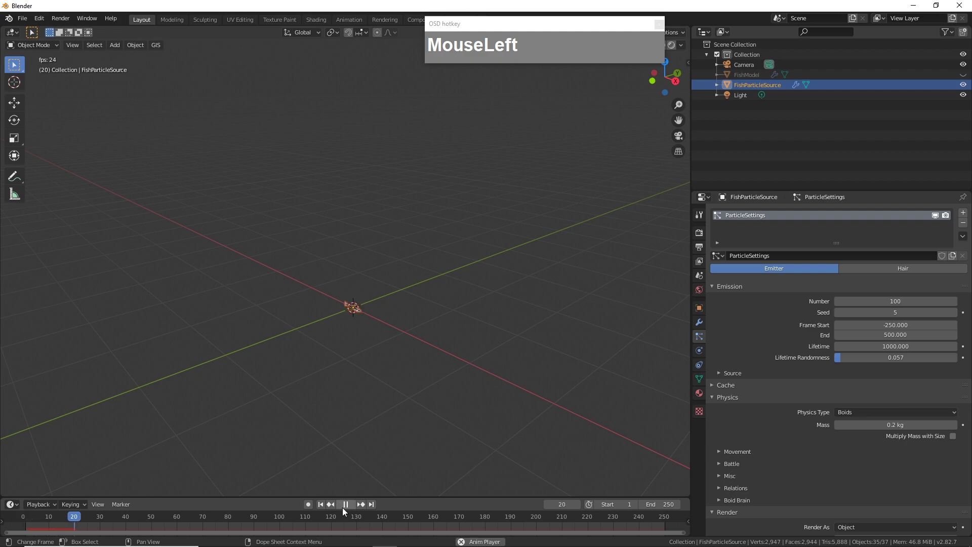
click(346, 504)
click(33, 519)
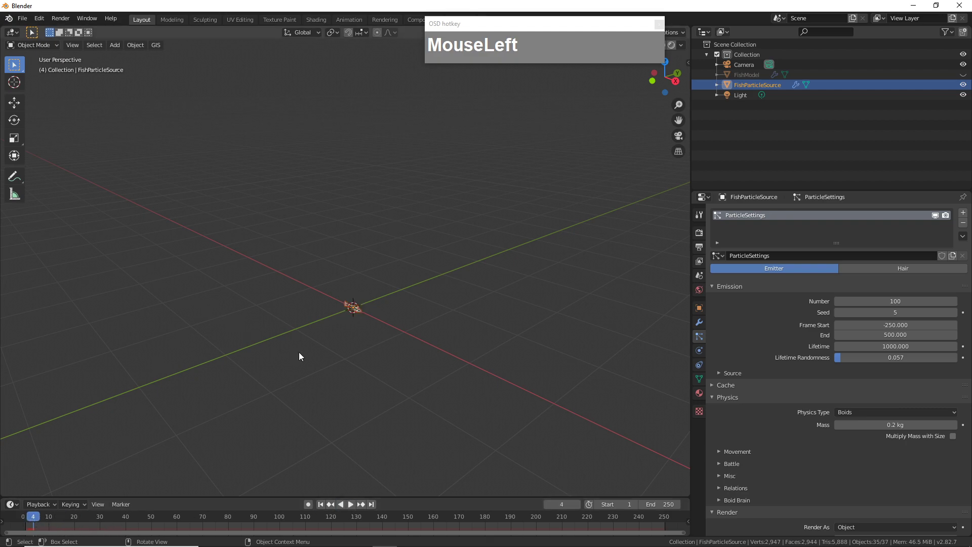
click(23, 519)
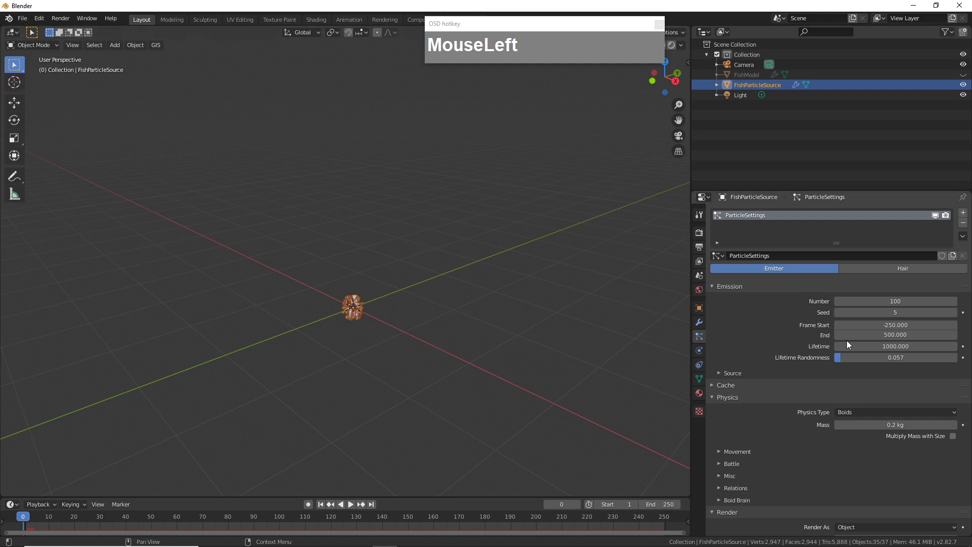
- Set the boids' max air speed to 12.8, min air speed to 0.024 and air personal space to 3.4, and start playback
click(719, 452)
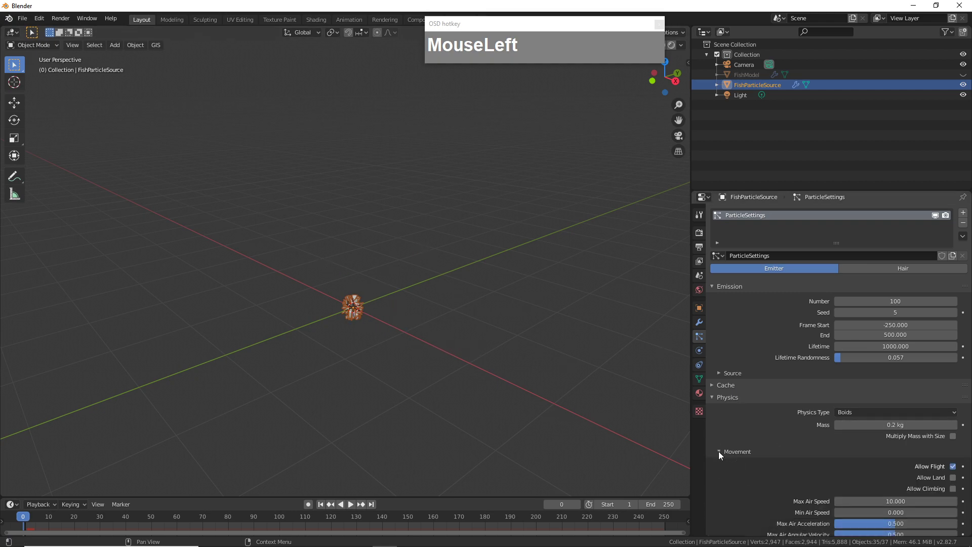
scroll(752, 441, down, 5)
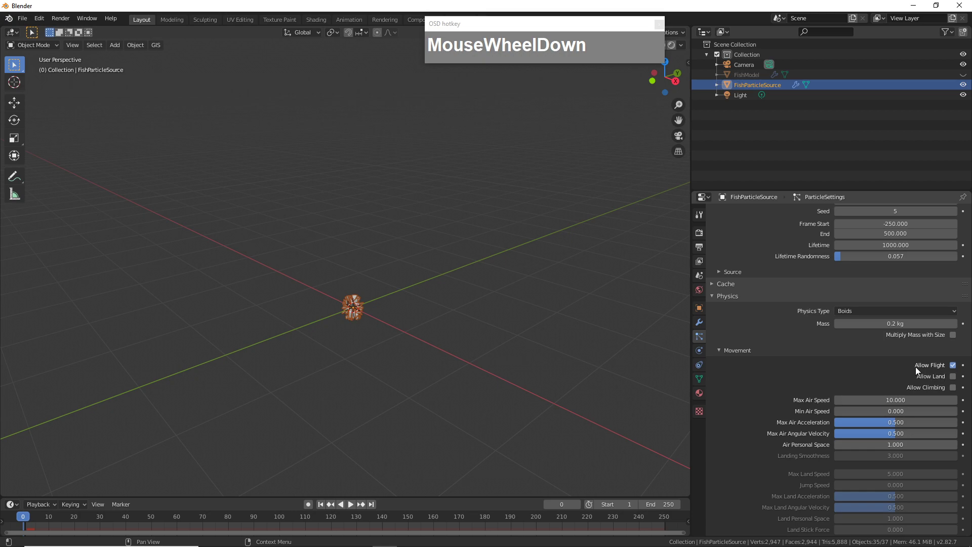
mouse_move(840, 400)
mouse_down()
mouse_move(871, 400)
mouse_move(837, 411)
mouse_up()
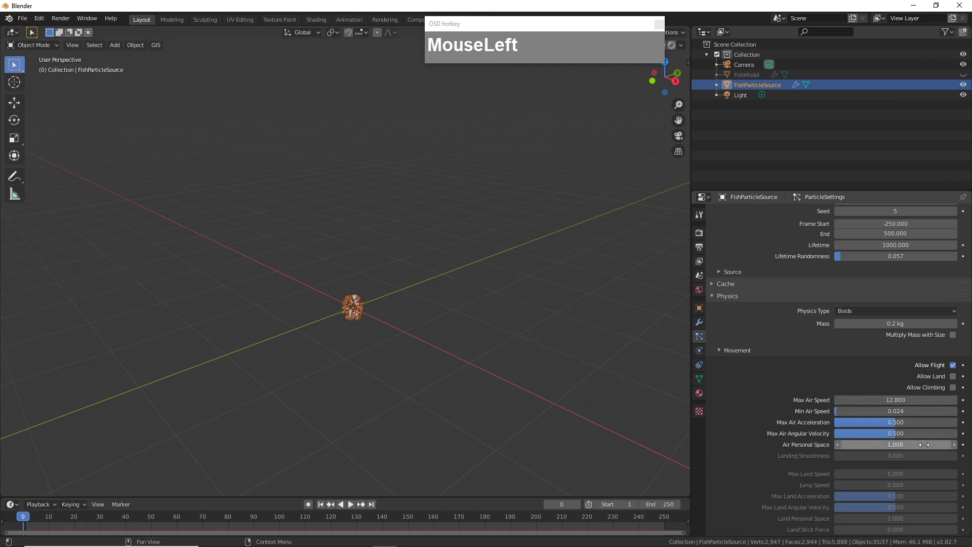
scroll(878, 445, down, 1)
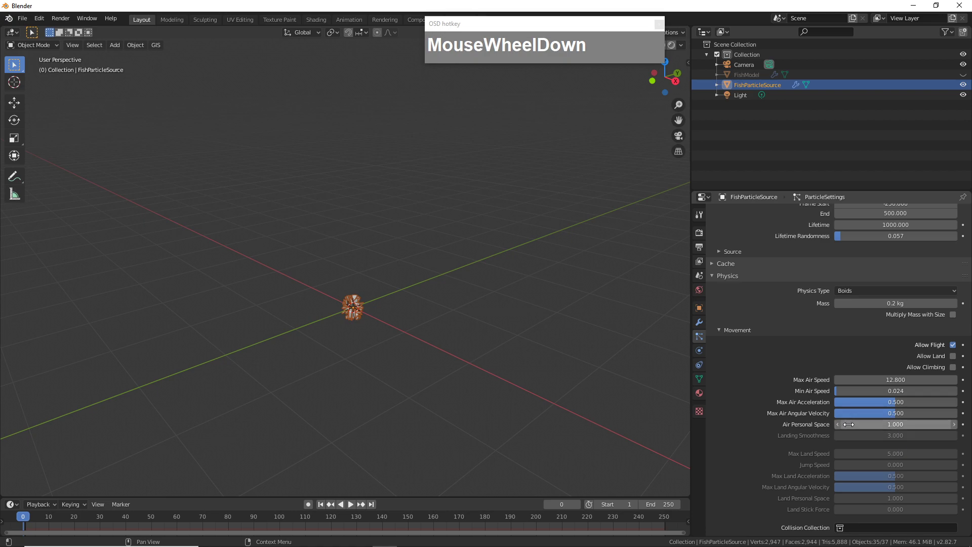
drag(849, 425, 881, 424)
click(351, 504)
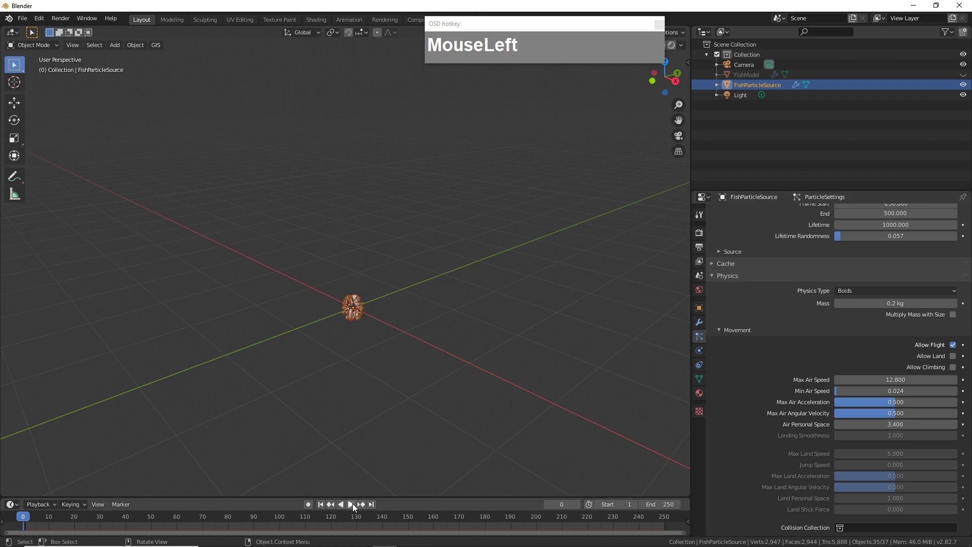
- Play the boids animation briefly, return to frame 0, and expand the Boid Brain rule settings
click(348, 503)
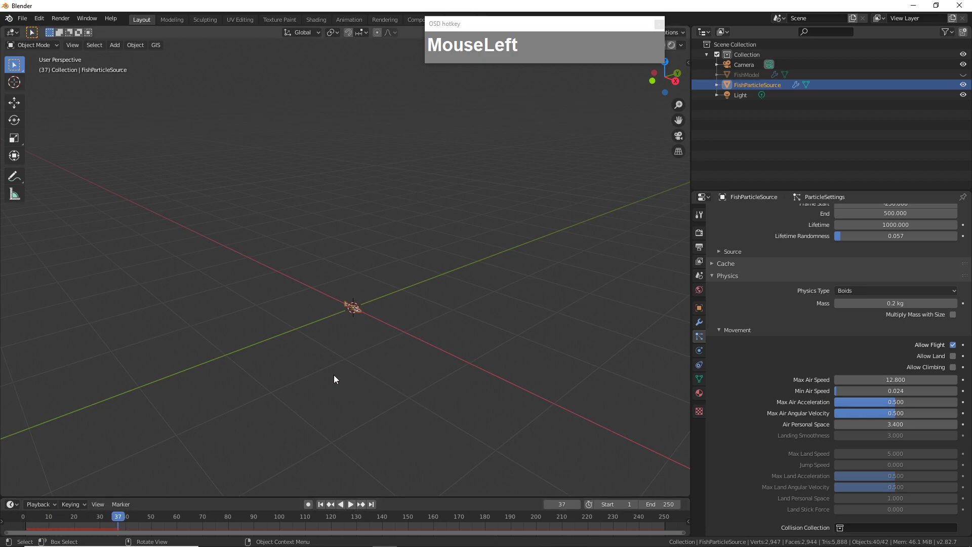
drag(112, 519, 22, 527)
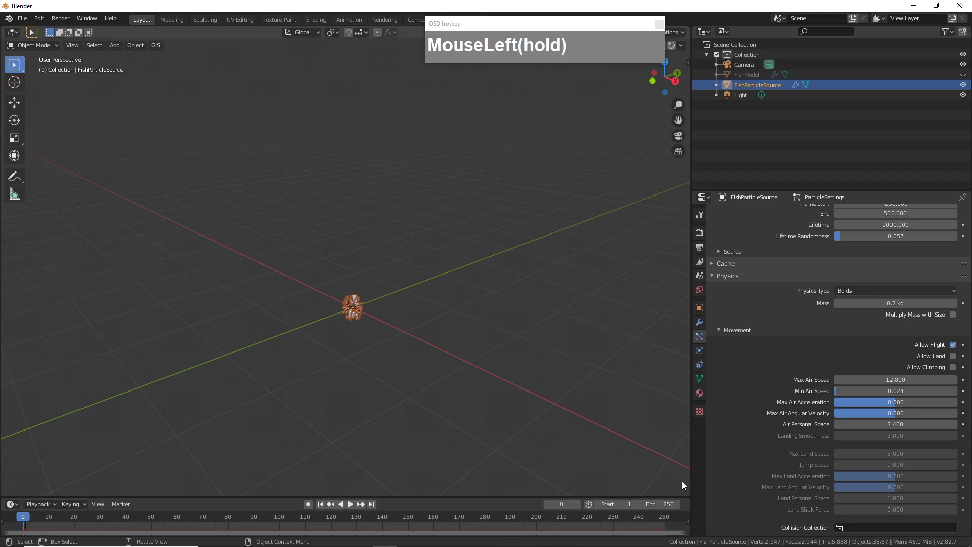
scroll(832, 462, down, 3)
scroll(825, 464, down, 4)
scroll(750, 446, down, 1)
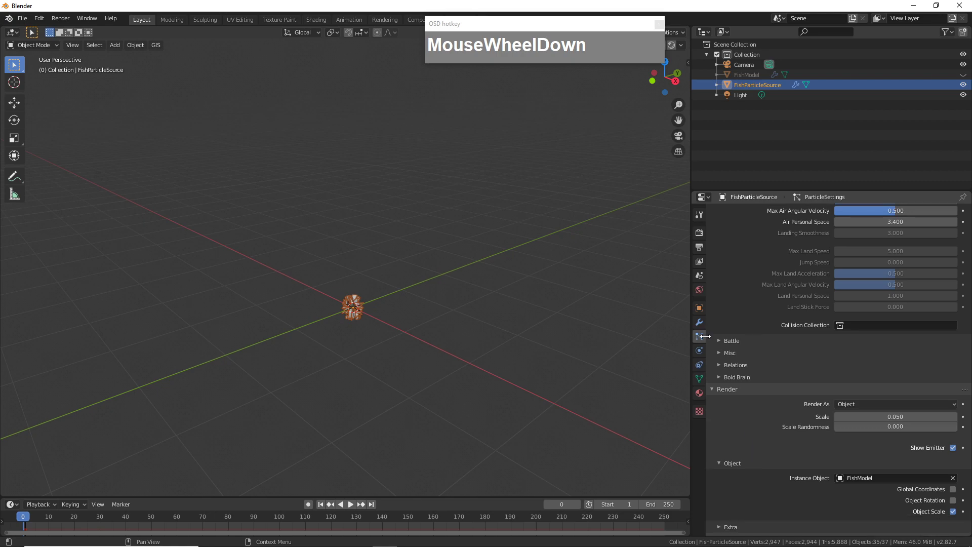
click(724, 377)
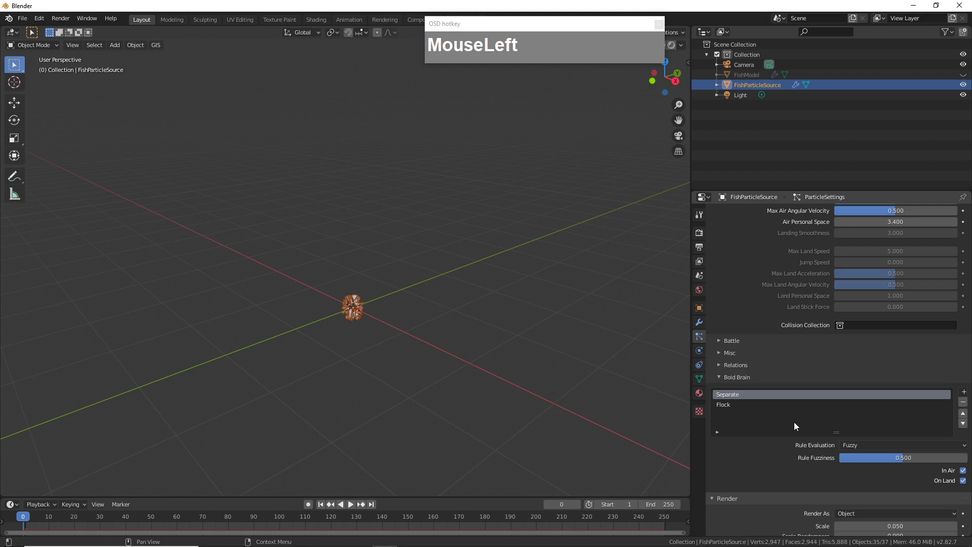
- Add an Avoid Collision rule to the Boid Brain rules beneath Separate and Flock
click(727, 405)
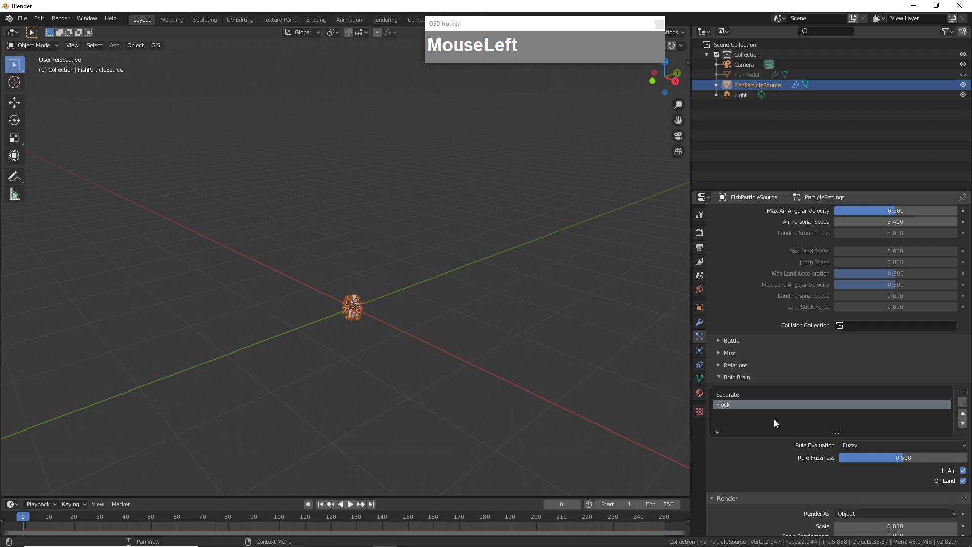
click(835, 396)
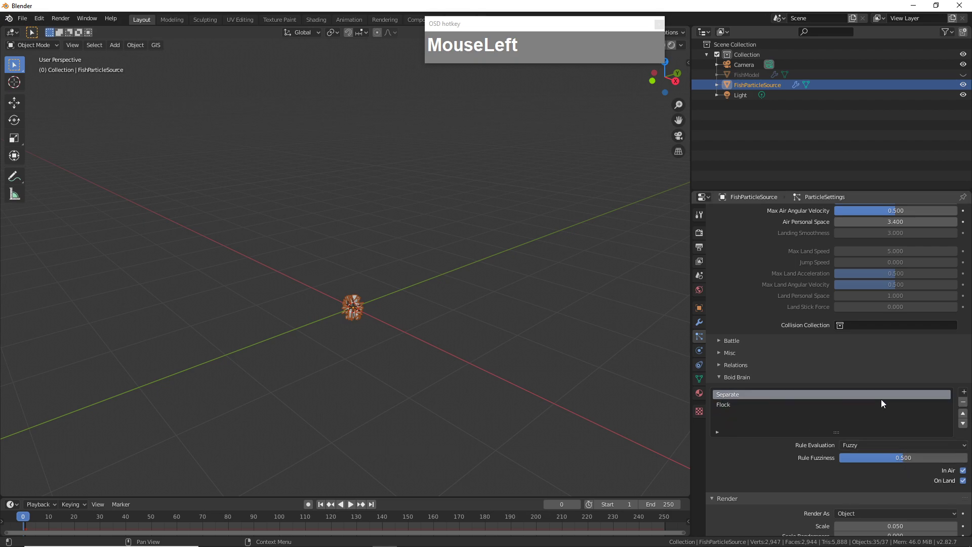
click(963, 393)
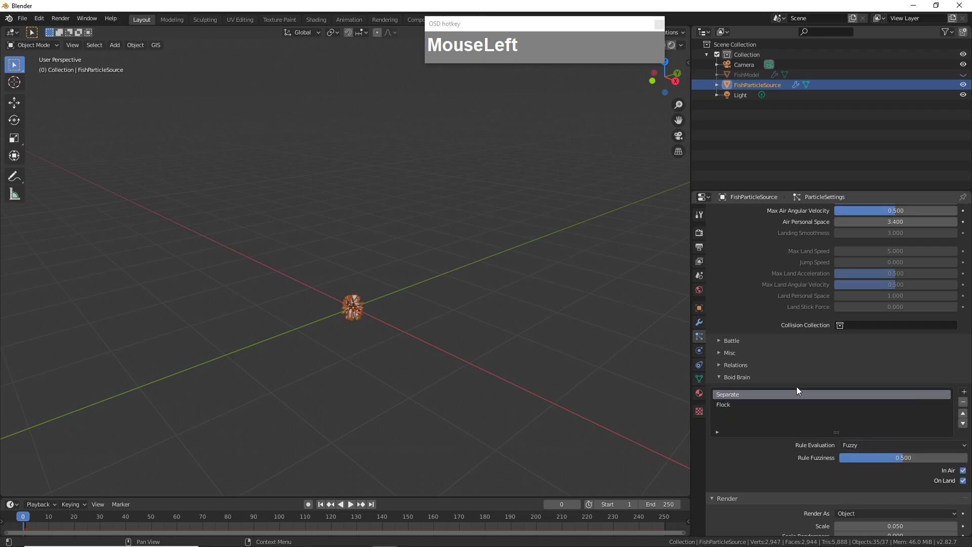
click(964, 392)
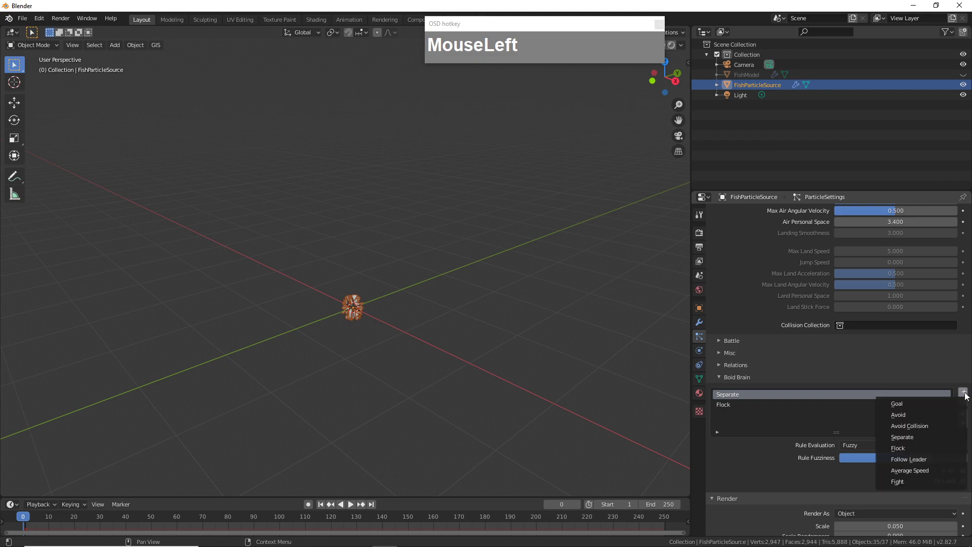
click(925, 424)
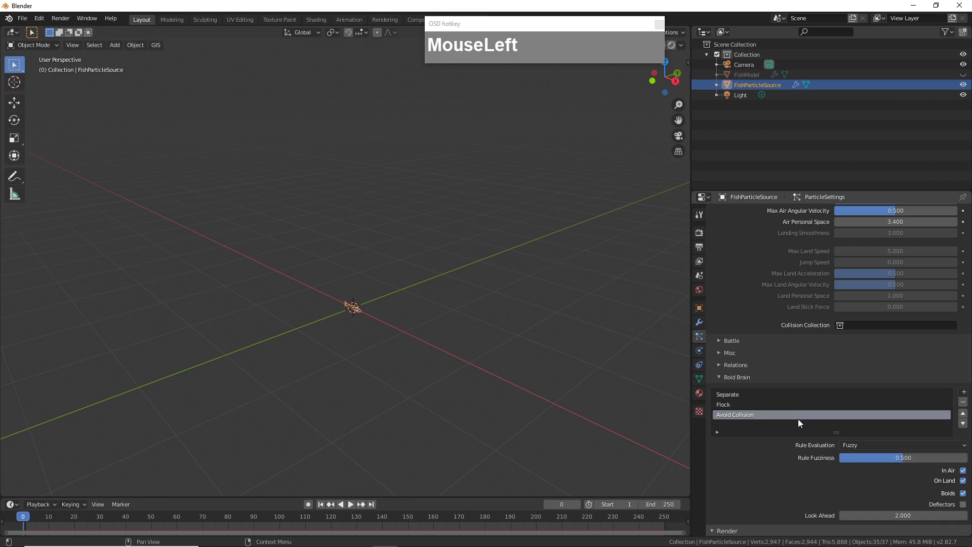
- Add a Follow Leader rule at the end of the Boid Brain rules
click(809, 405)
click(785, 415)
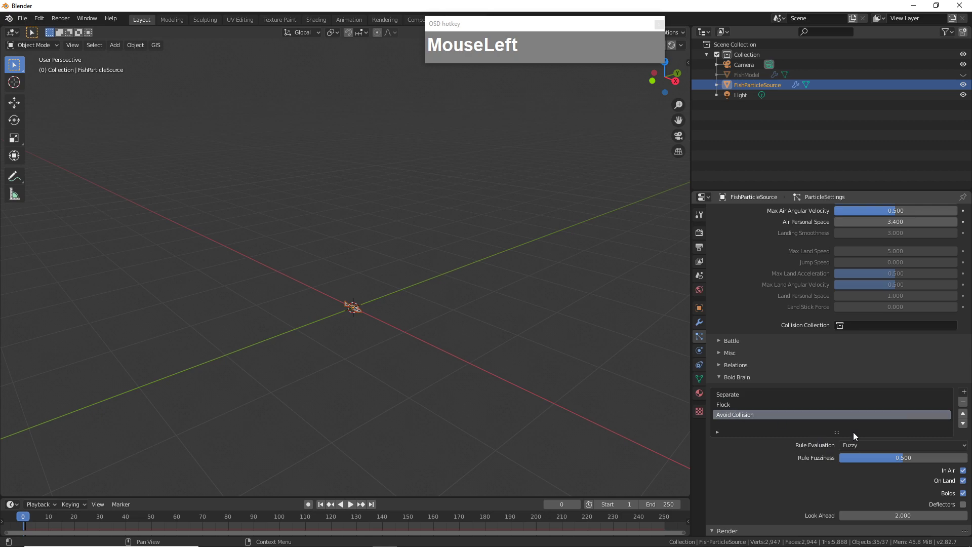
click(963, 391)
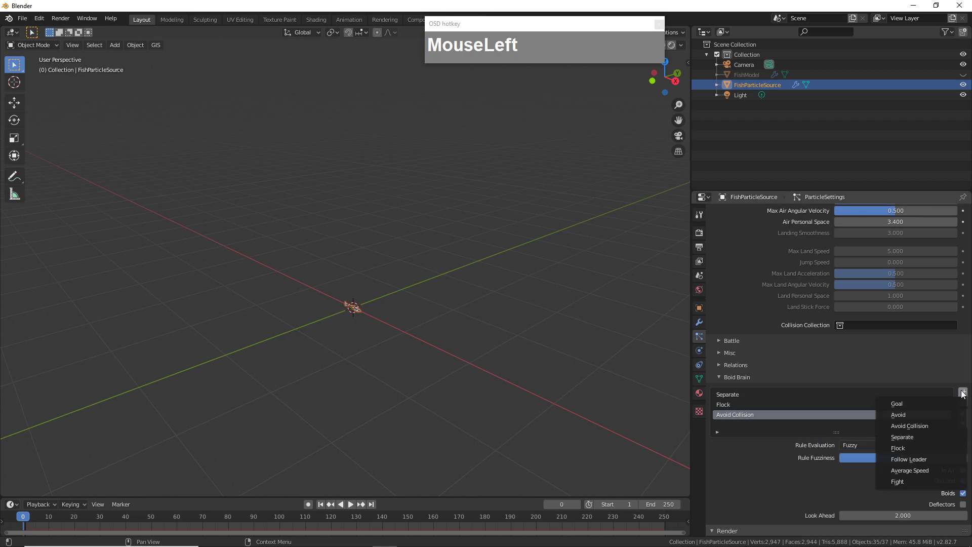
click(928, 457)
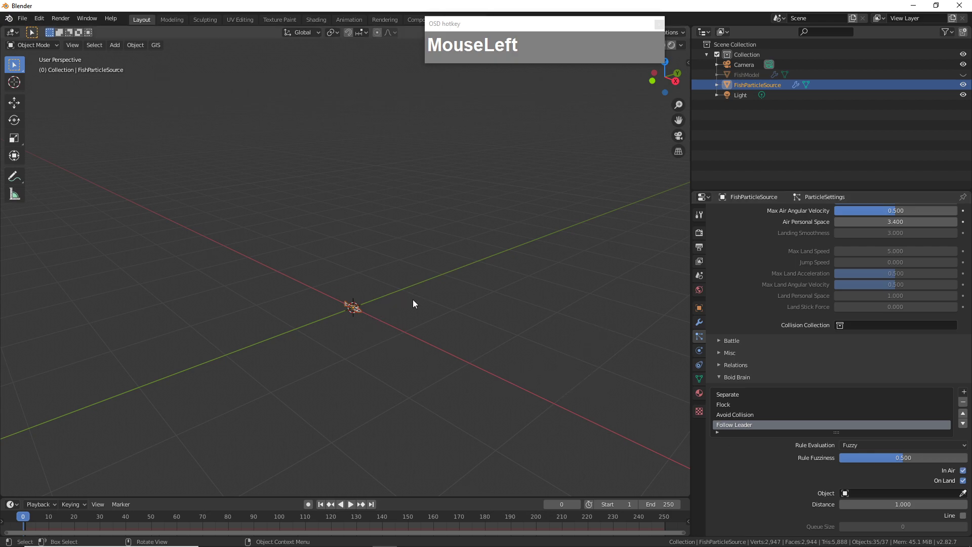
- Add an ico sphere with 1 subdivision and 0.09 m radius at X 1 m, Y 1.3 m, Z 1.21 m, and rename it Leader
key(shift+a)
mouse_move(411, 290)
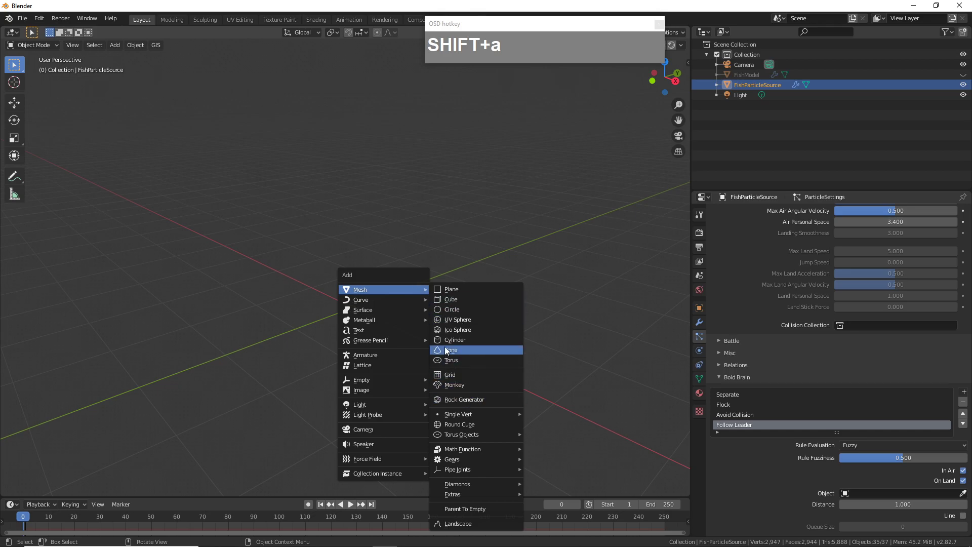
click(459, 329)
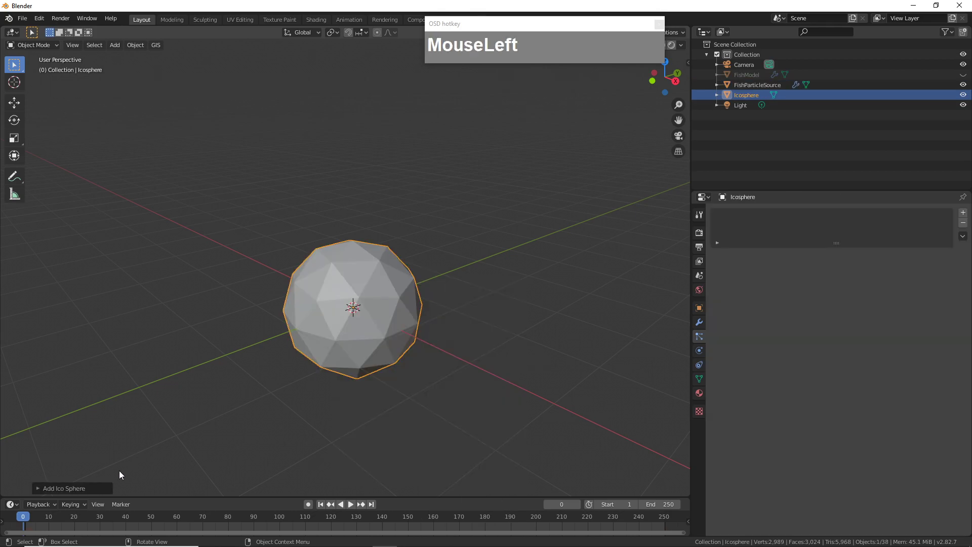
click(64, 490)
drag(111, 400, 69, 406)
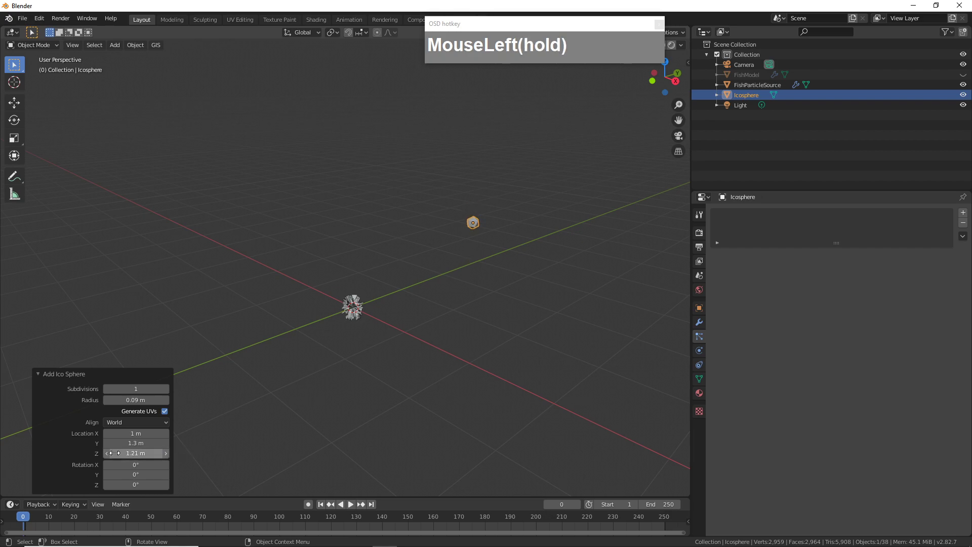
drag(253, 424, 260, 423)
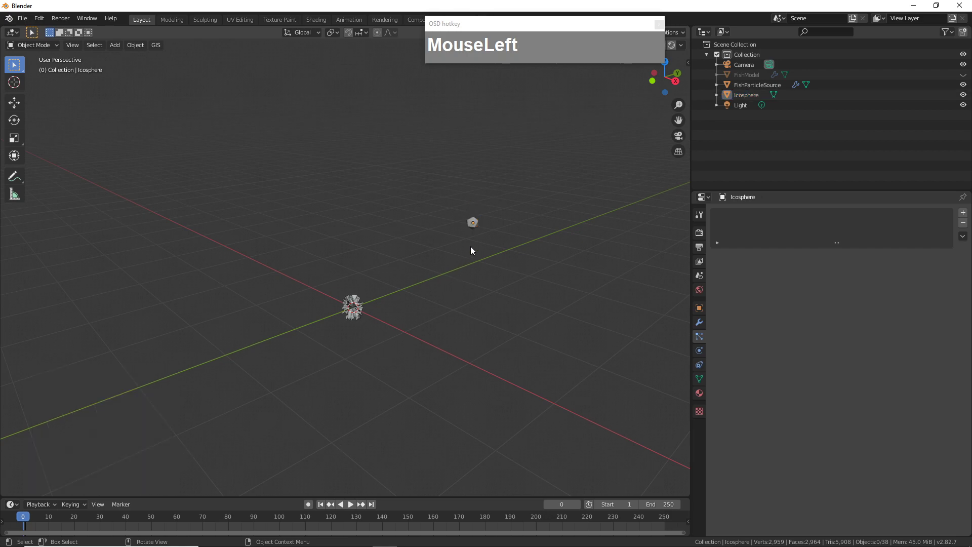
double_click(750, 94)
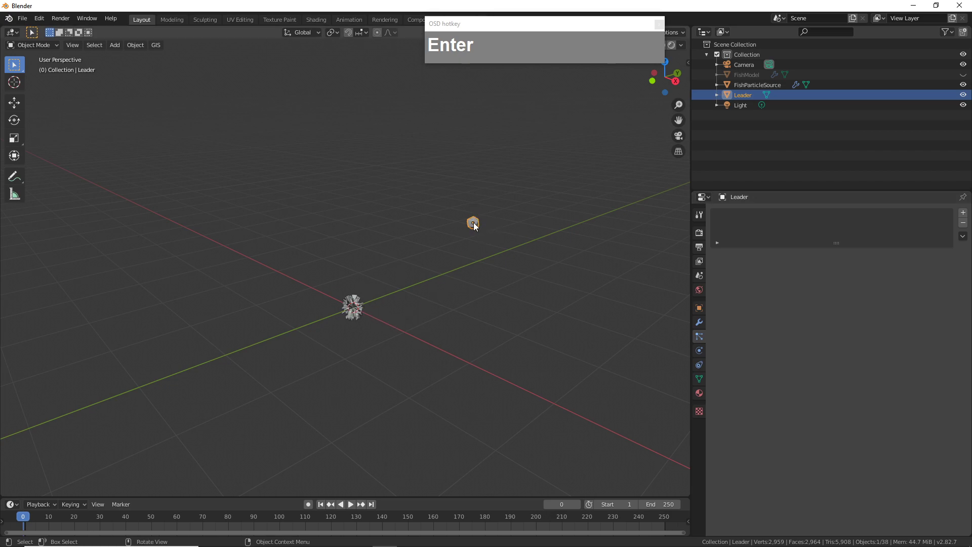
- Select FishParticleSource and assign the Leader sphere as the target object of its Follow Leader rule
click(754, 84)
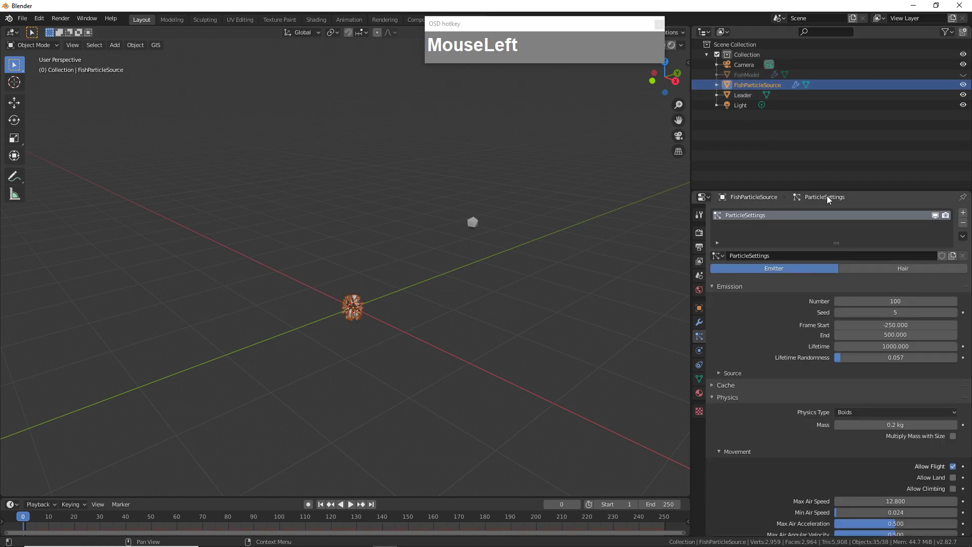
scroll(802, 430, down, 2)
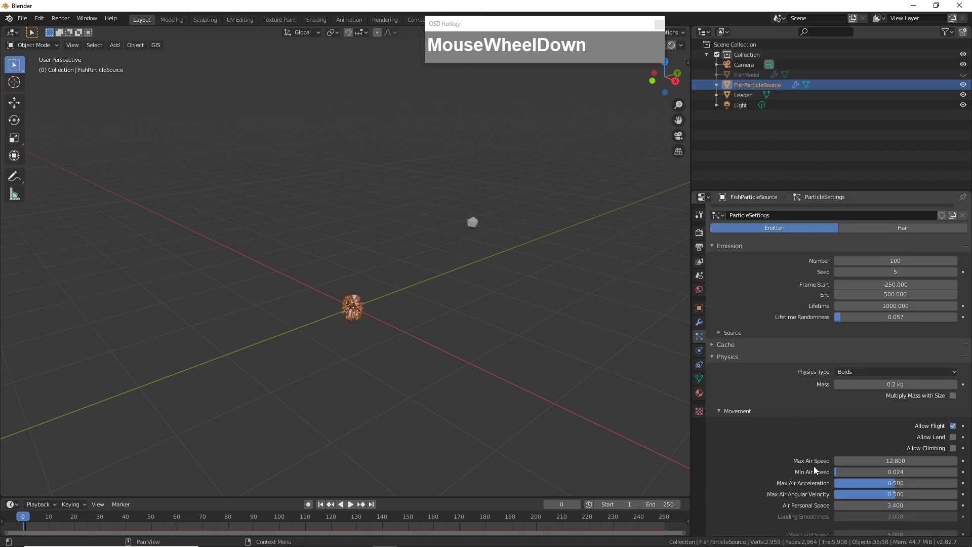
scroll(827, 472, down, 14)
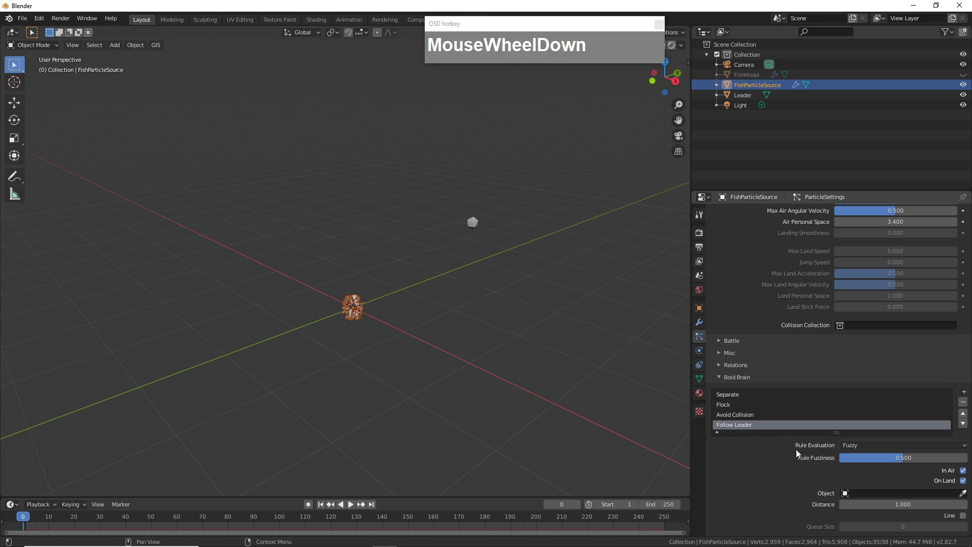
scroll(808, 449, down, 1)
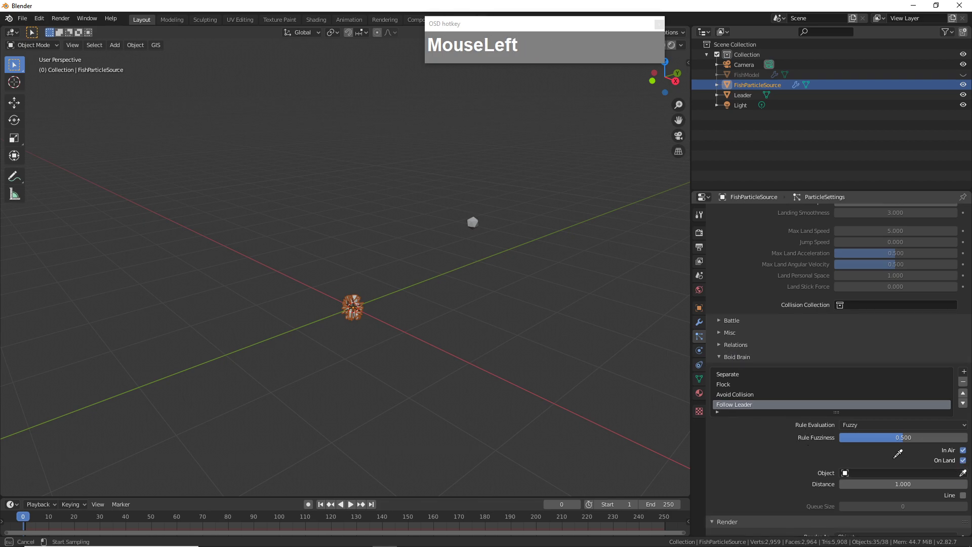
click(475, 219)
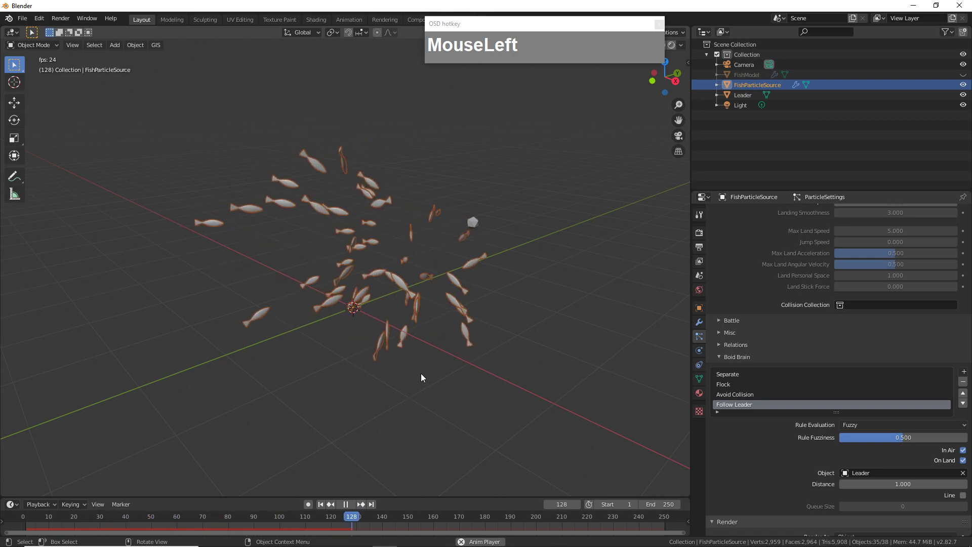
- Move the Leader sphere by about 0.162 m in X, 1.42 m in Y and 1.14 m in Z while the animation plays
middle_drag(500, 362, 503, 228)
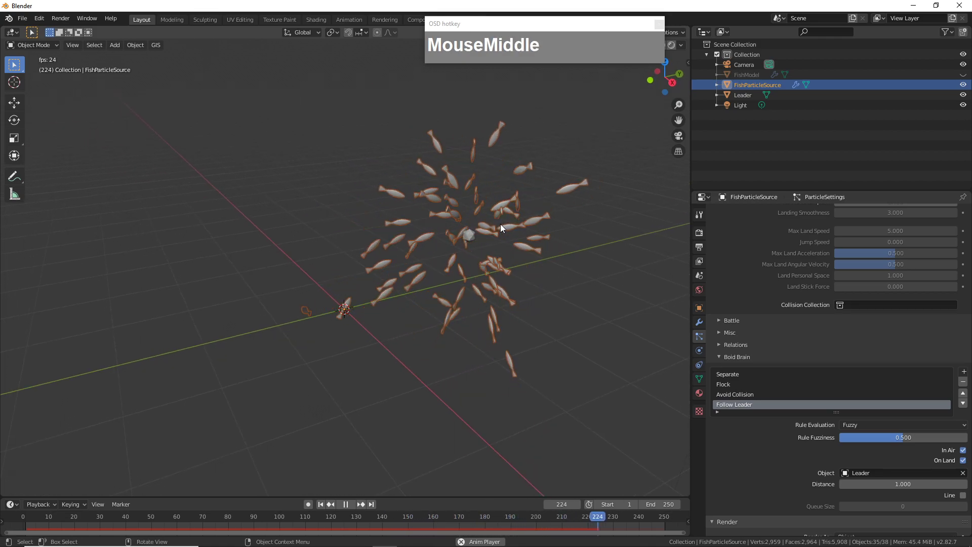
click(473, 239)
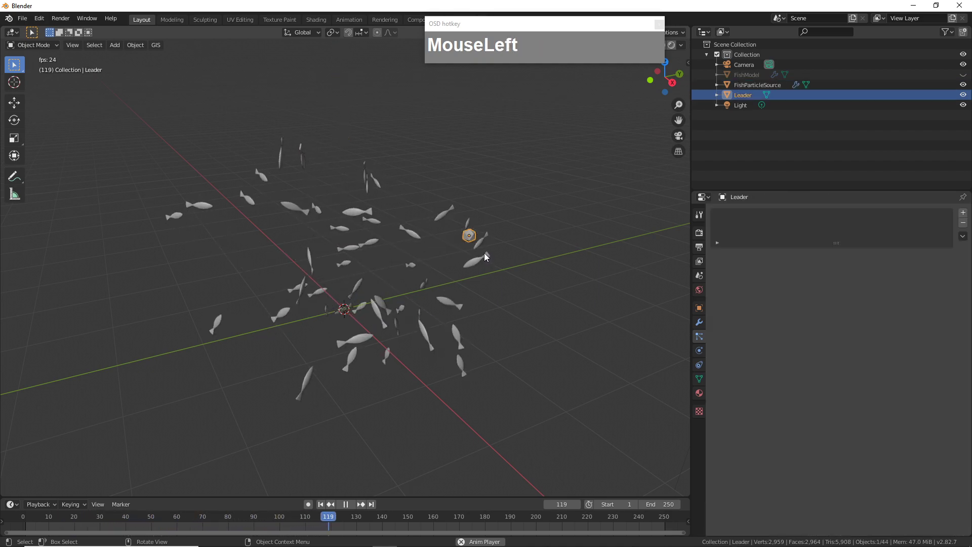
key(g)
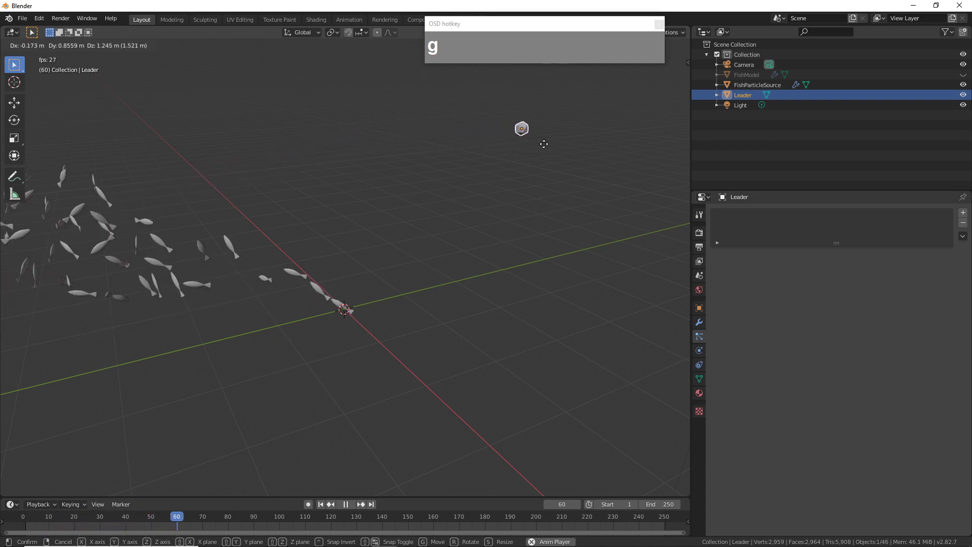
click(591, 152)
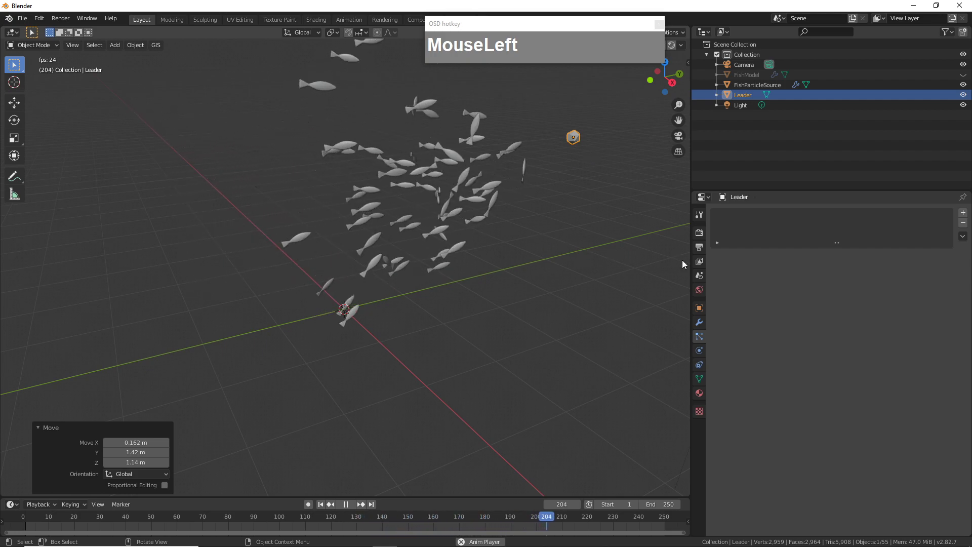
- Set FishParticleSource's max air speed to 15.4, min air speed to 0.086 and max air angular velocity to 0.3
click(755, 85)
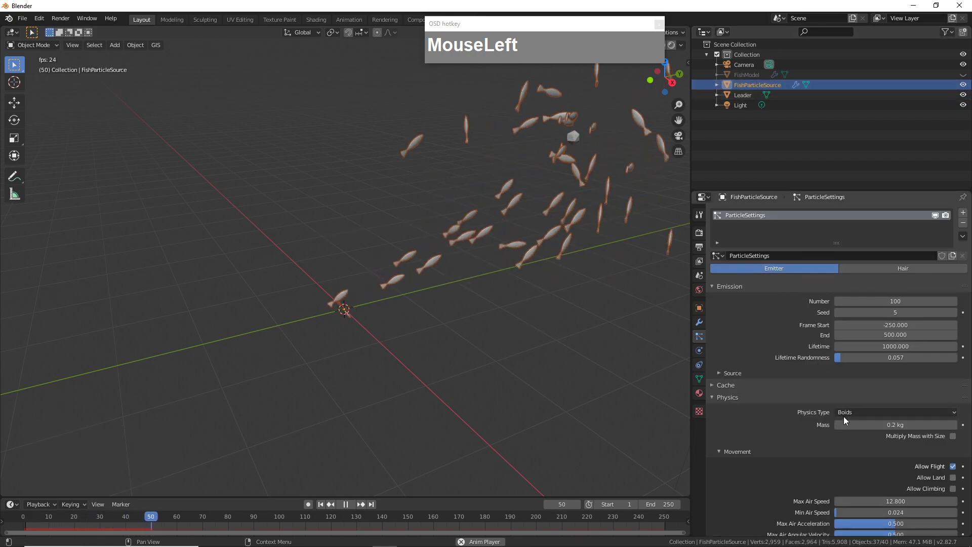
scroll(851, 410, down, 5)
scroll(854, 420, up, 1)
mouse_move(848, 421)
mouse_down()
mouse_move(878, 421)
mouse_move(853, 433)
mouse_up()
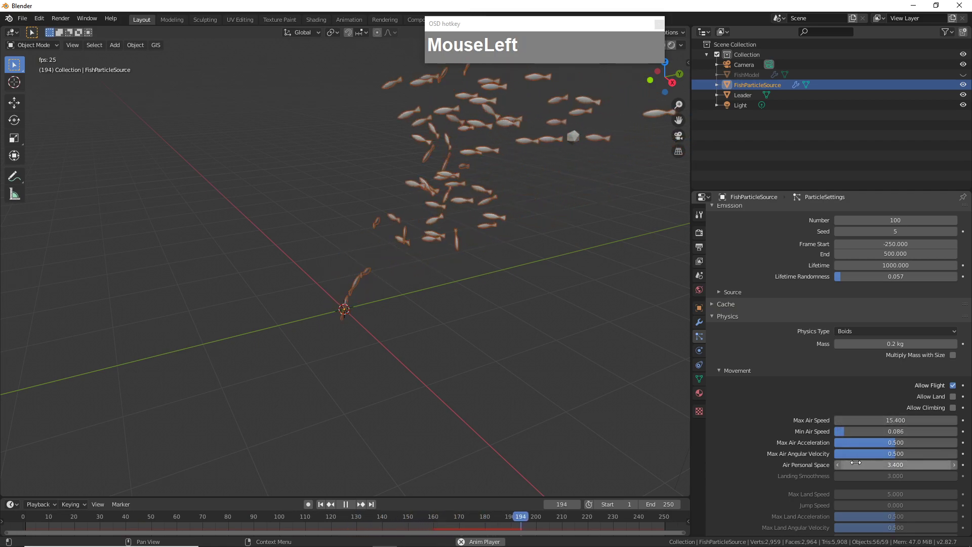
drag(895, 454, 882, 453)
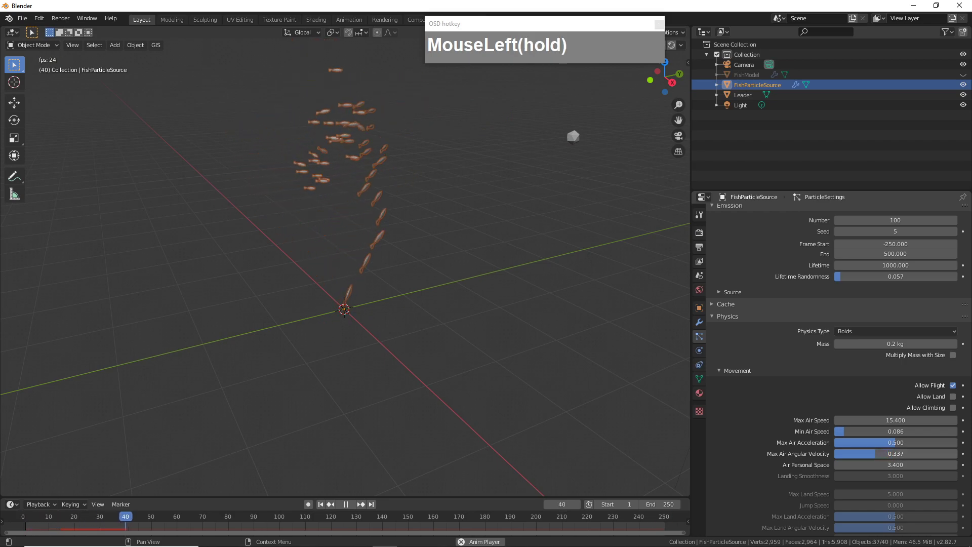
drag(871, 454, 872, 453)
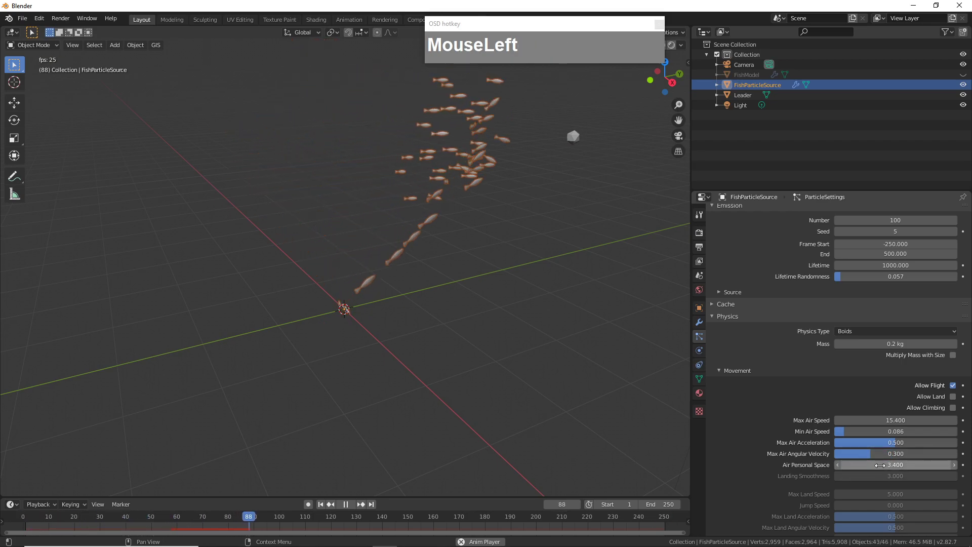
- Move the Follow Leader rule to the top of the Boid Brain rules and watch the shoal around the Leader
scroll(896, 439, down, 12)
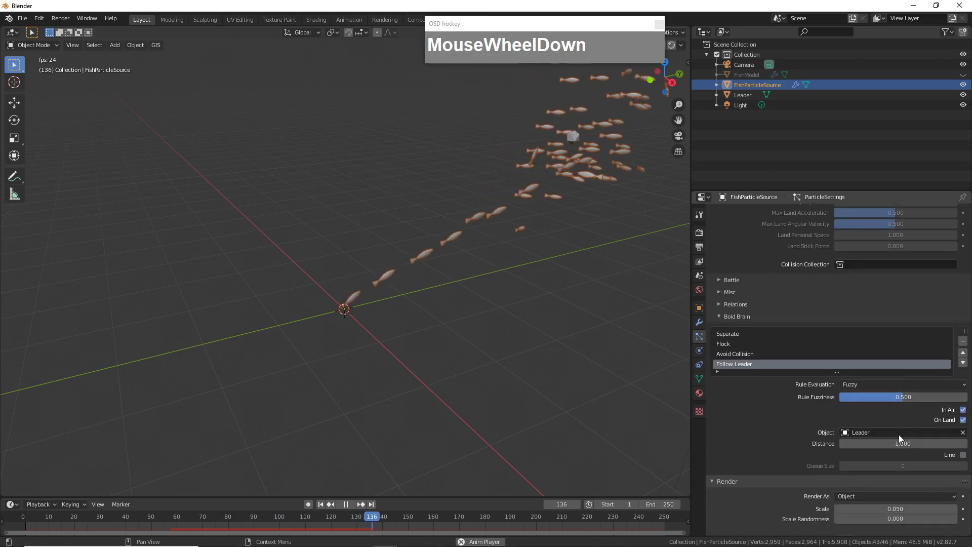
scroll(886, 436, up, 2)
middle_drag(575, 284, 744, 400)
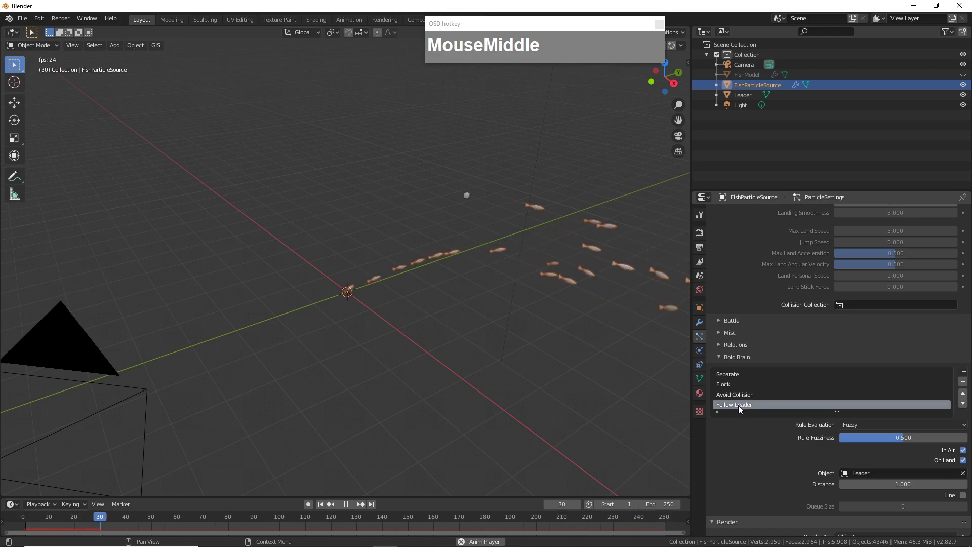
click(739, 405)
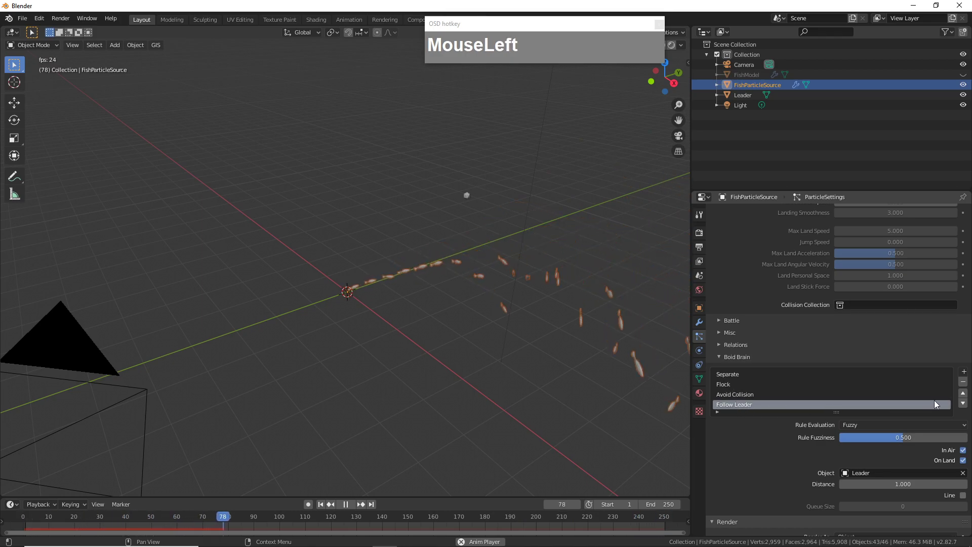
click(964, 394)
click(964, 394)
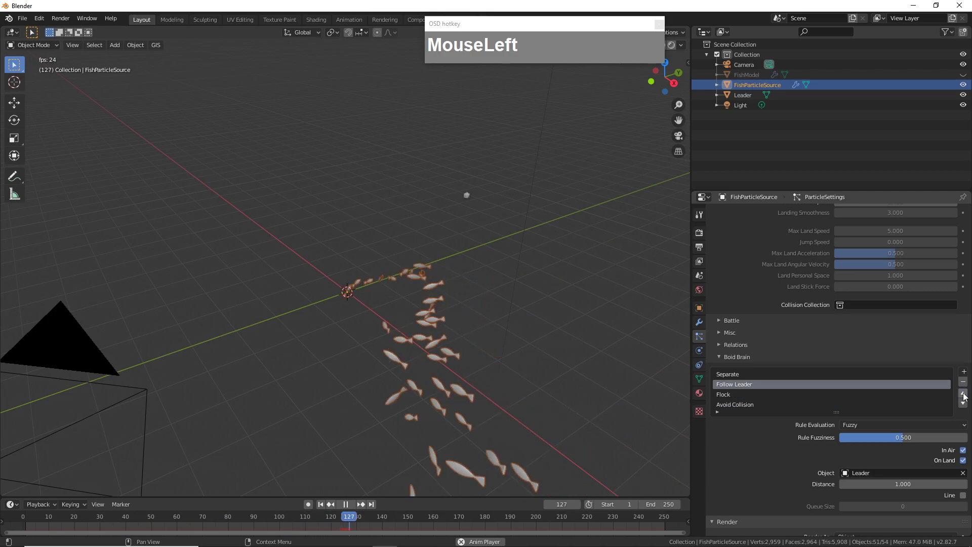
click(963, 393)
middle_drag(594, 300, 573, 296)
scroll(581, 296, up, 3)
scroll(583, 296, down, 2)
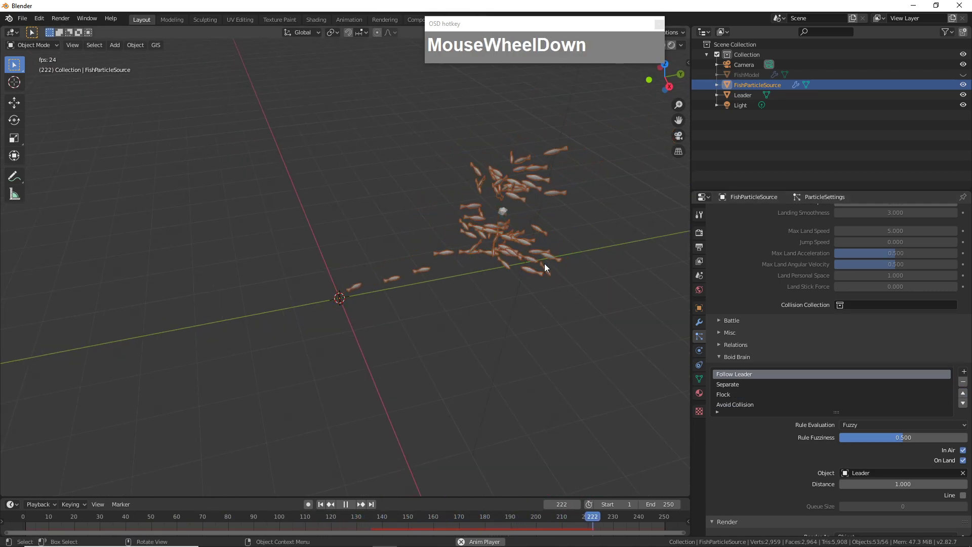
- Set FishParticleSource's max air speed to 9.2, max air acceleration to 0.549, max air angular velocity to 0.182 and air personal space to 5.8
middle_drag(543, 242, 492, 214)
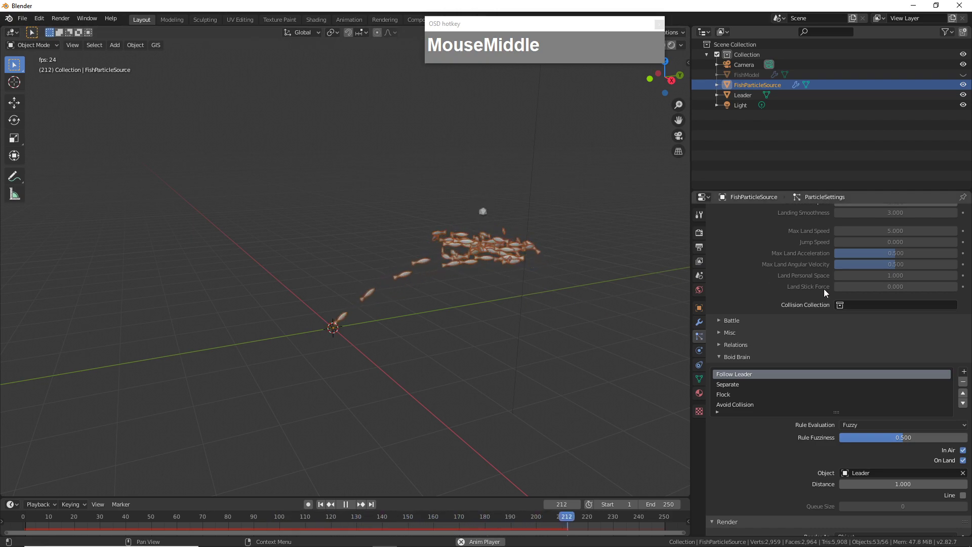
scroll(824, 300, up, 6)
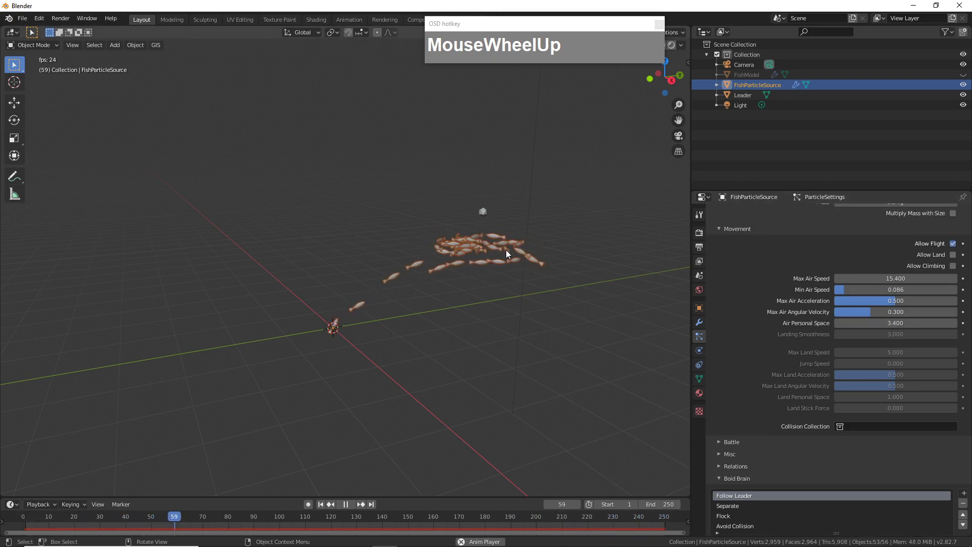
middle_drag(500, 253, 564, 278)
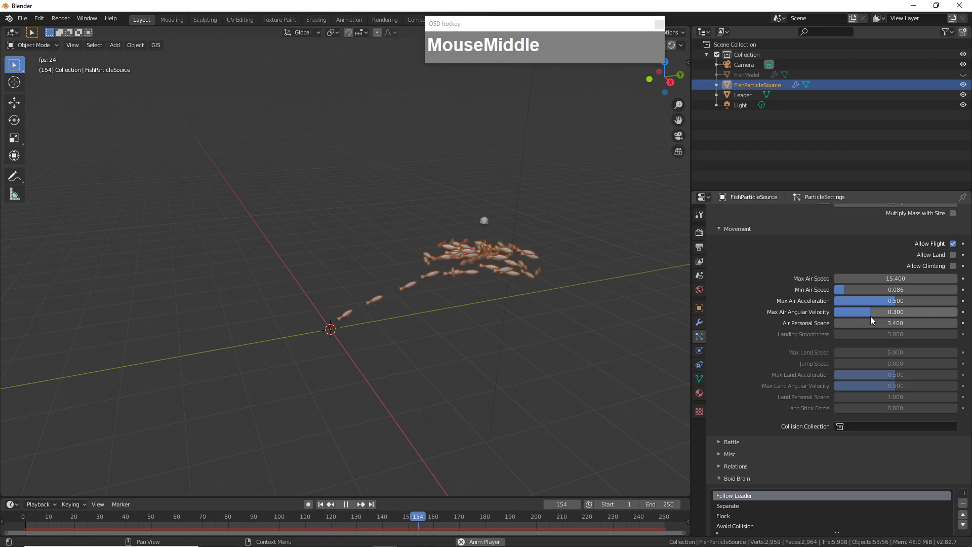
drag(865, 315, 901, 301)
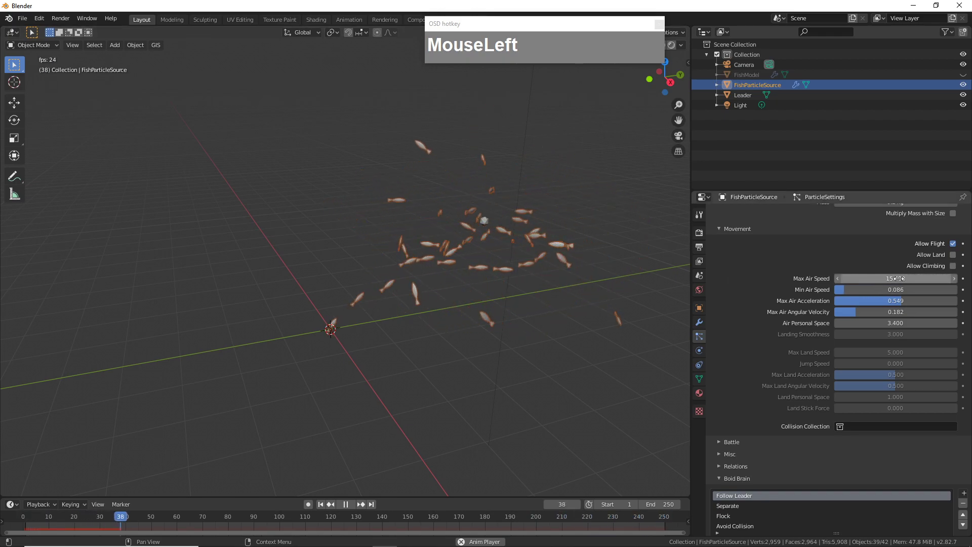
drag(895, 279, 856, 279)
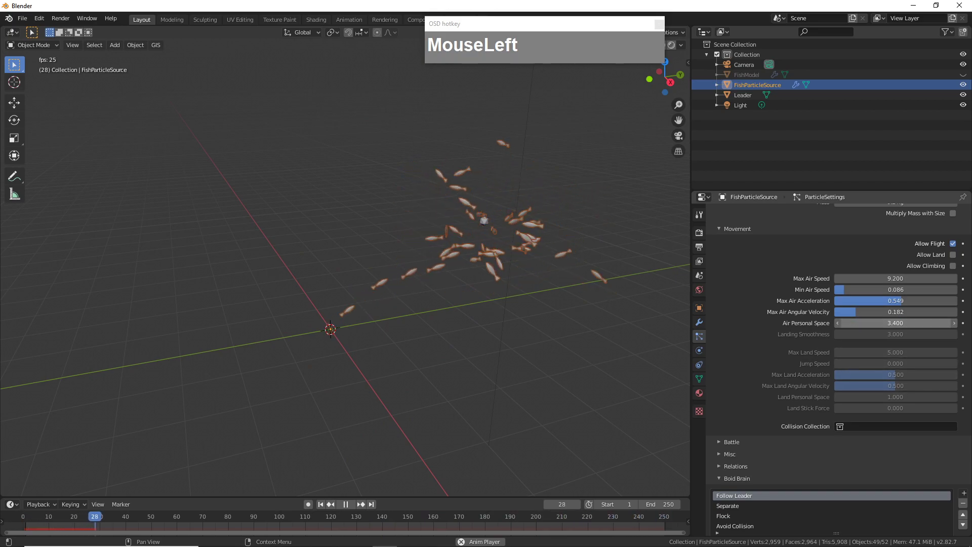
drag(895, 323, 932, 323)
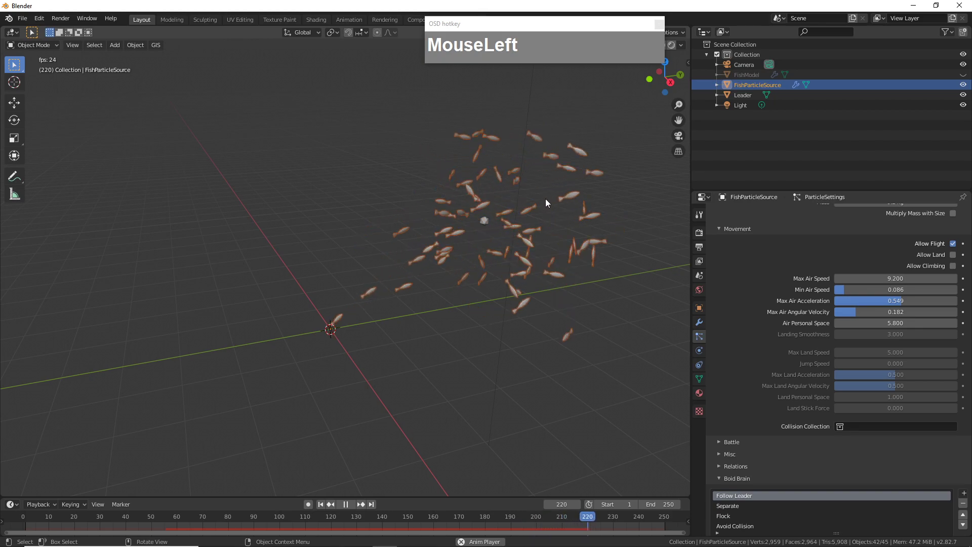
- Set the boids' banking to 1.269, pitch to 1.122 and height to 1.302, and watch the shoal around the Leader
scroll(576, 216, up, 2)
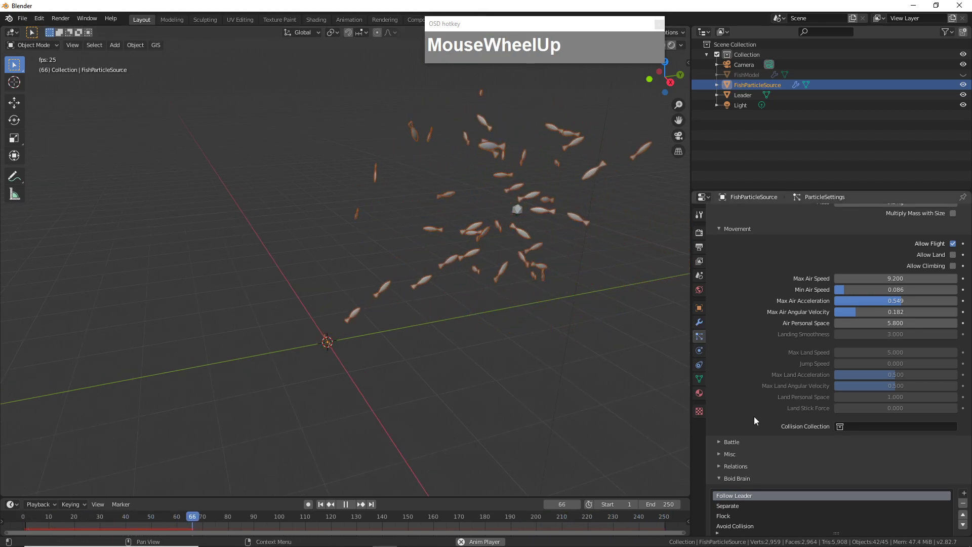
scroll(759, 430, down, 1)
click(724, 434)
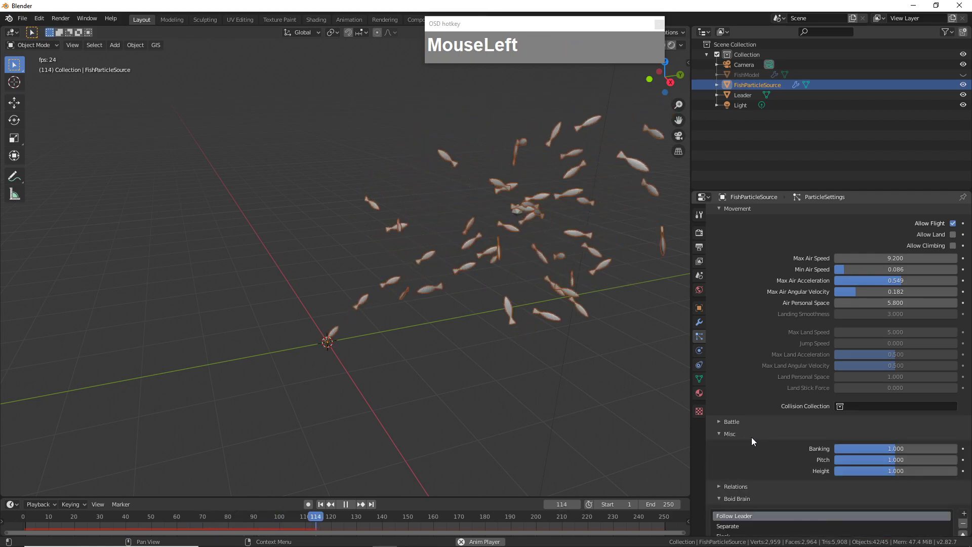
drag(895, 448, 922, 472)
middle_drag(558, 346, 557, 339)
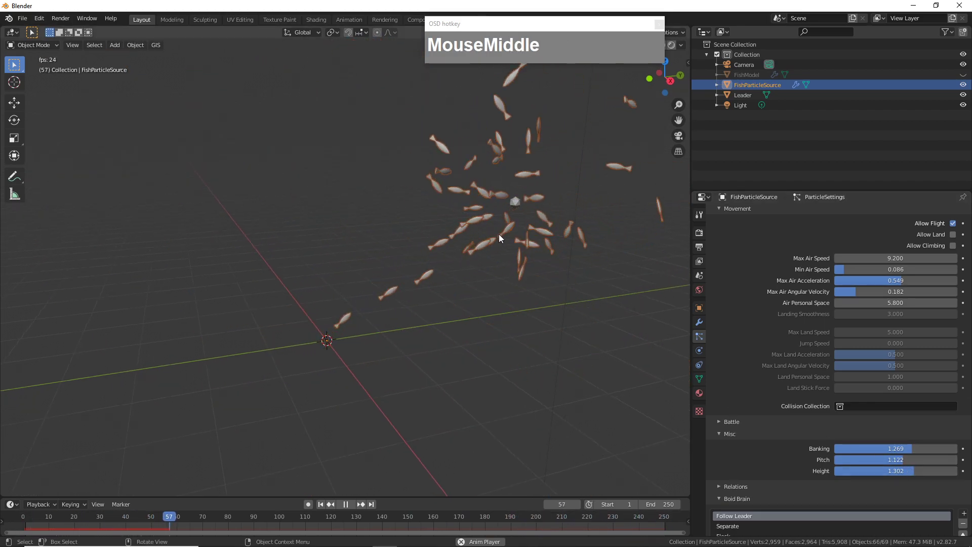
shift+middle_drag(521, 237, 455, 291)
scroll(475, 290, up, 2)
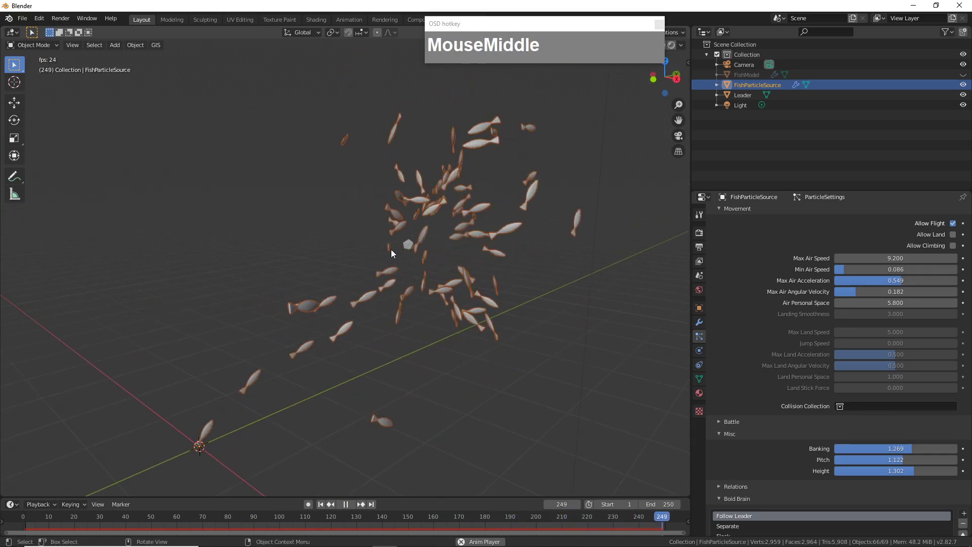
- Select the Leader sphere and record keyframes for its movement with auto keying while the animation plays
click(408, 247)
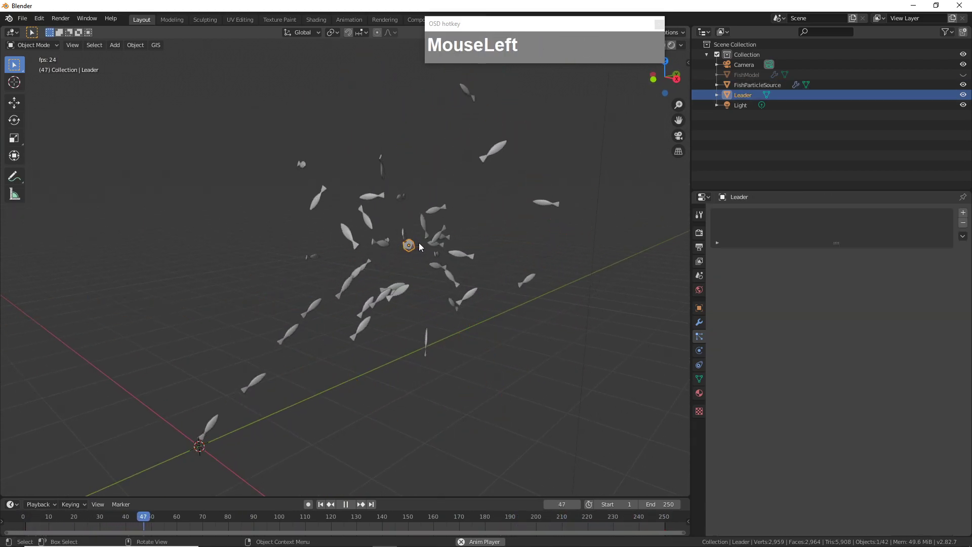
key(g)
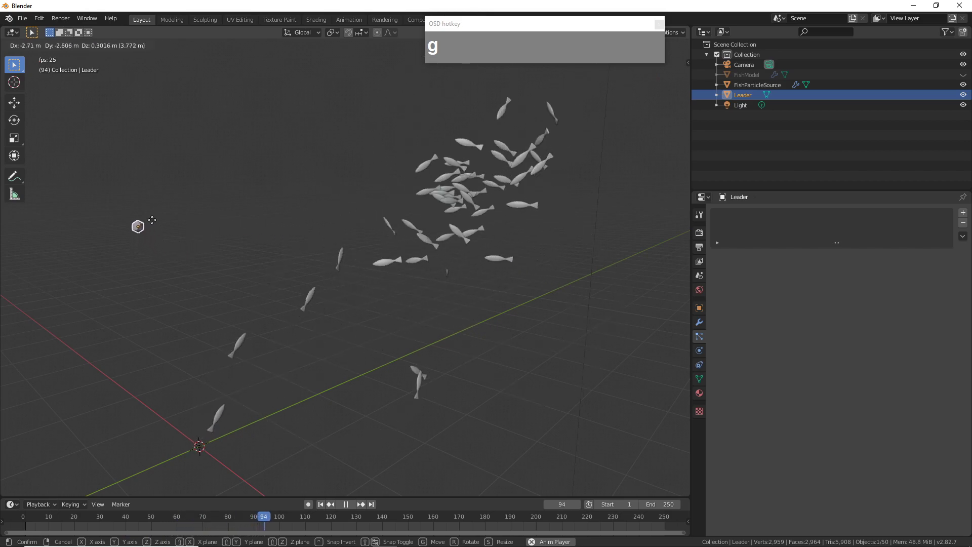
right_click(148, 218)
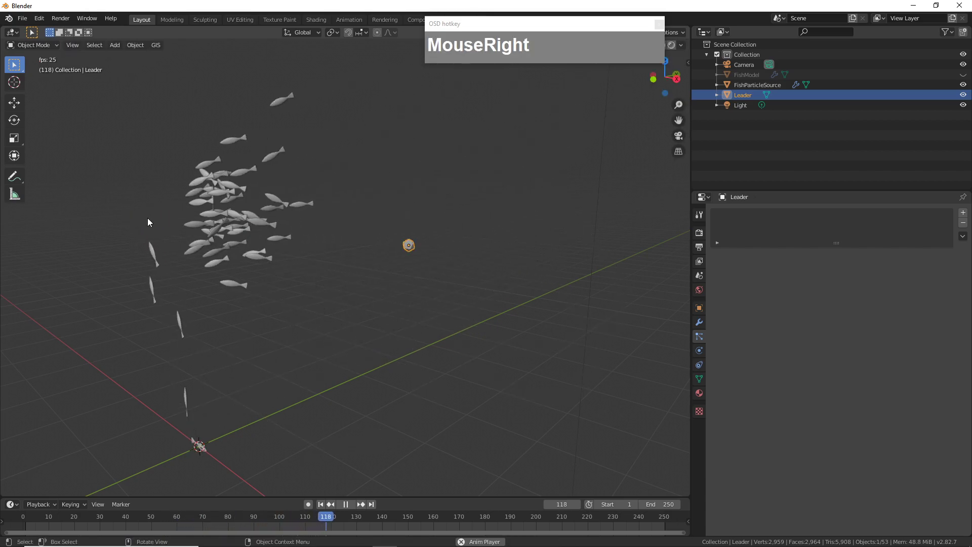
click(308, 504)
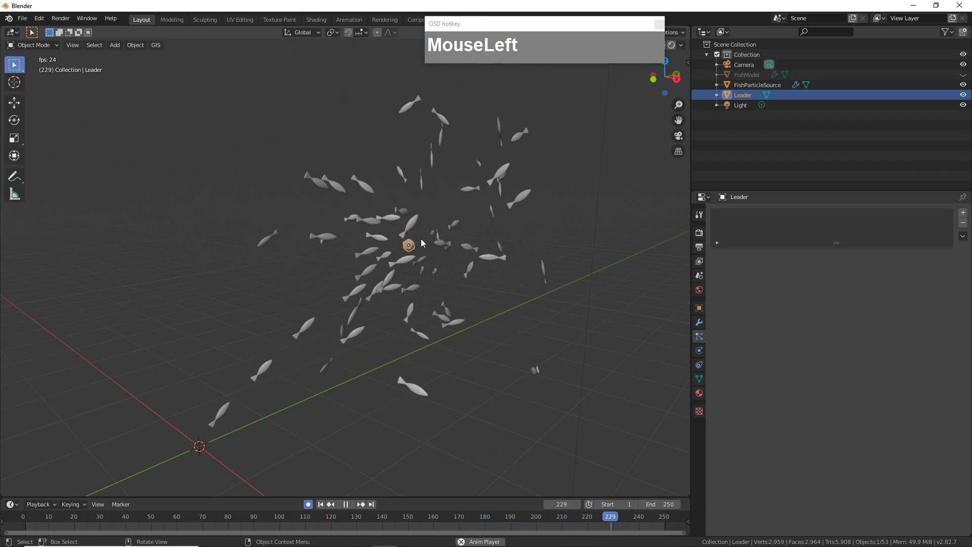
key(g)
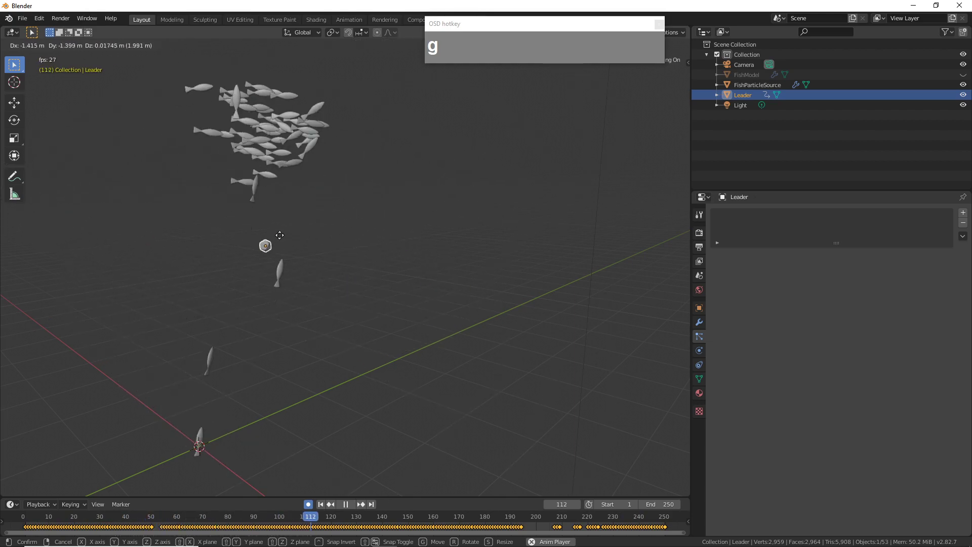
click(291, 223)
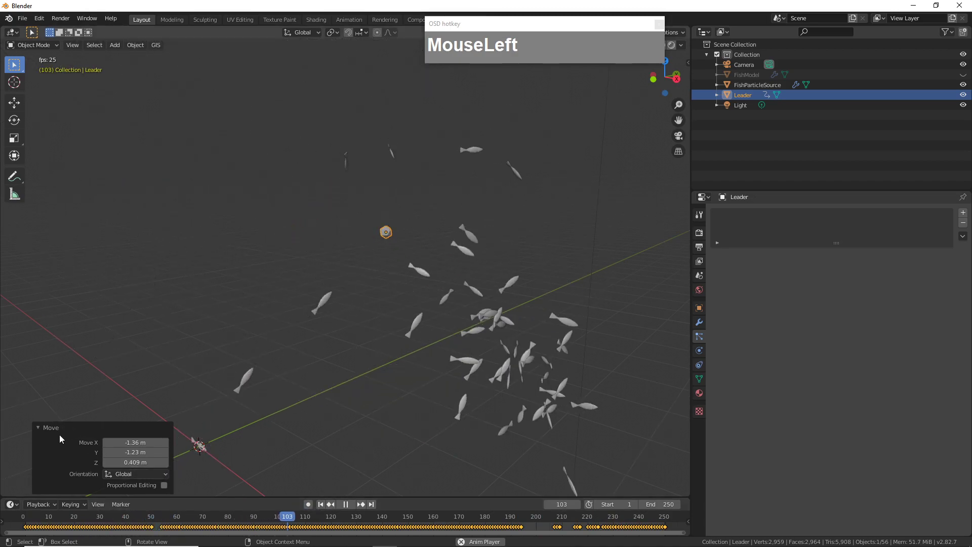
click(38, 427)
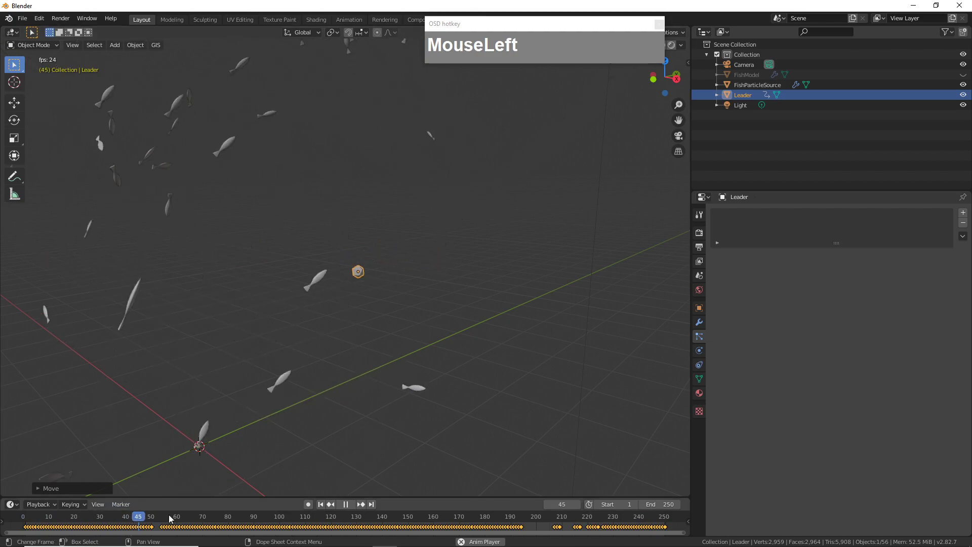
- Switch the timeline area to the Graph Editor and enlarge it to show the Leader's animation curves
drag(347, 496, 348, 448)
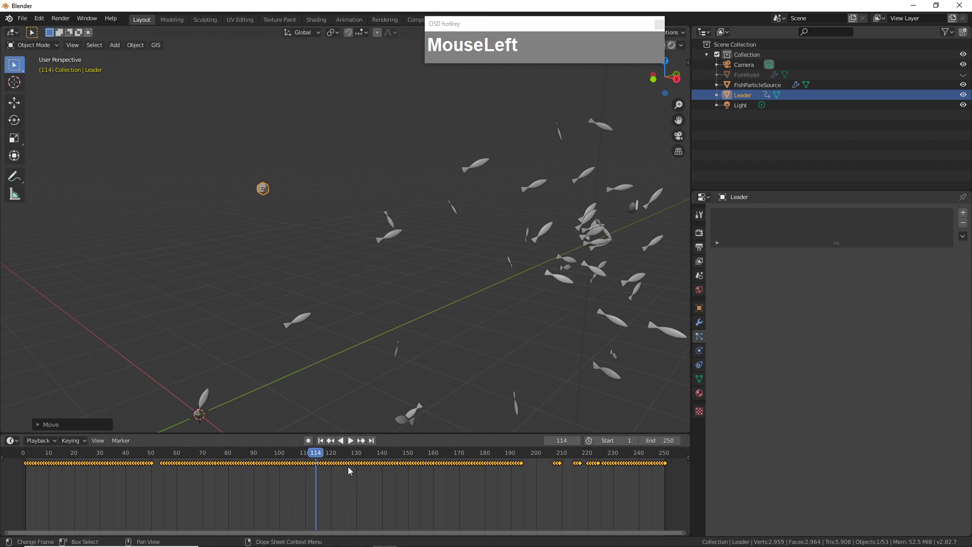
key(ctrl+Tab)
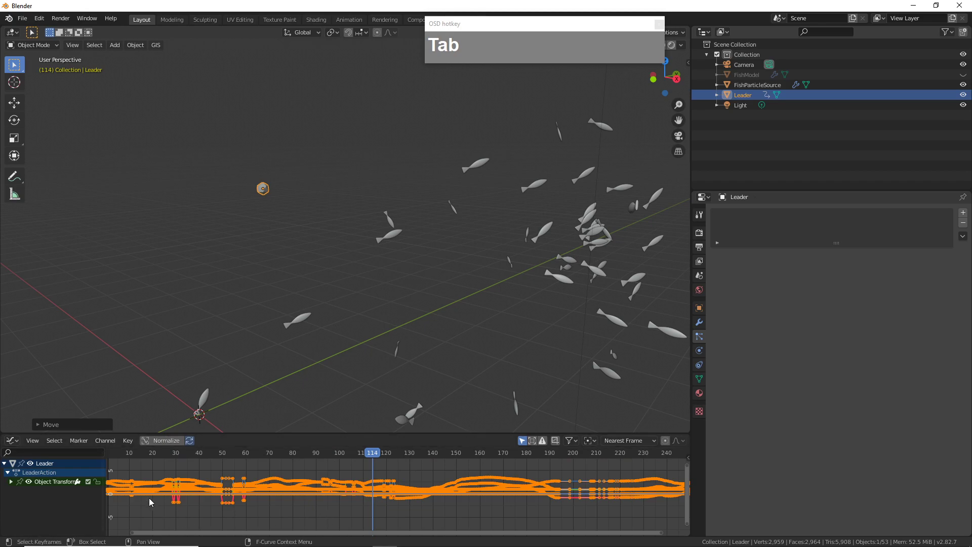
drag(218, 433, 212, 282)
- Delete the stray low X Location keyframes around frame 30 and between frames 50 and 60
drag(176, 427, 156, 452)
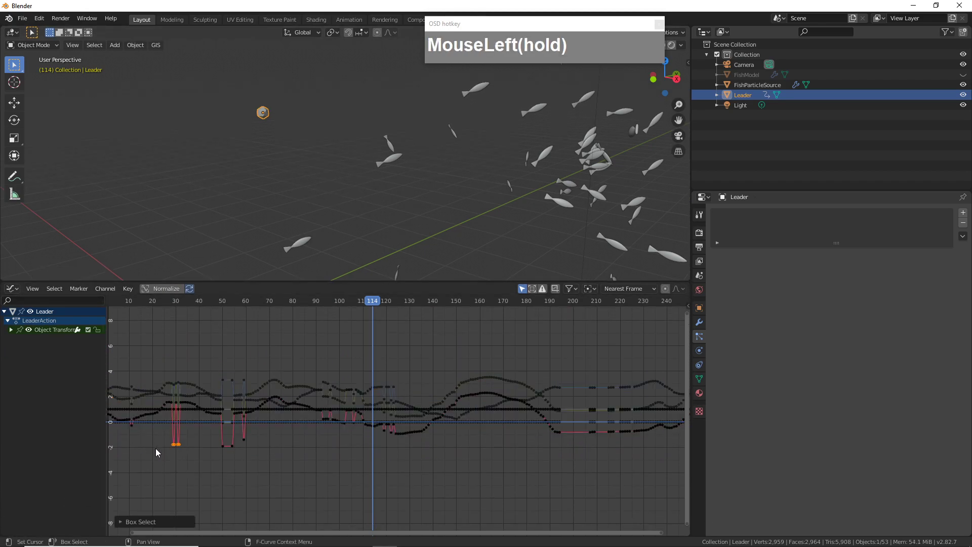
key(Delete)
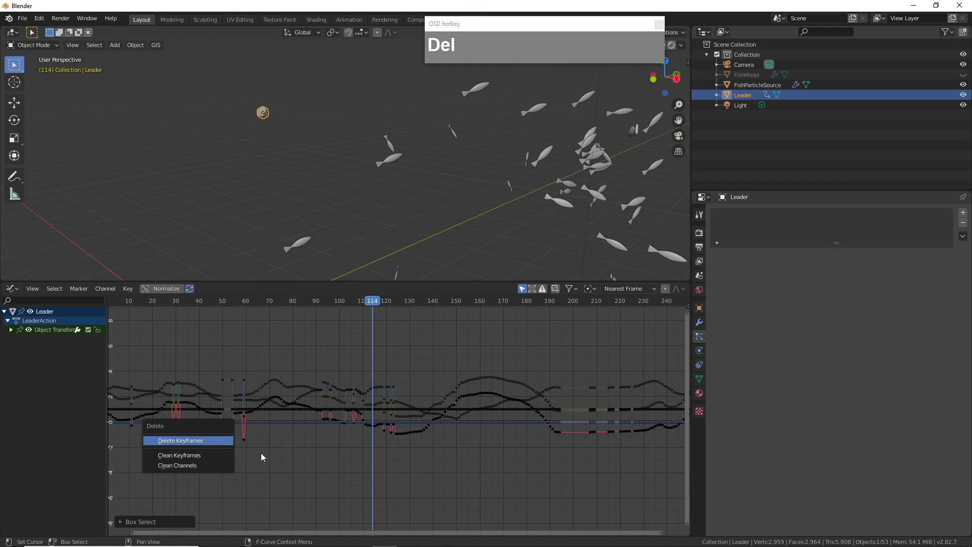
click(208, 442)
key(Delete)
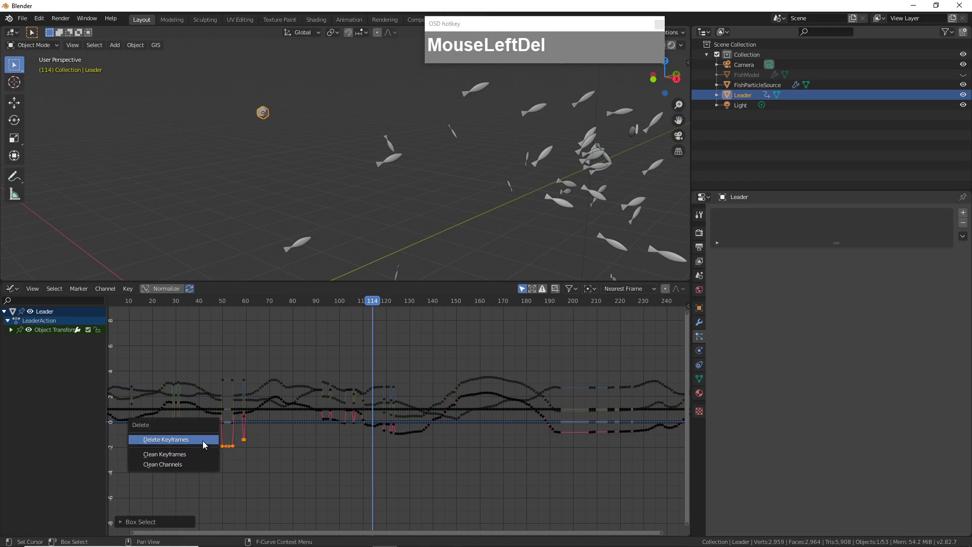
click(204, 440)
scroll(392, 444, down, 2)
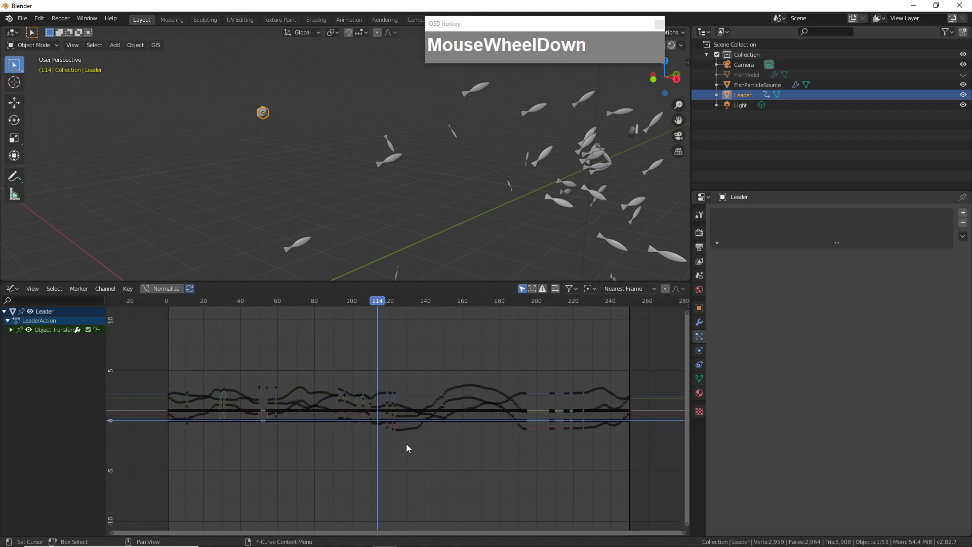
- Select all of the Leader's keyframes in the graph and look through the operations offered for them
drag(128, 342, 621, 485)
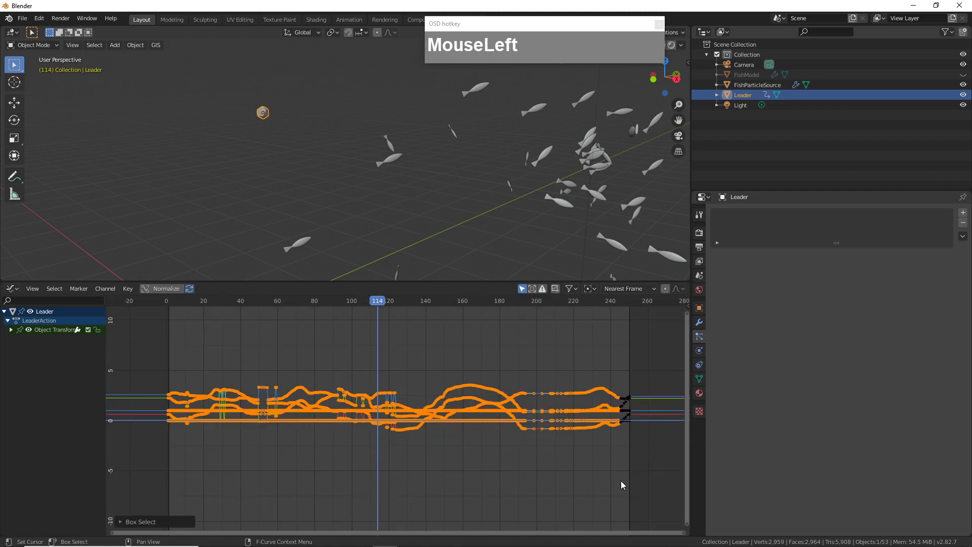
click(173, 363)
drag(164, 354, 656, 468)
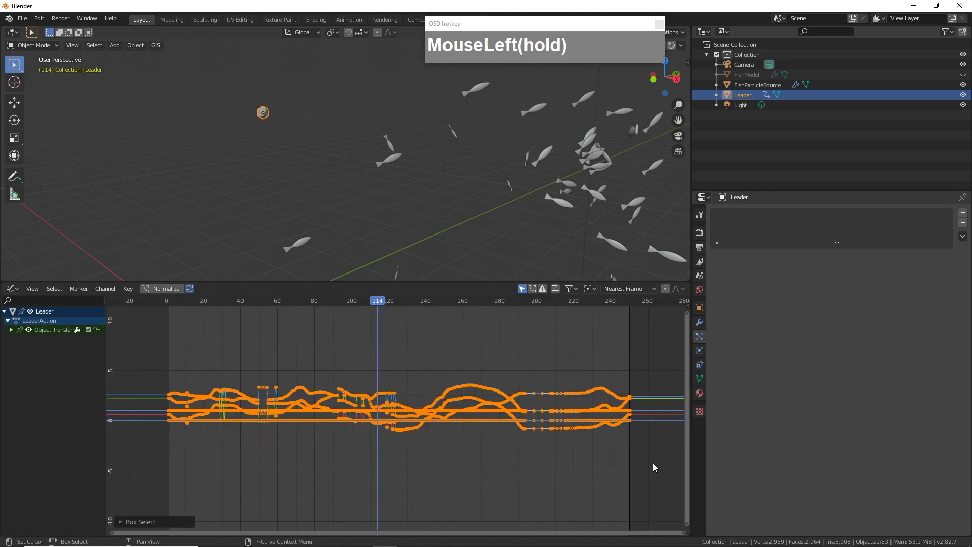
right_click(318, 394)
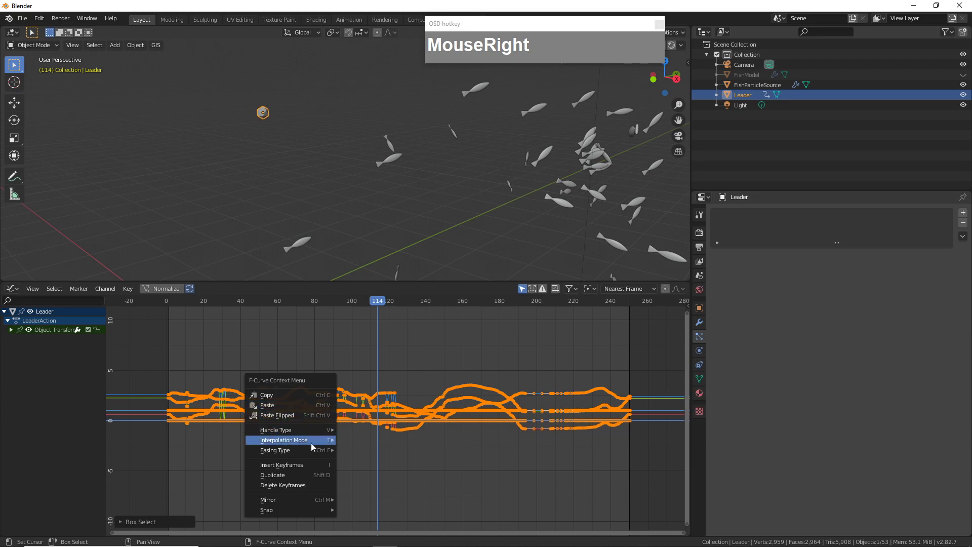
mouse_move(295, 453)
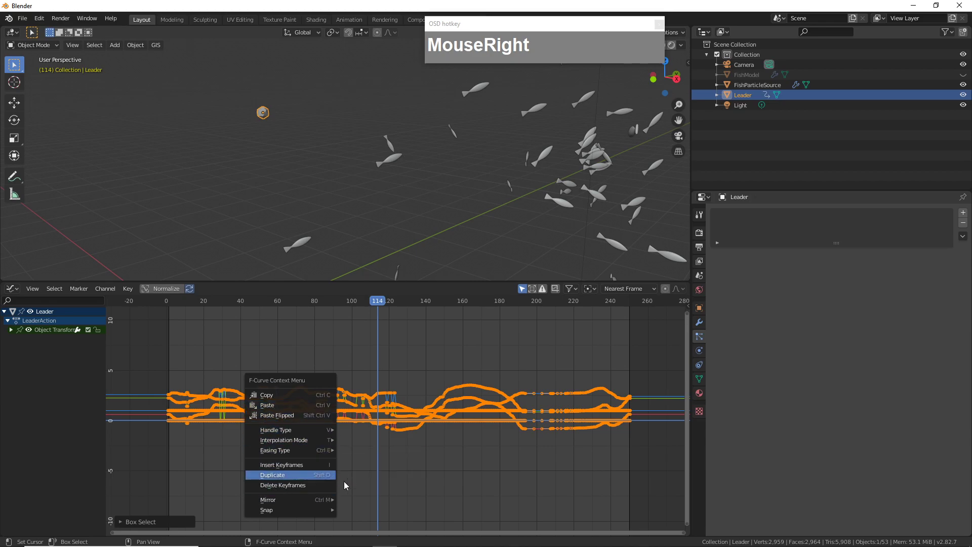
- Expand the Leader's Object Transforms channel group and check the channel operations available for X Location
click(11, 330)
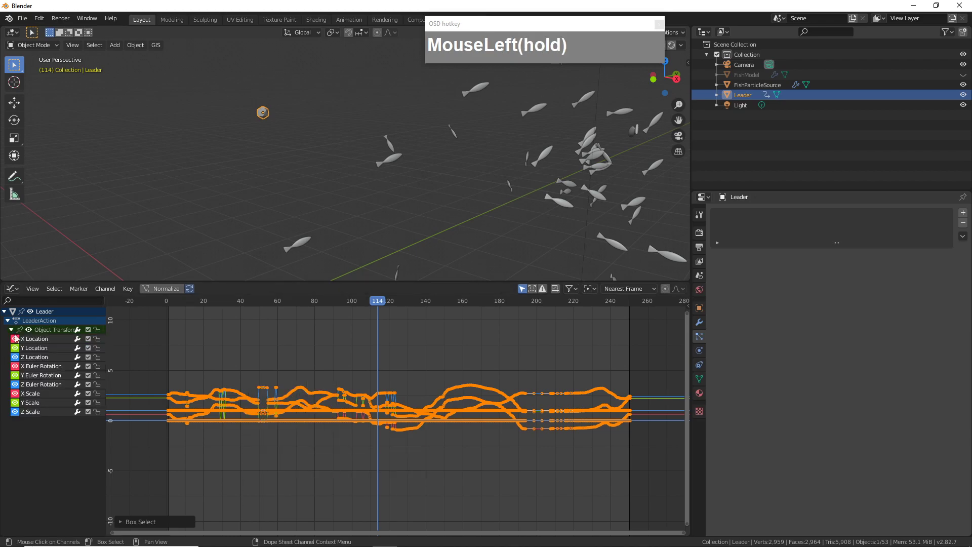
click(39, 365)
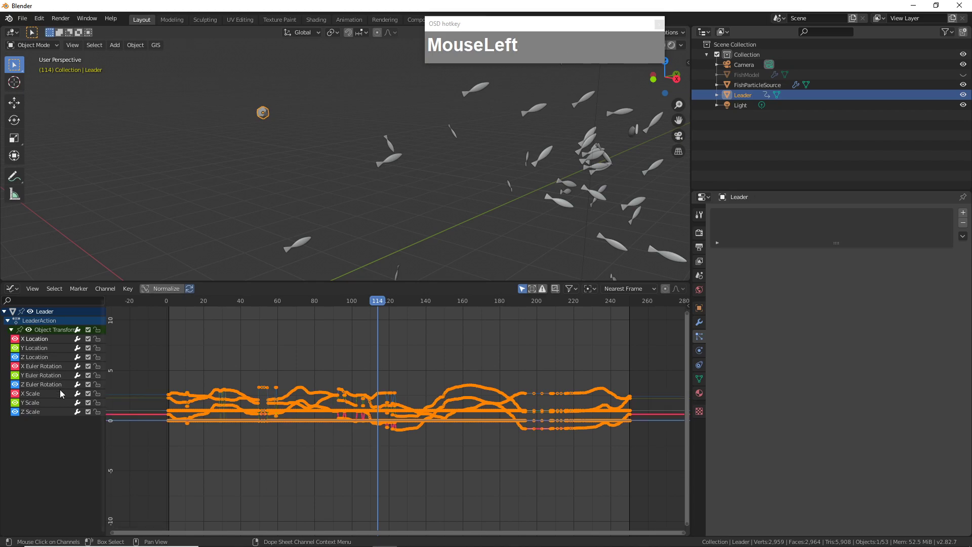
shift+click(35, 411)
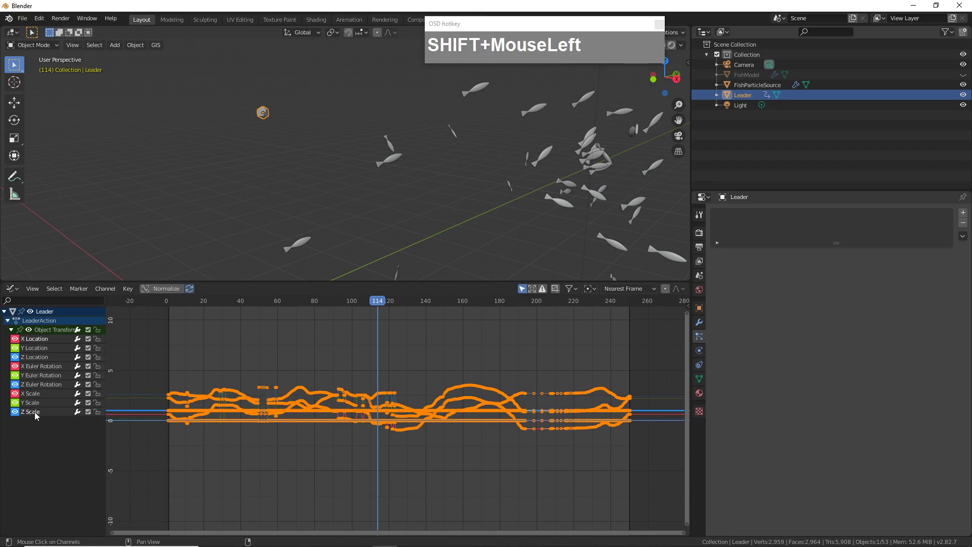
click(32, 339)
right_click(32, 339)
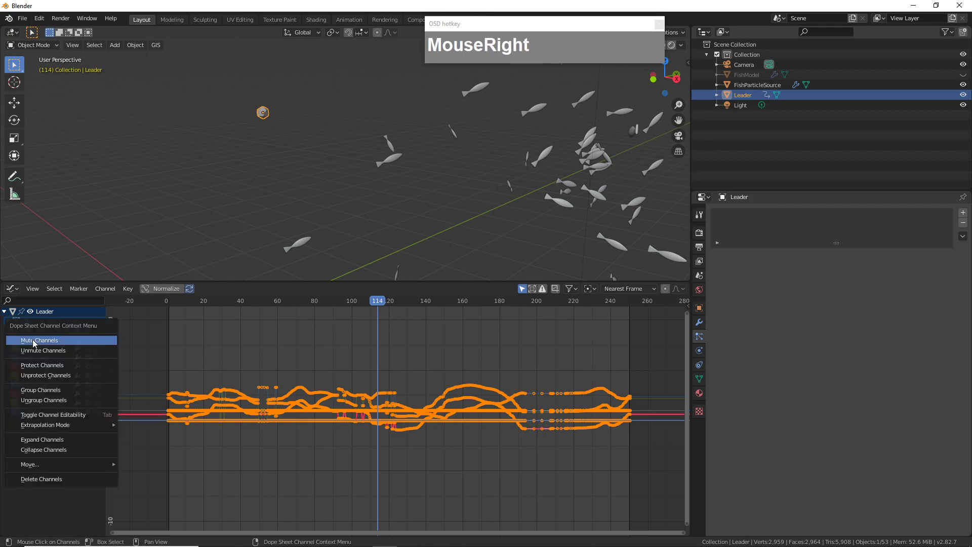
click(107, 303)
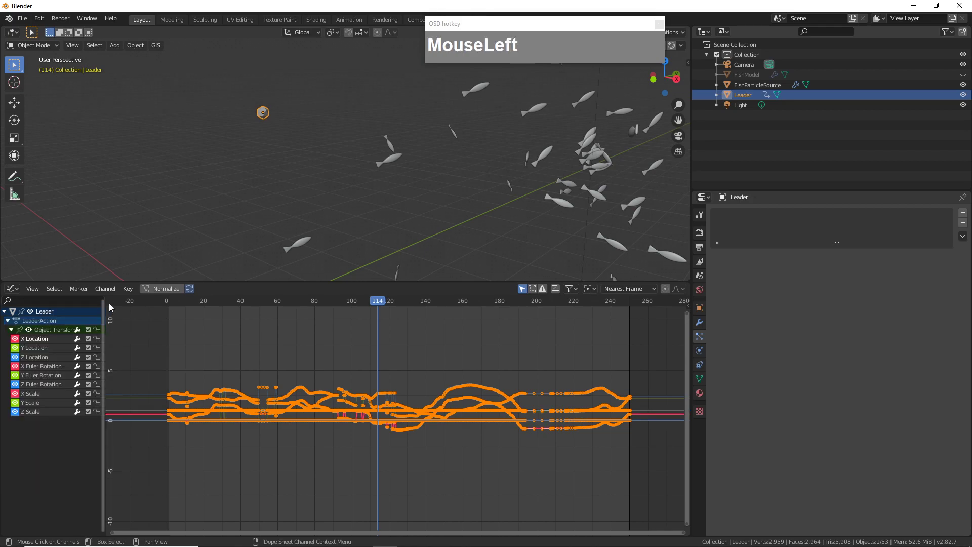
- Select all of the Leader's keyframes in the graph and decimate them by ratio at about 82%
click(129, 292)
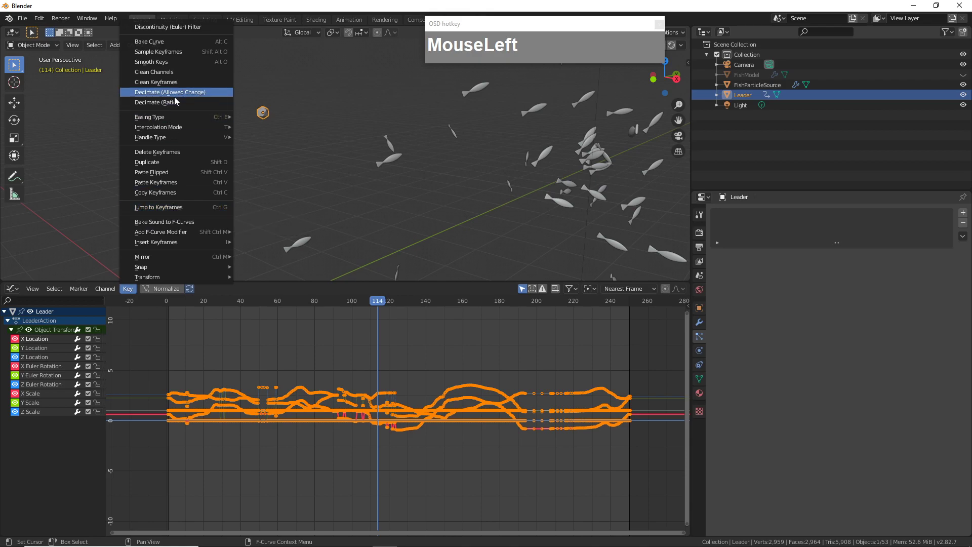
click(260, 339)
drag(148, 328, 637, 452)
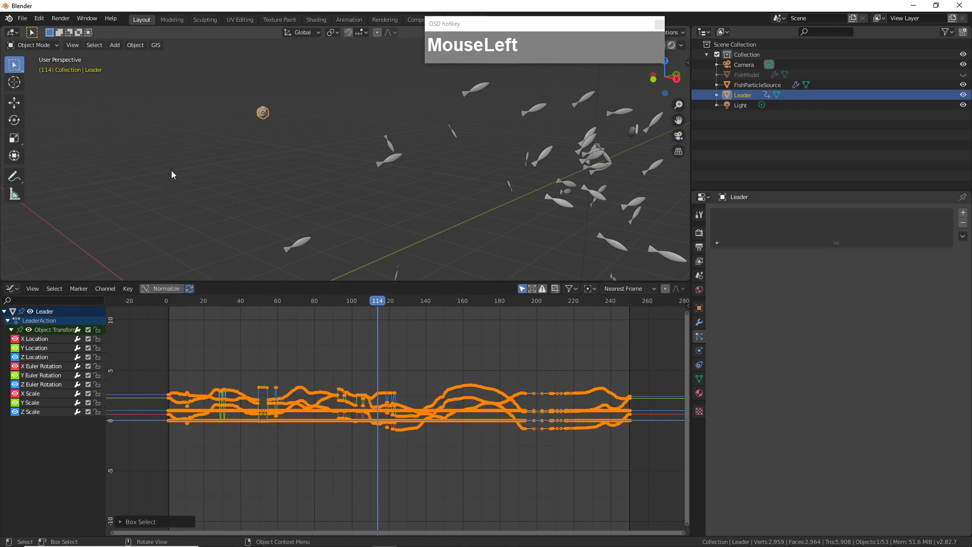
click(127, 291)
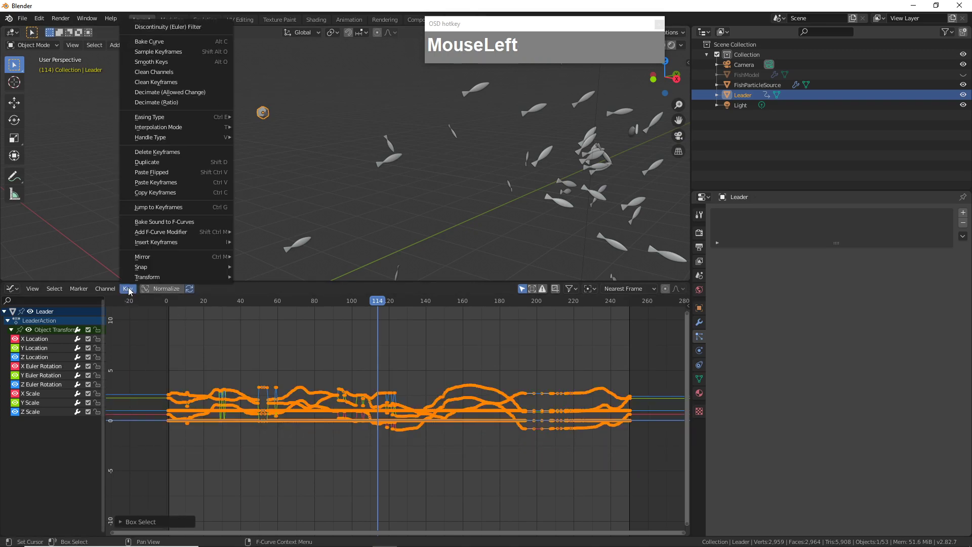
click(154, 103)
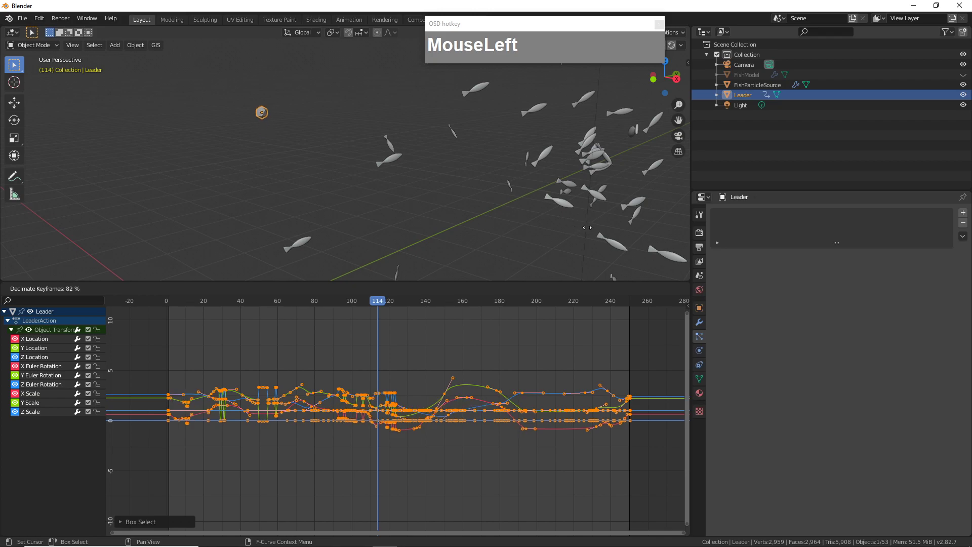
click(587, 227)
- Delete the raised plateau of Z Location keyframes between frames 50 and 55
click(274, 355)
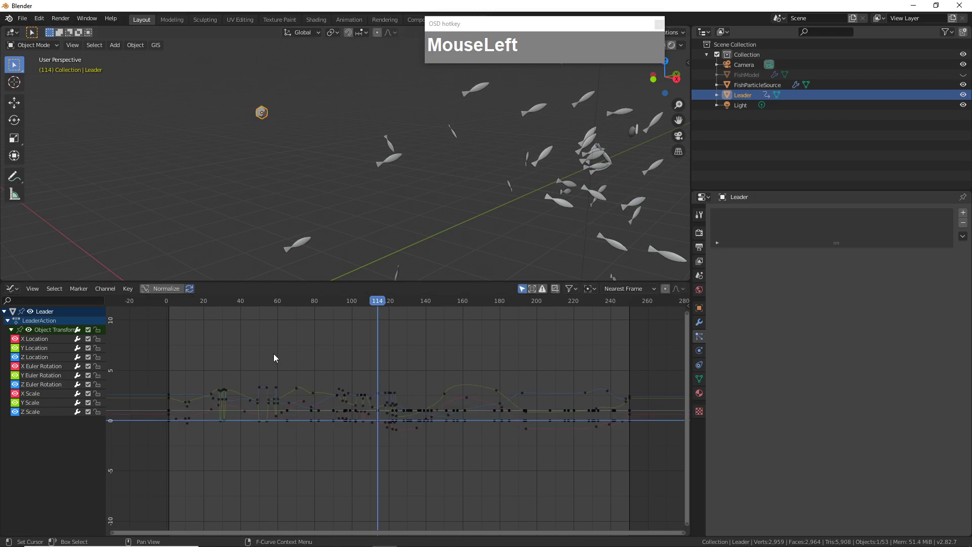
scroll(270, 389, up, 2)
drag(229, 373, 251, 386)
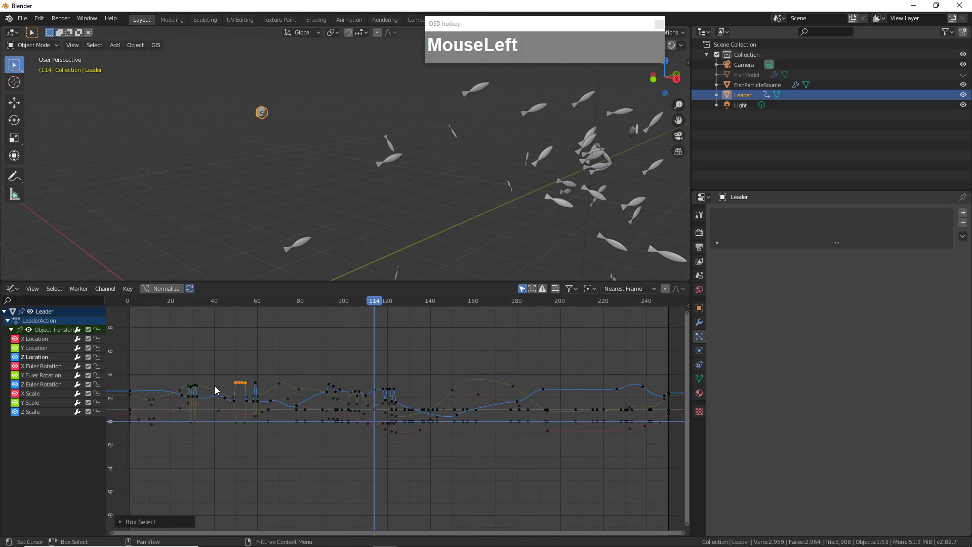
scroll(214, 385, up, 2)
shift+middle_drag(195, 390, 415, 424)
scroll(405, 420, up, 3)
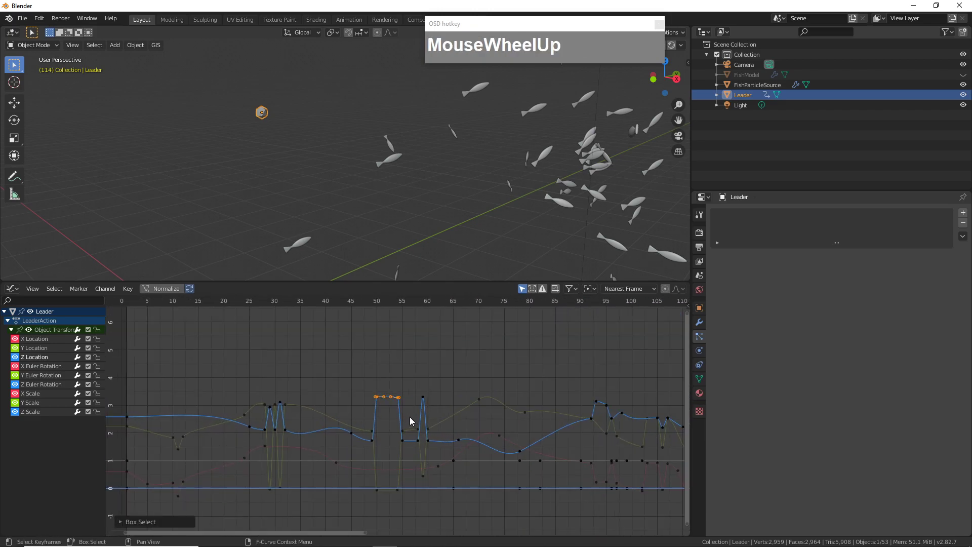
key(Delete)
click(412, 414)
- Delete the stray low Y Location keyframe and the Z Location peak near frame 59
drag(404, 385, 427, 397)
key(Delete)
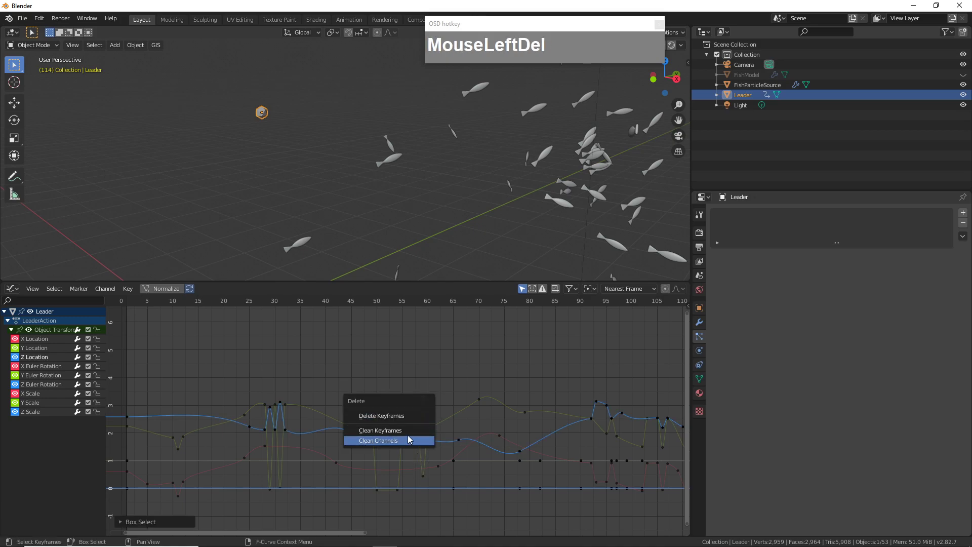
click(409, 443)
click(425, 477)
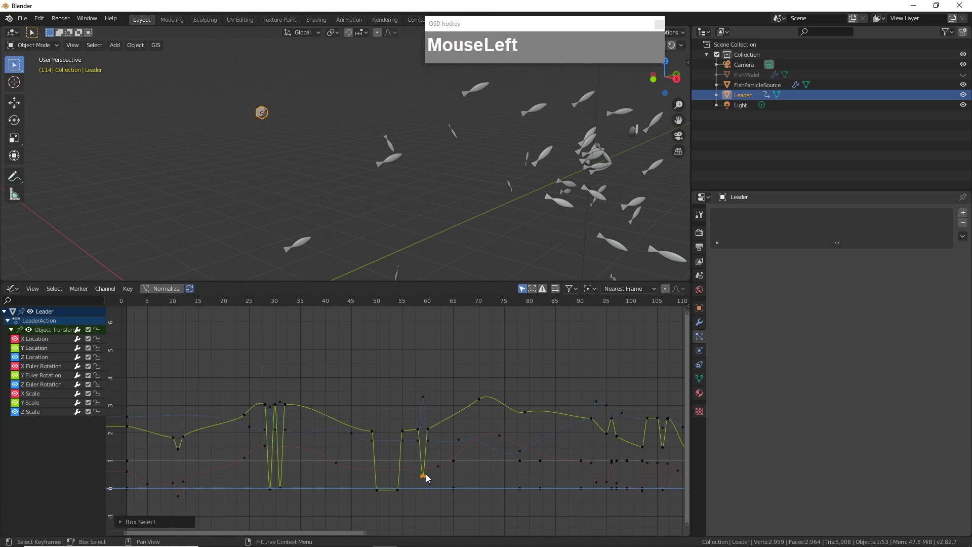
key(Delete)
click(406, 436)
drag(413, 405, 430, 394)
key(Delete)
click(433, 401)
- Delete the stray low Y Location keyframes around frame 30 and between frames 50 and 55
drag(247, 469, 287, 490)
key(Delete)
click(282, 498)
scroll(290, 427, down, 3)
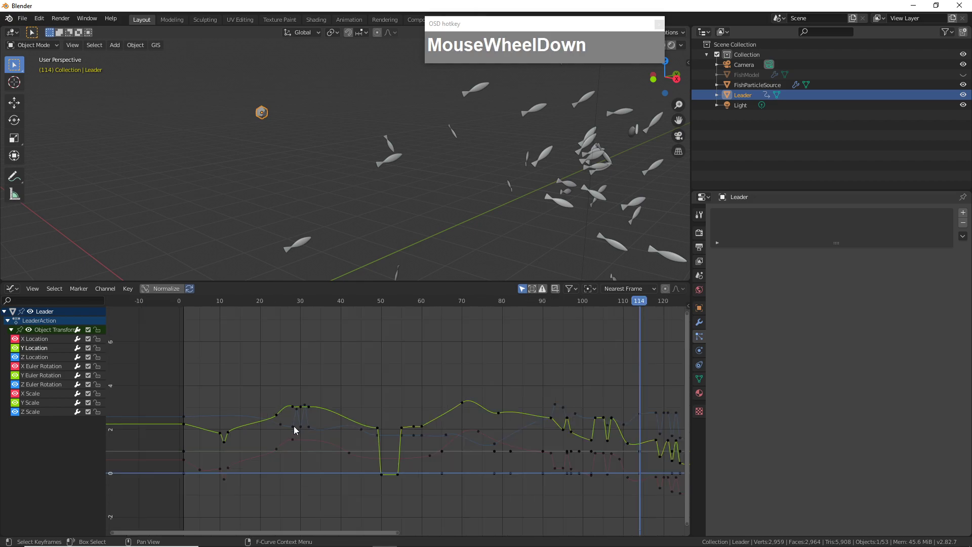
middle_drag(374, 436, 354, 428)
scroll(375, 420, up, 1)
drag(363, 393, 402, 445)
middle_drag(369, 375, 369, 374)
drag(367, 357, 408, 482)
key(Delete)
click(403, 471)
- Delete the jagged cluster of Leader keyframes between about frames 85 and 125
drag(252, 357, 359, 480)
key(Delete)
click(345, 466)
ctrl+middle_drag(384, 461, 338, 287)
scroll(223, 421, down, 2)
drag(198, 447, 166, 440)
key(Delete)
click(170, 438)
- Shrink the Graph Editor to enlarge the 3D viewport, and fit all of the Leader's curves in the graph
drag(321, 281, 296, 412)
scroll(420, 319, down, 3)
scroll(335, 466, up, 1)
scroll(312, 486, down, 3)
scroll(325, 476, up, 1)
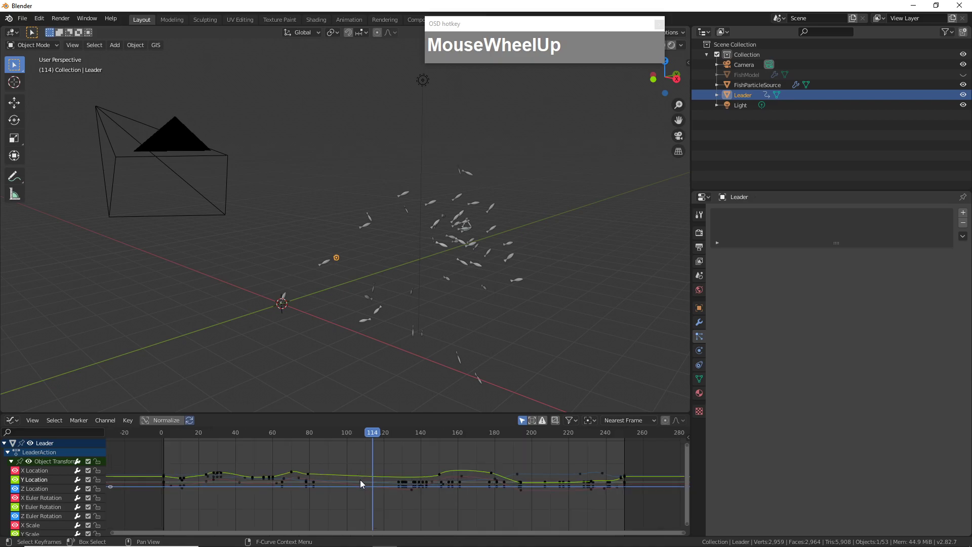
key(Home)
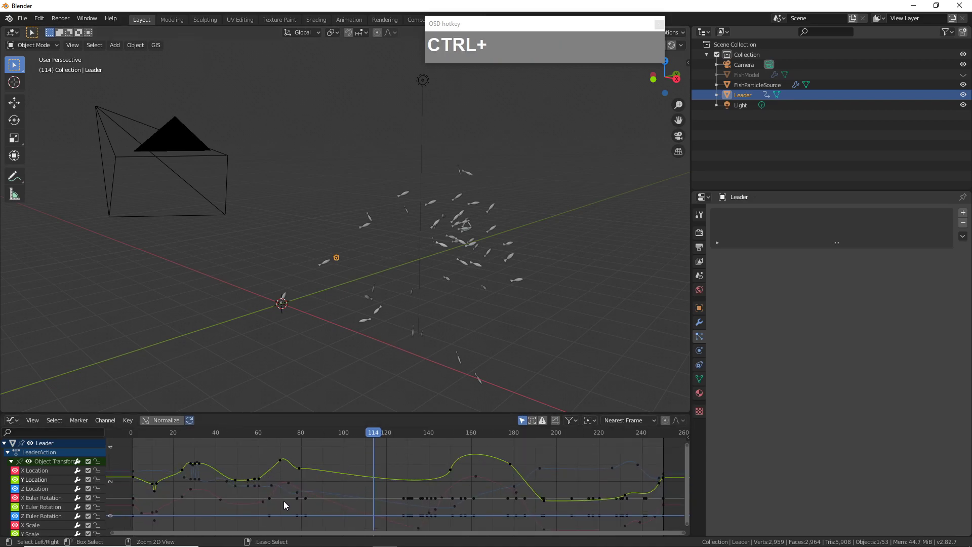
- Switch the graph area to the Timeline and play the animation to check the shoal's motion
key(ctrl+Tab)
click(350, 420)
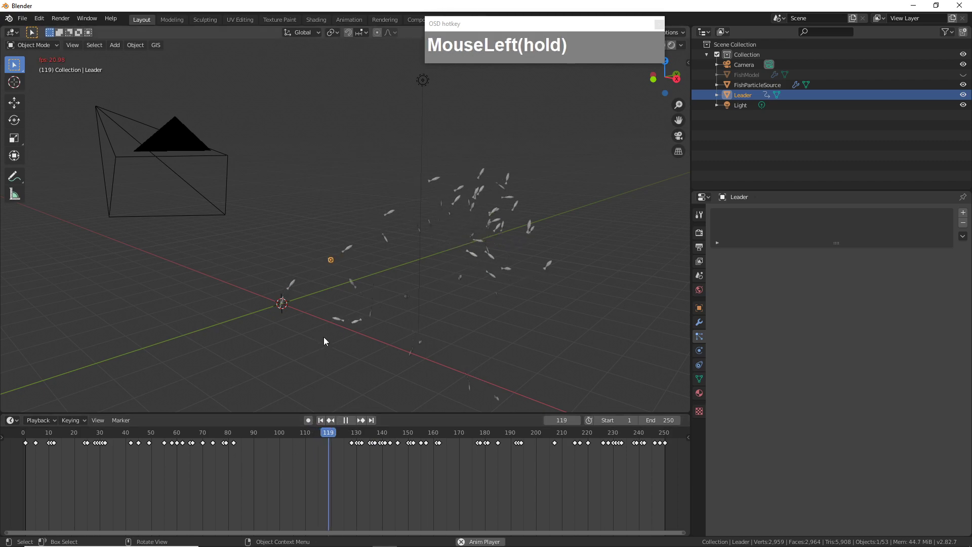
scroll(391, 305, up, 4)
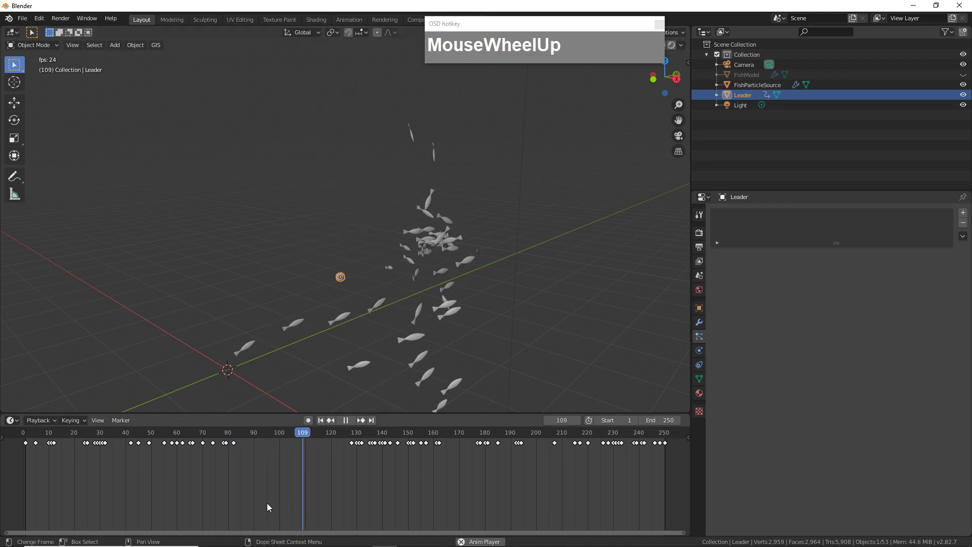
- Return to the Graph Editor and delete the Y Location keyframes forming the dip near frame 10
key(ctrl+Tab)
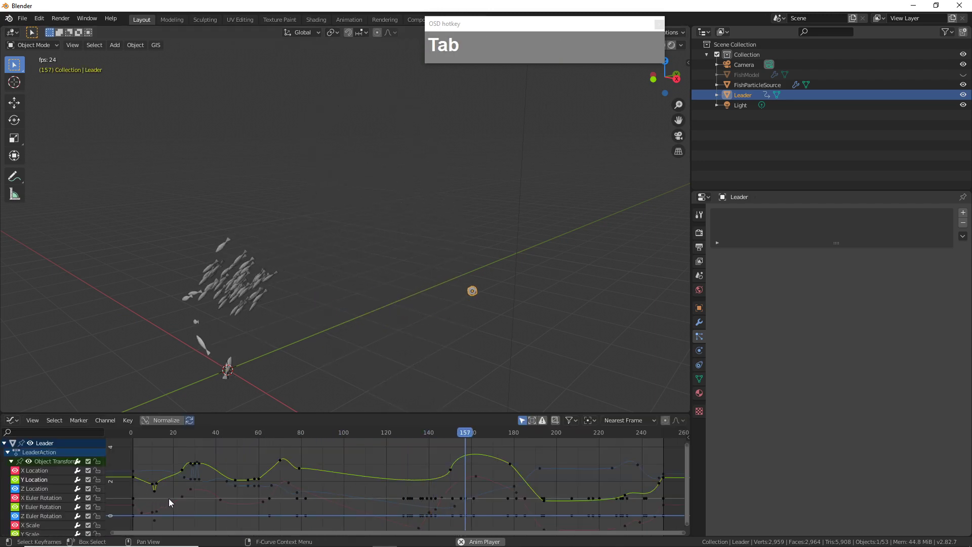
drag(147, 488, 160, 496)
key(Delete)
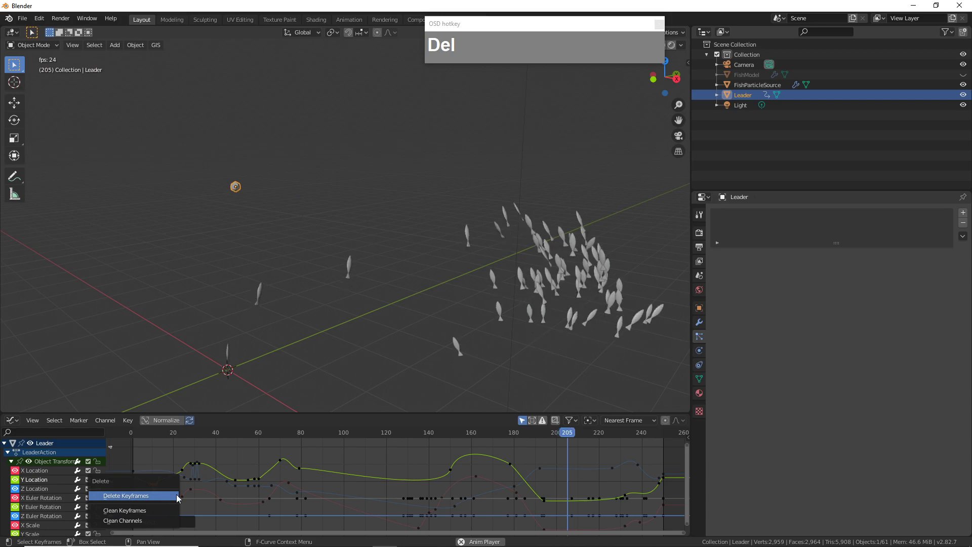
key(Delete)
click(177, 491)
- Delete the stray X Location keyframes around frame 10
scroll(564, 484, down, 3)
middle_drag(564, 484, 560, 449)
scroll(475, 489, up, 2)
scroll(478, 511, up, 1)
middle_drag(475, 489, 533, 511)
scroll(479, 512, up, 1)
drag(145, 501, 168, 524)
key(Delete)
click(155, 509)
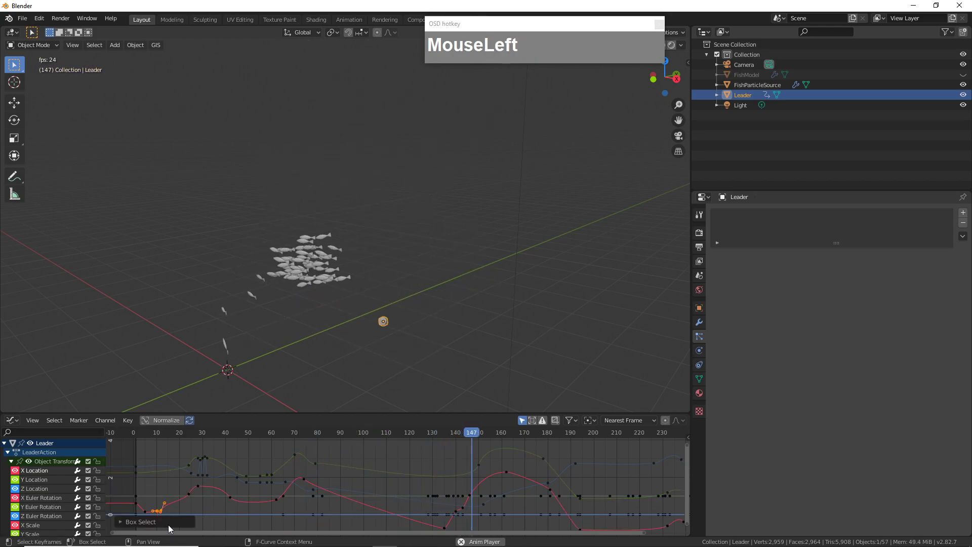
key(Delete)
click(147, 510)
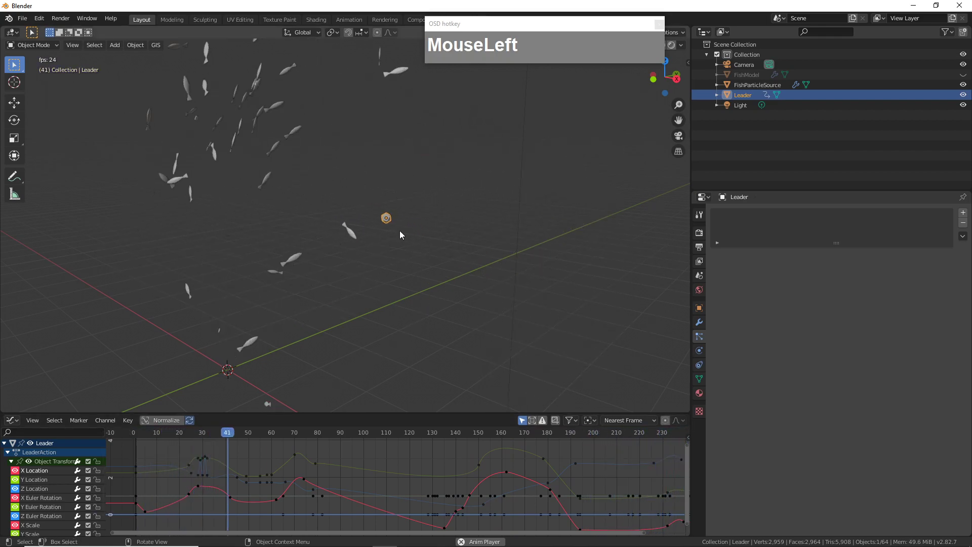
- Delete the spiking Y and Z Location keyframes around frame 30
scroll(161, 472, up, 2)
middle_drag(161, 469, 297, 492)
scroll(269, 471, up, 5)
drag(245, 457, 278, 503)
key(Delete)
click(278, 509)
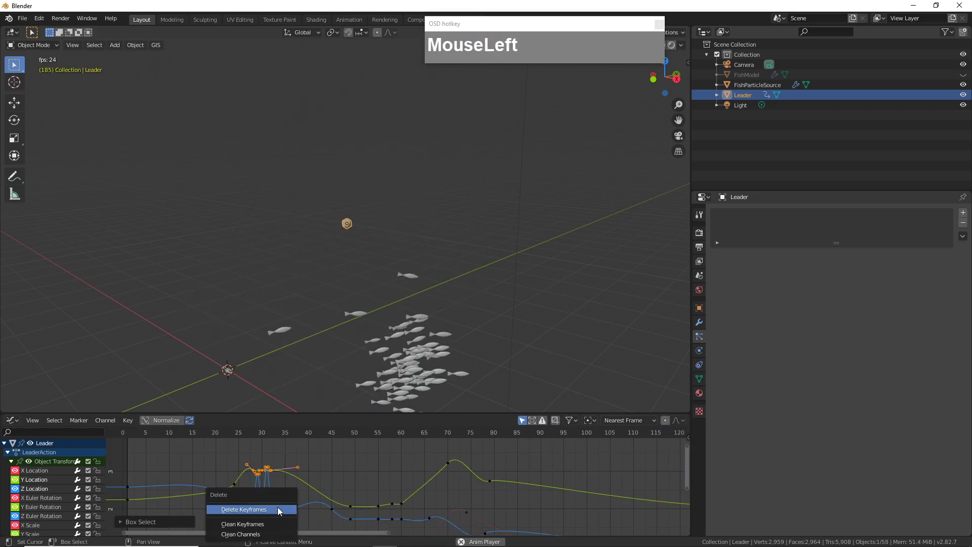
middle_drag(278, 509, 202, 544)
middle_drag(561, 512, 314, 510)
mouse_move(522, 476)
middle_down()
mouse_move(423, 497)
mouse_move(363, 470)
mouse_move(509, 484)
middle_up()
- Look through the Camera and move it to about X 7.23 m, Y -5.86 m, Z 6.62 m to frame the shoal
middle_drag(360, 381, 367, 269)
scroll(372, 284, up, 2)
key(KP_0)
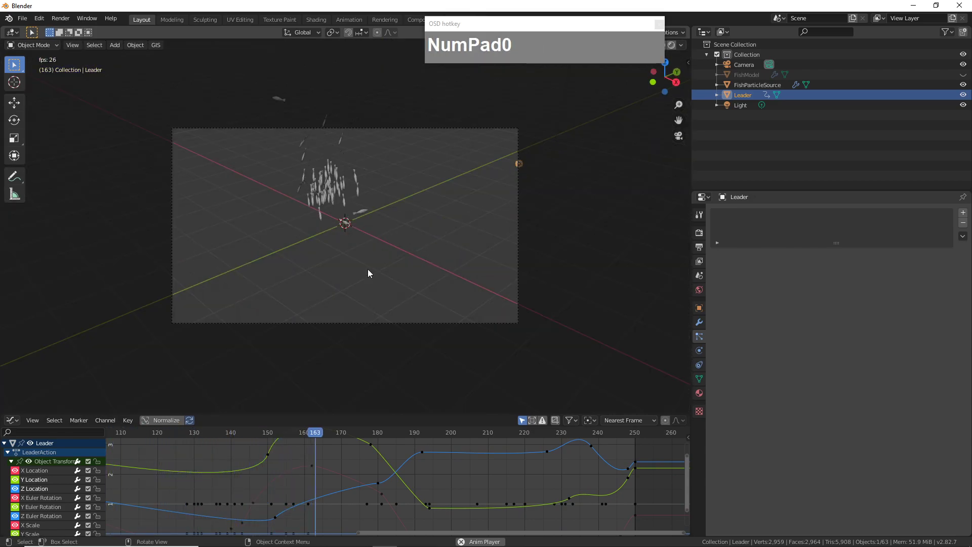
click(410, 127)
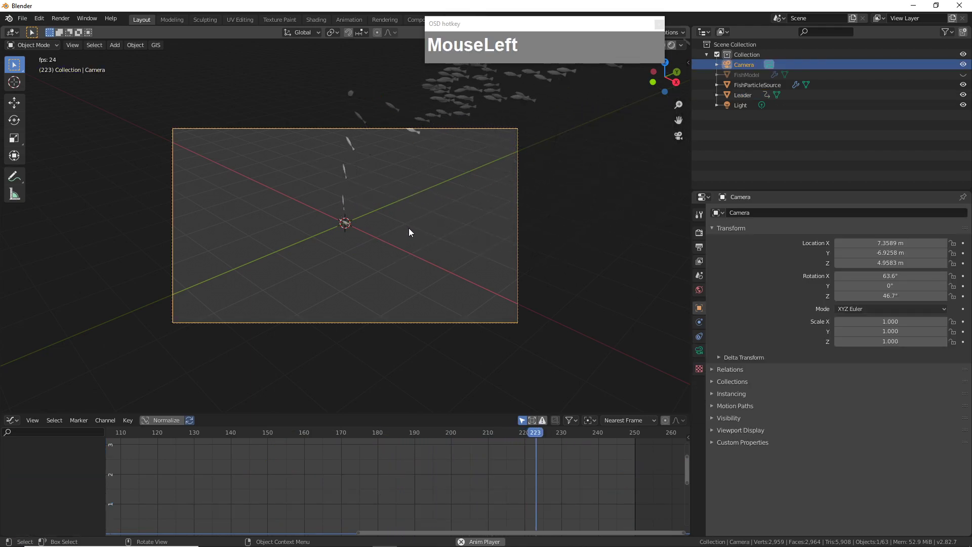
scroll(418, 198, up, 1)
scroll(427, 205, up, 1)
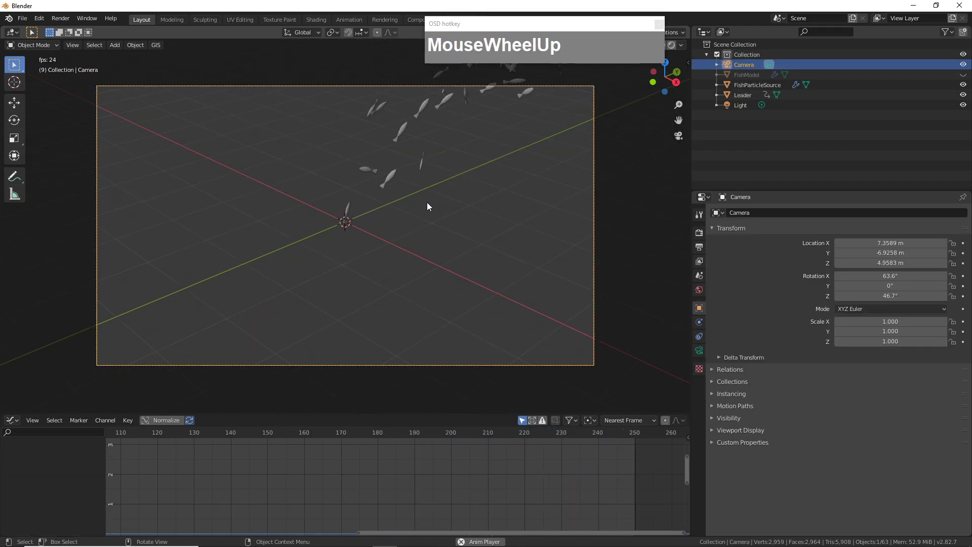
shift+middle_drag(427, 206, 427, 223)
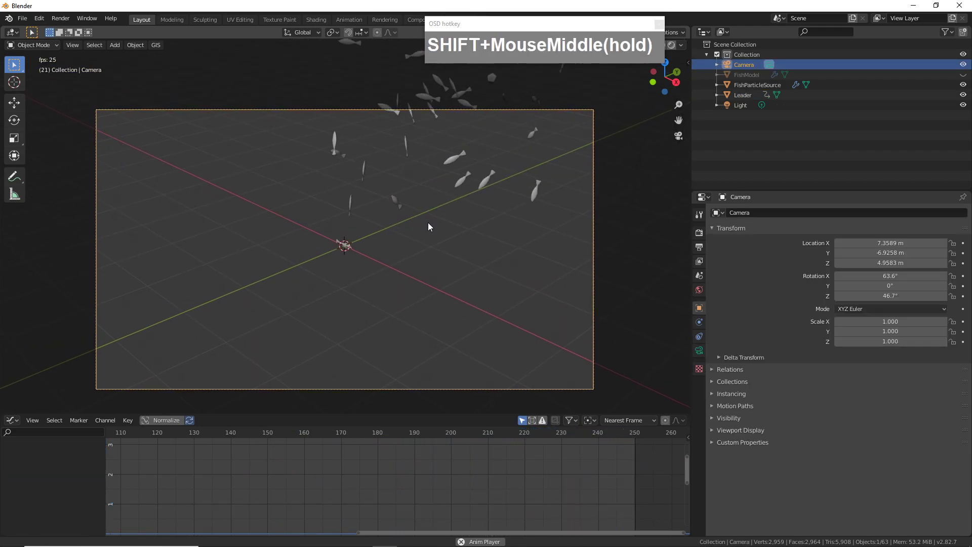
key(g)
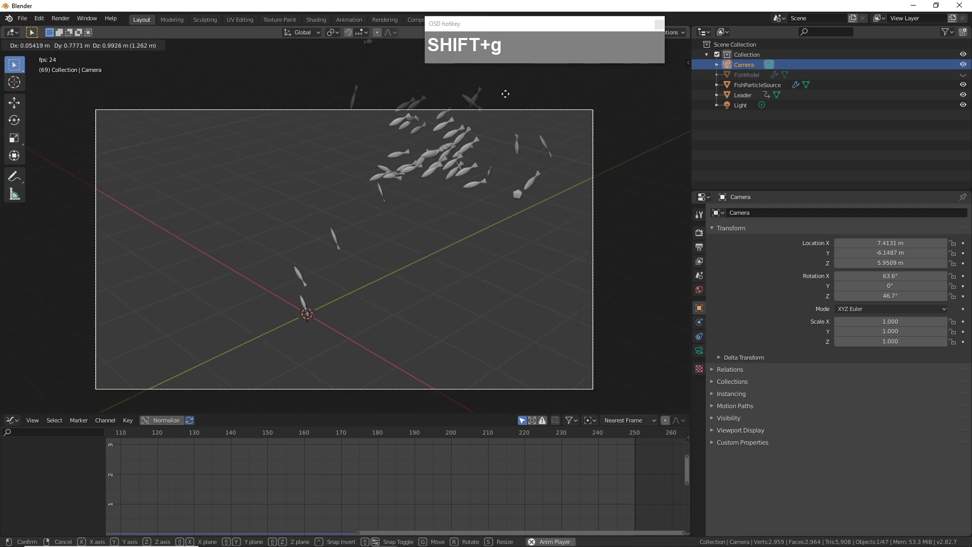
click(517, 345)
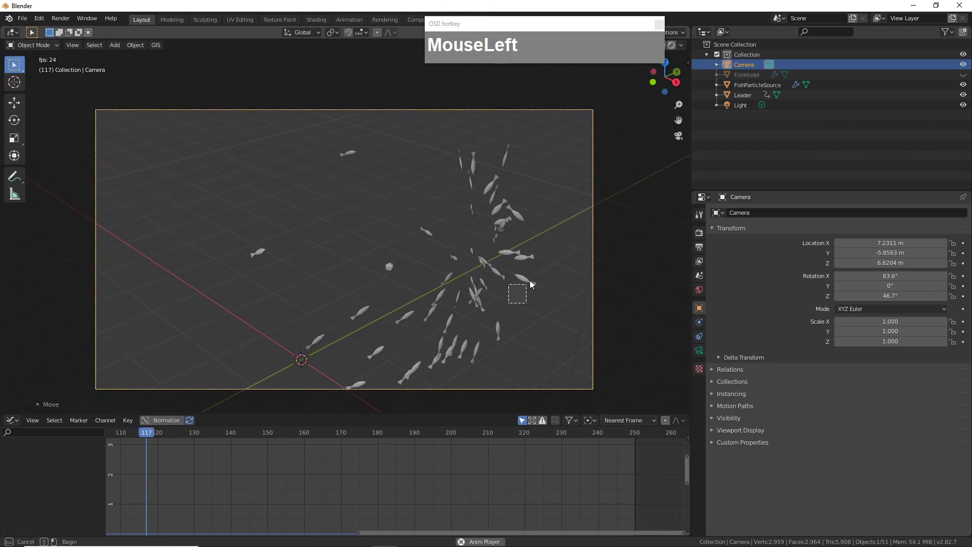
- Leave the camera view and examine the playing fish shoal from different angles around the Leader
middle_drag(497, 299, 481, 329)
middle_drag(402, 315, 429, 327)
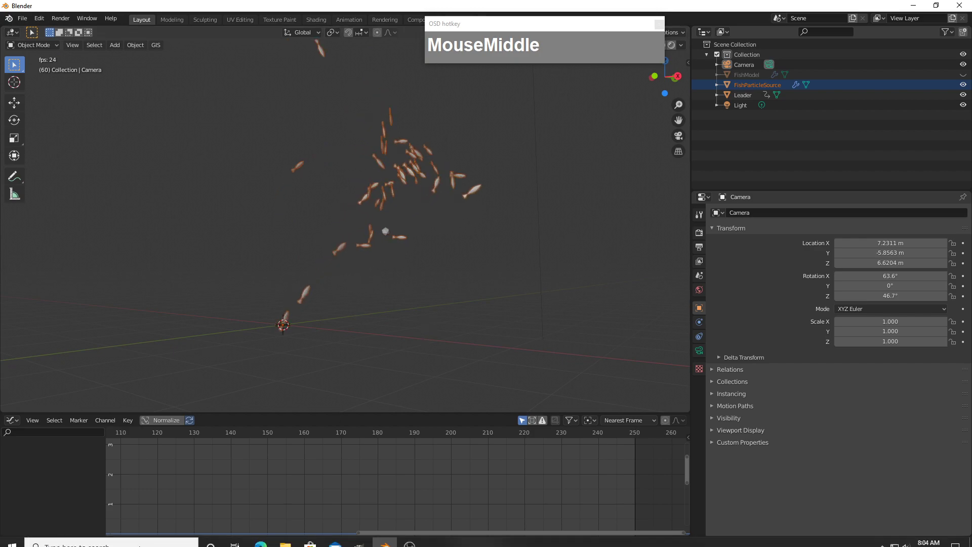
mouse_move(335, 542)
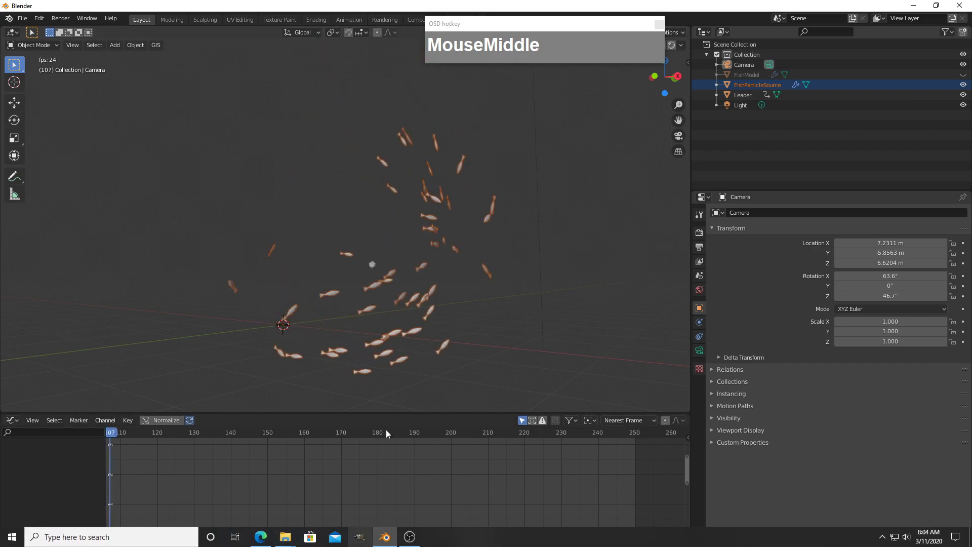
mouse_move(336, 305)
middle_down()
mouse_move(330, 257)
mouse_move(338, 283)
mouse_move(365, 300)
mouse_move(330, 287)
middle_up()
scroll(344, 312, down, 4)
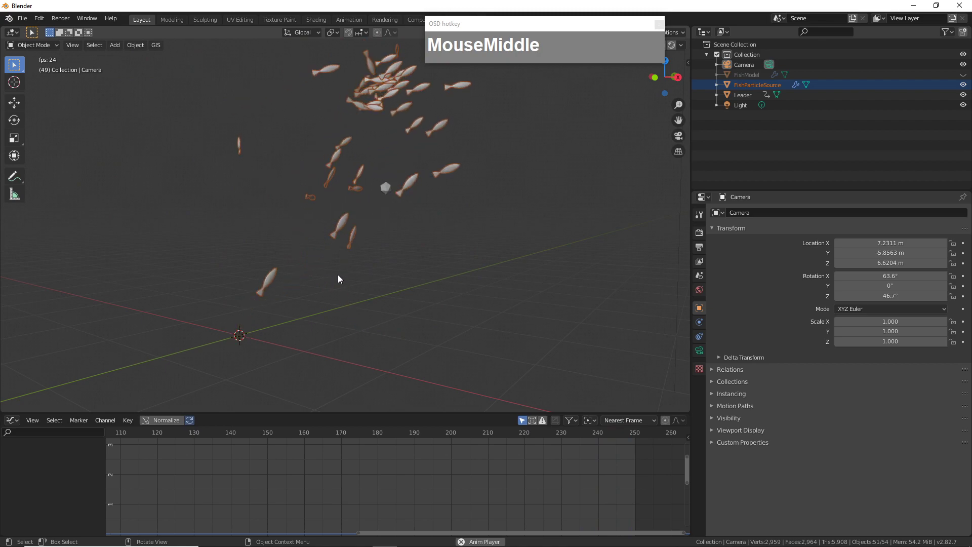
key(ctrl)
key(shift)
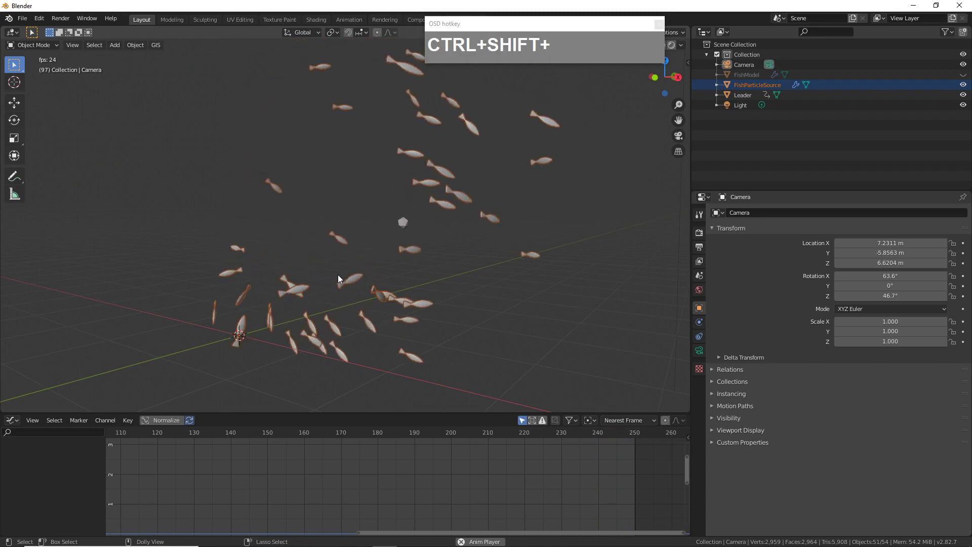